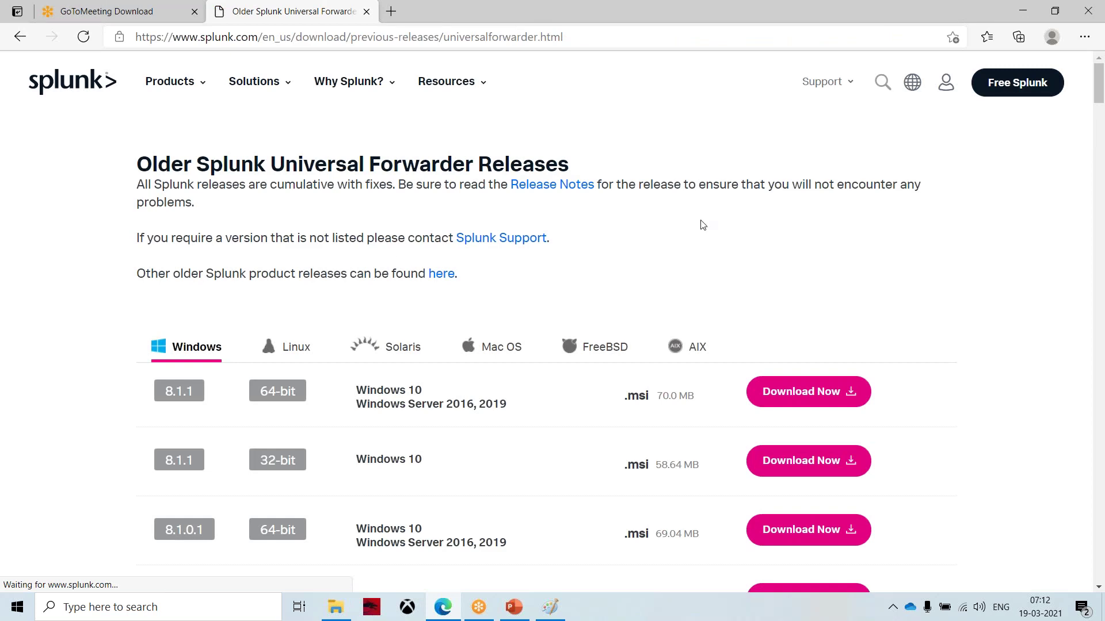
# - Open Splunk's Create Your Account sign-up page and dismiss the feedback popup
pyautogui.moveTo(946, 87)
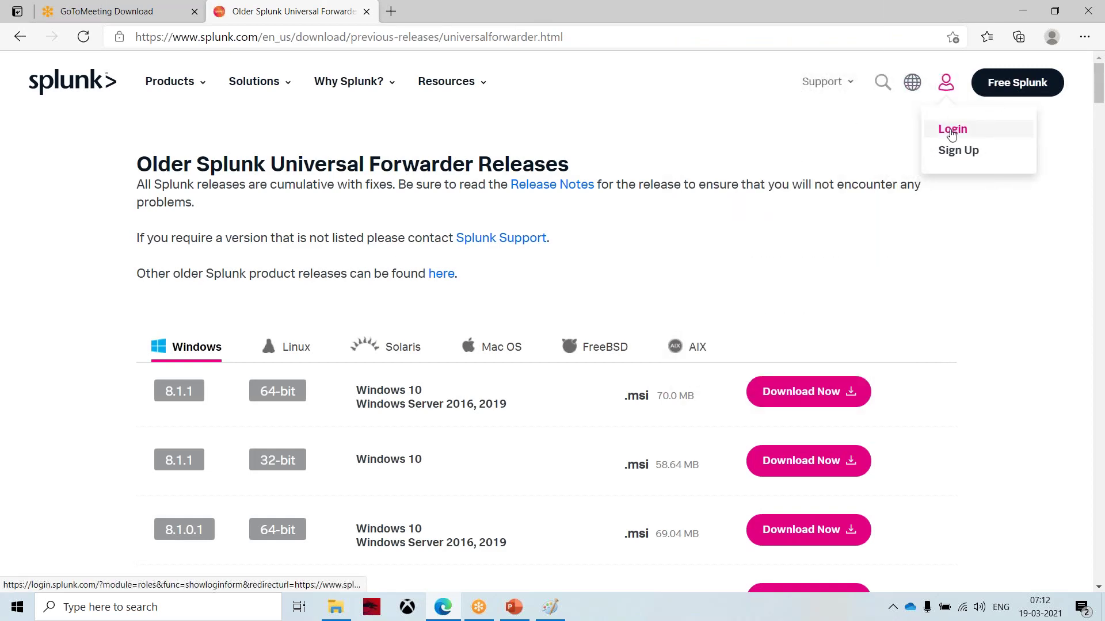
pyautogui.click(958, 151)
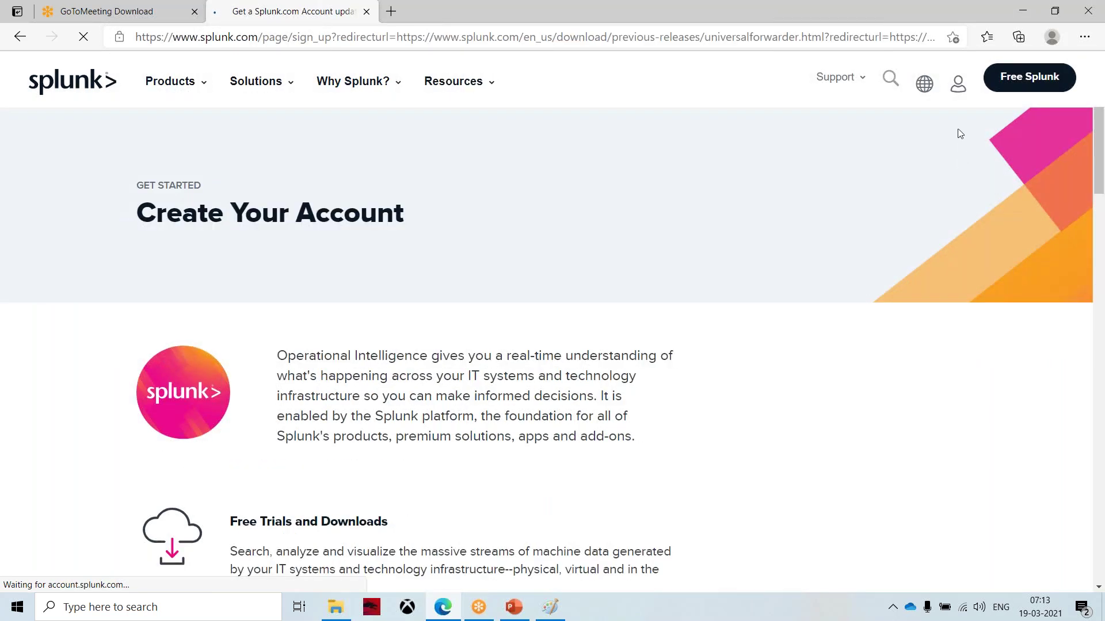
pyautogui.scroll(-4, 757, 254)
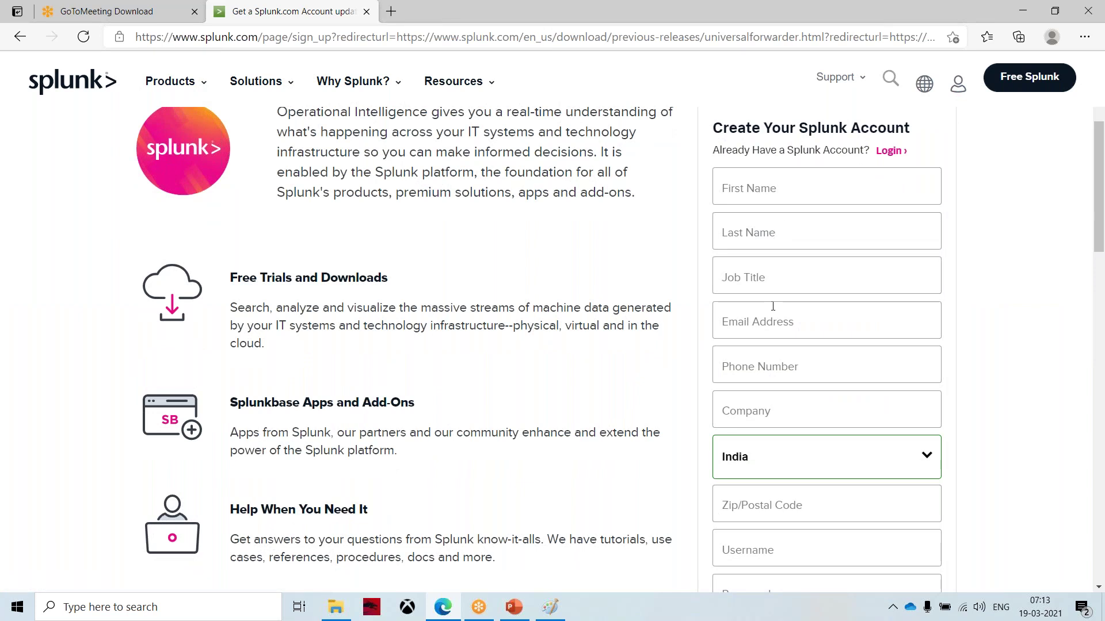
pyautogui.scroll(-1, 784, 375)
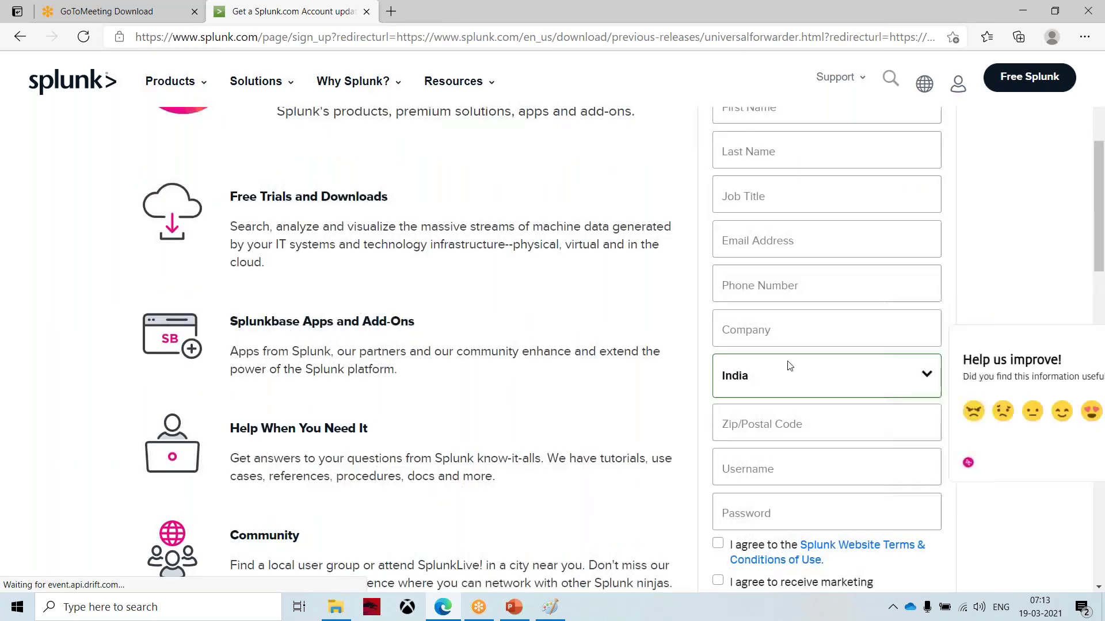
pyautogui.click(1091, 341)
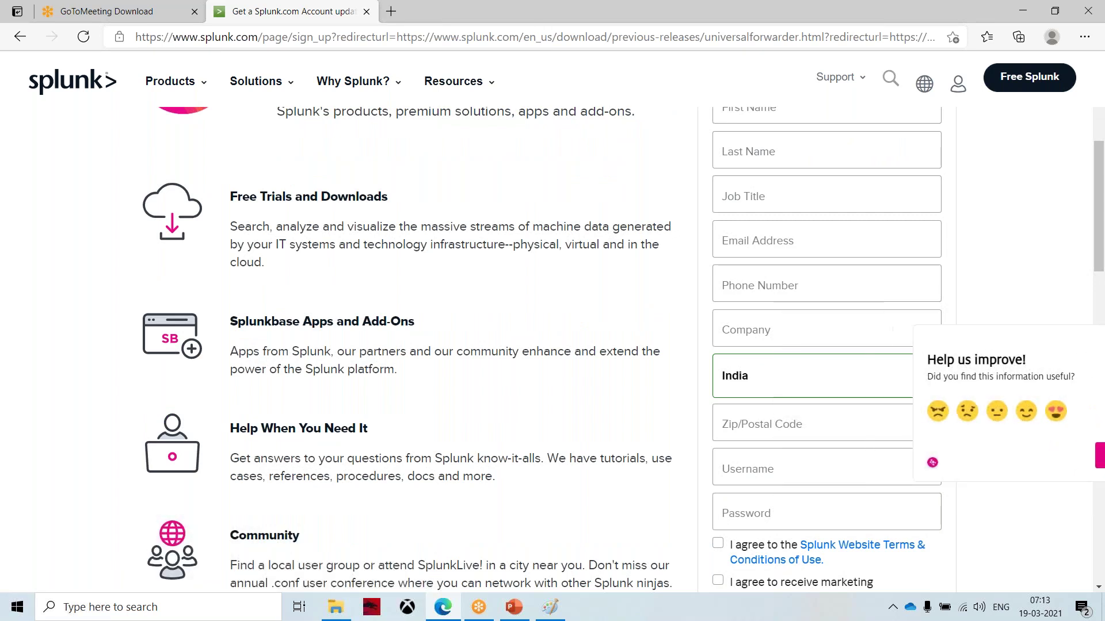
# - Tick the terms-of-use and marketing-communications checkboxes, then return to the top of the form
pyautogui.scroll(-1, 770, 435)
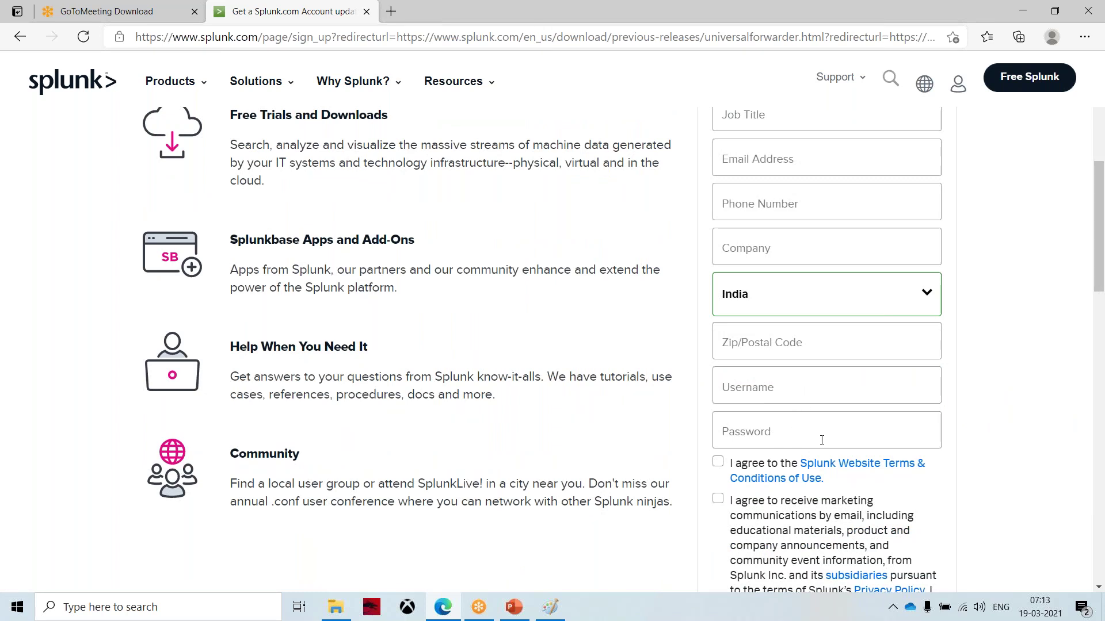
pyautogui.scroll(2, 827, 431)
pyautogui.scroll(-2, 748, 403)
pyautogui.click(718, 381)
pyautogui.click(718, 417)
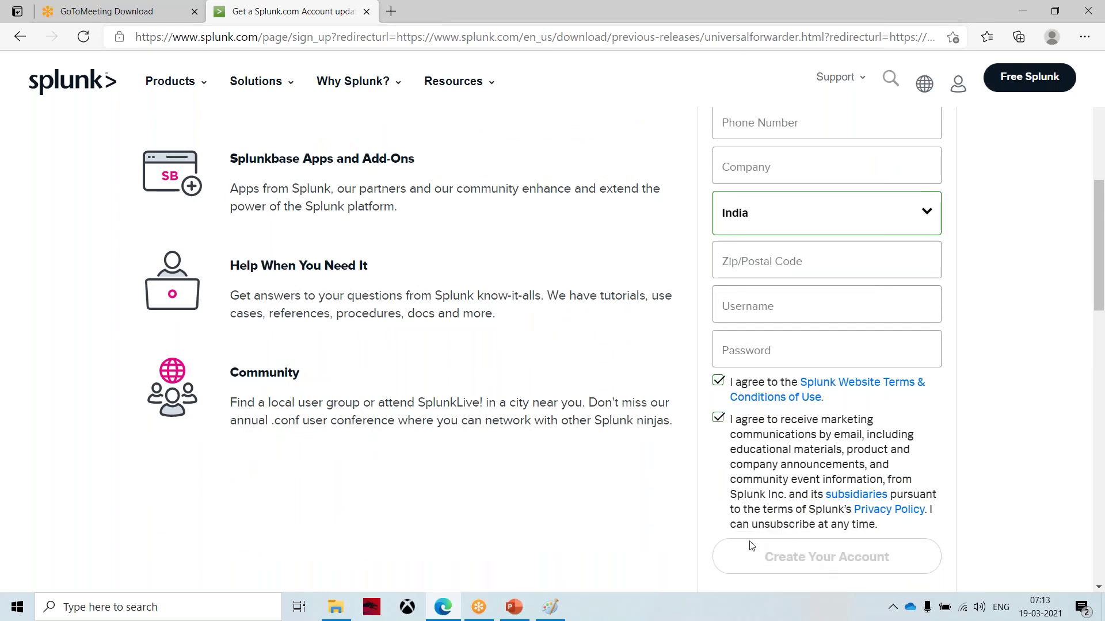
pyautogui.scroll(5, 896, 493)
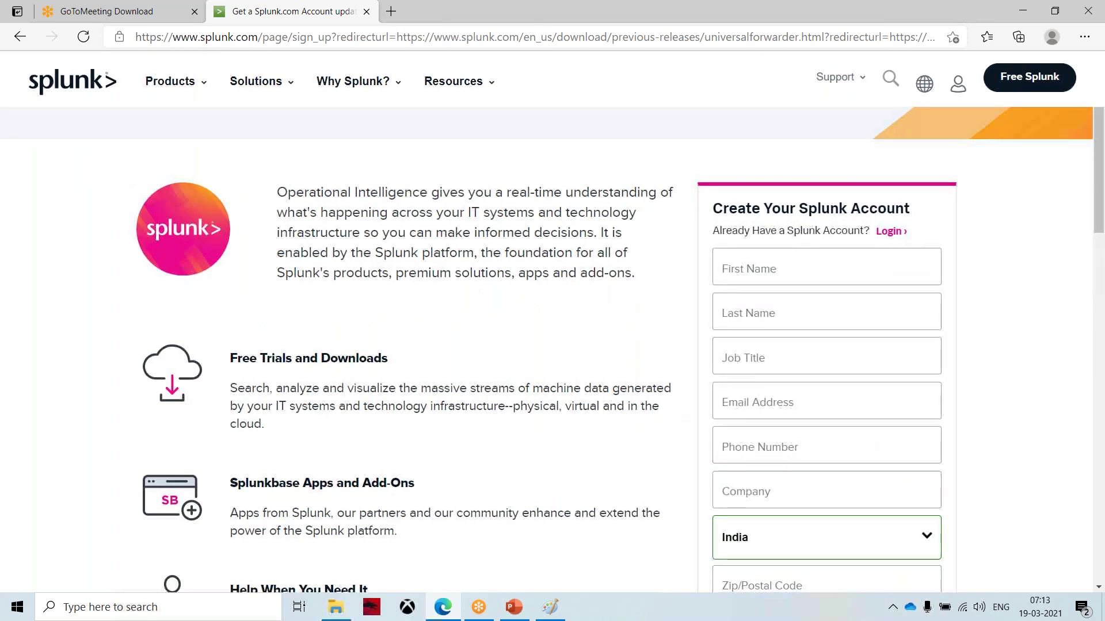
pyautogui.scroll(-1, 747, 193)
pyautogui.scroll(-2, 840, 442)
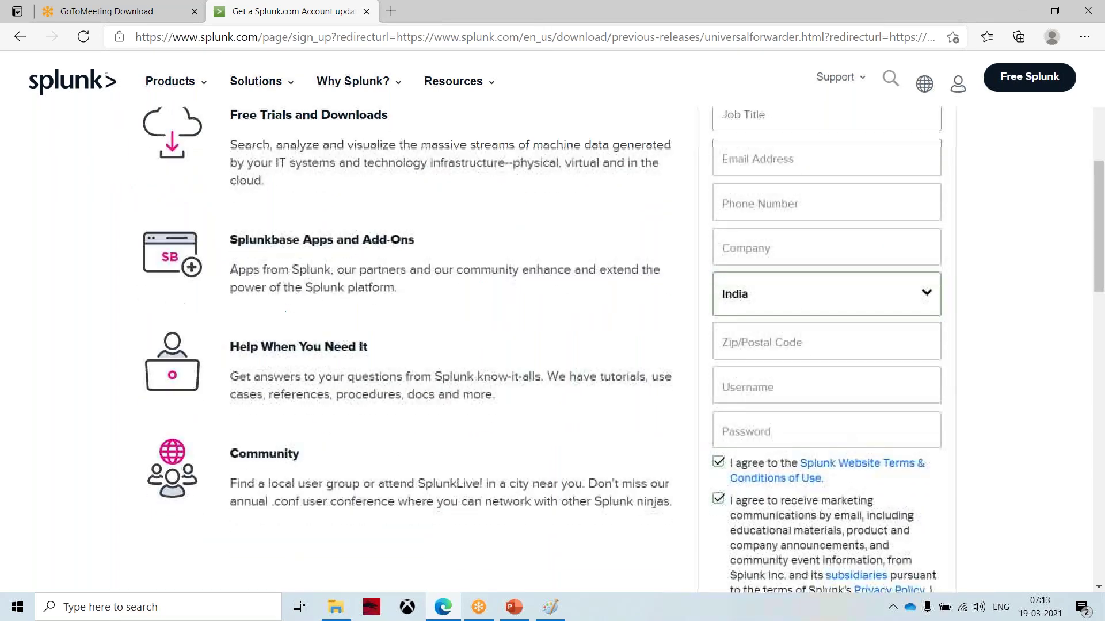
pyautogui.scroll(1, 828, 363)
pyautogui.scroll(4, 831, 293)
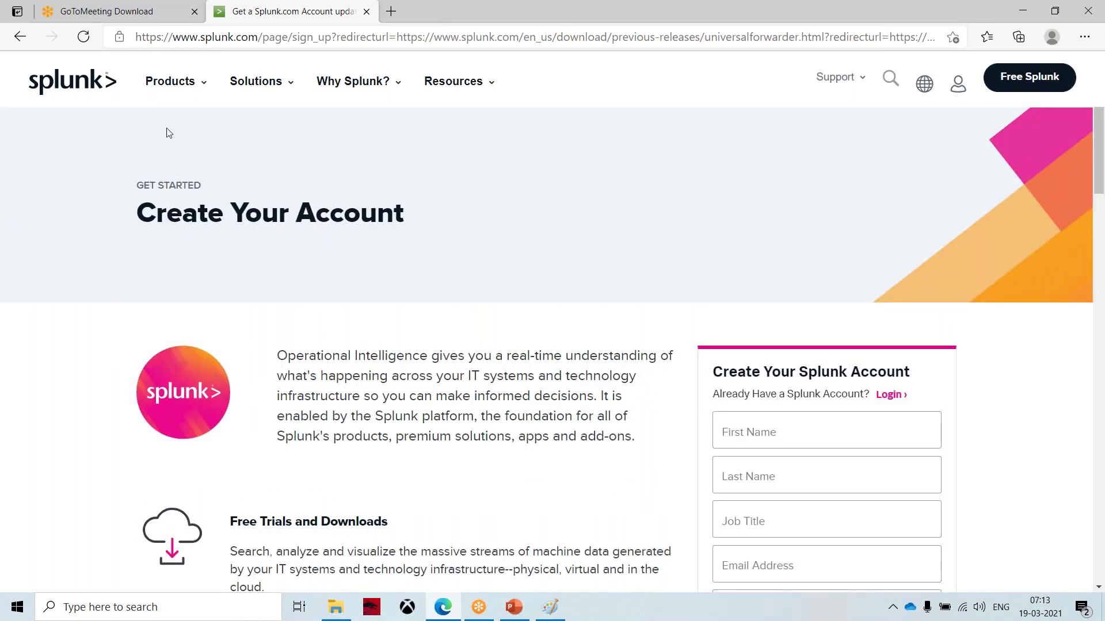
pyautogui.moveTo(958, 88)
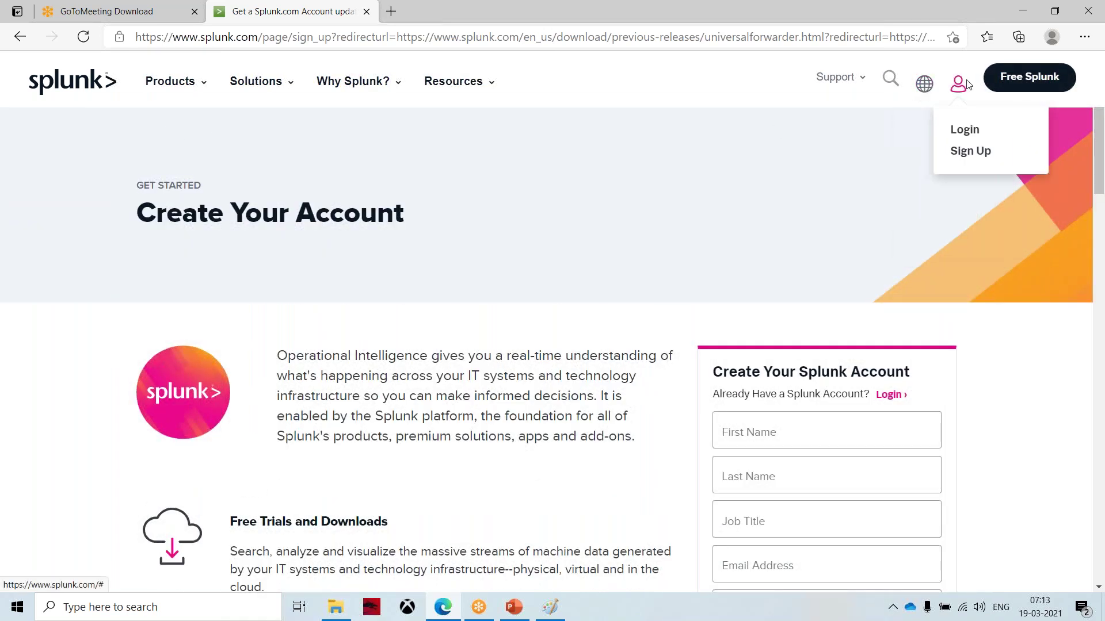
# - Sign in on the Splunk login page with the account username and password
pyautogui.click(975, 134)
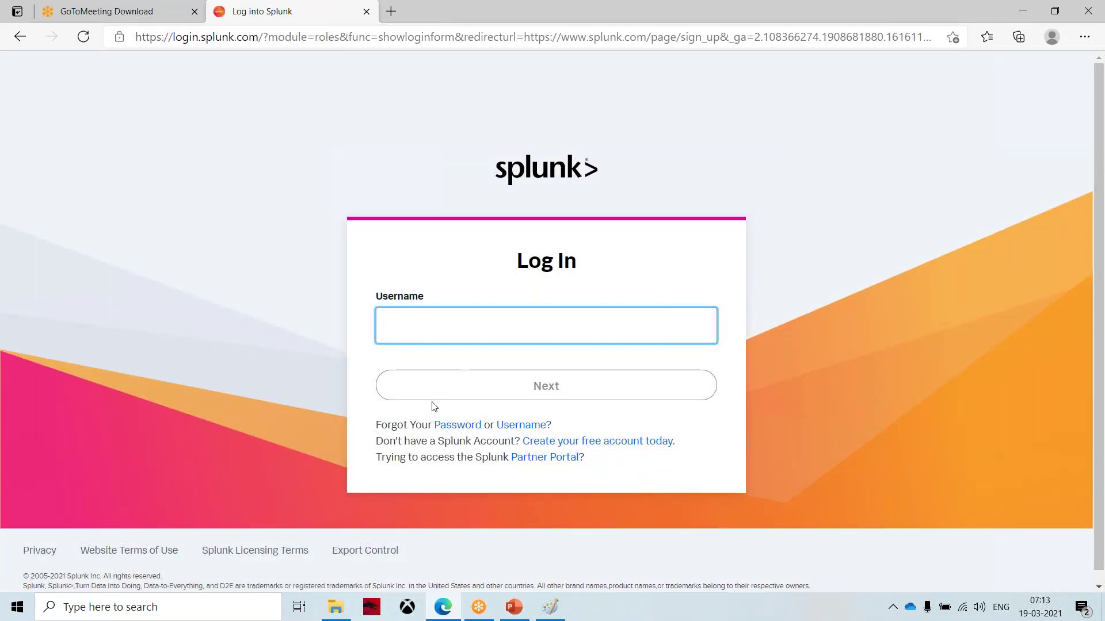
pyautogui.write('vibu001')
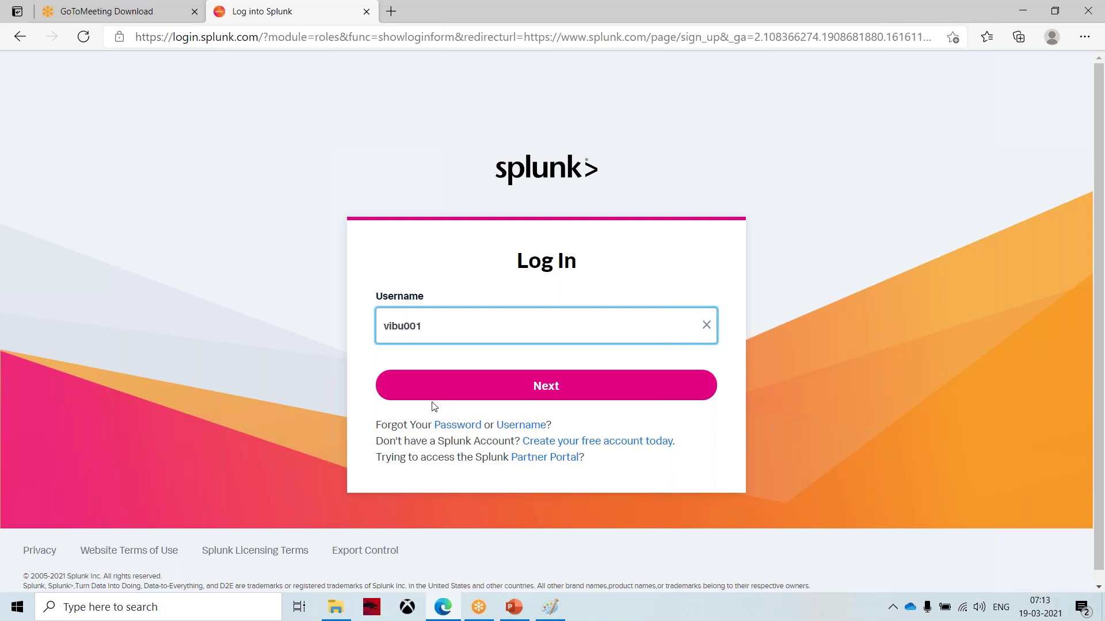
pyautogui.press('Tab')
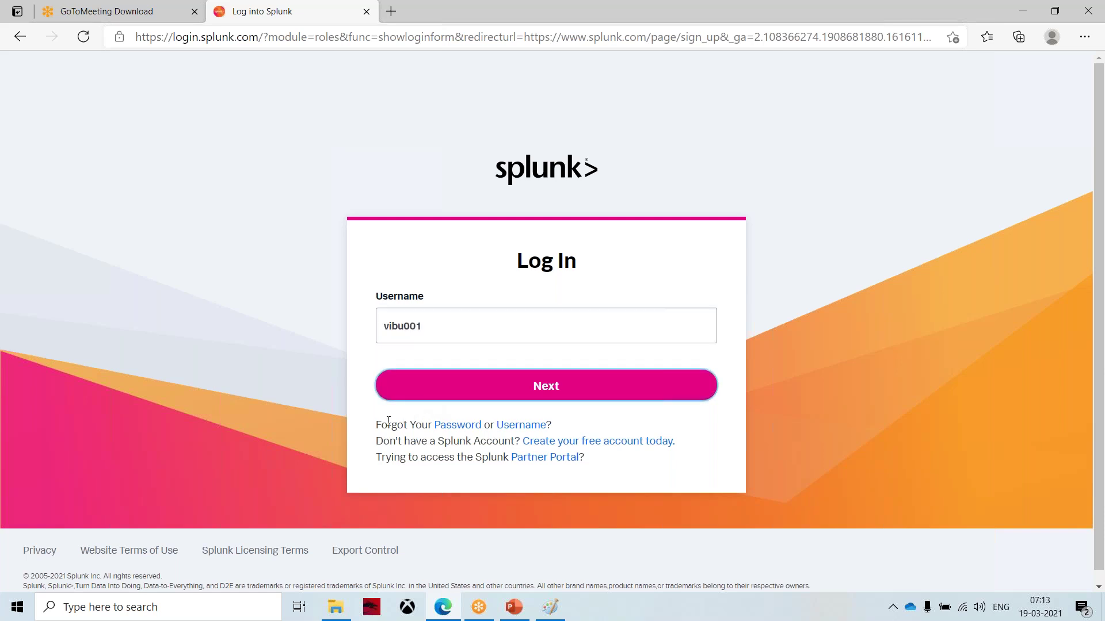
pyautogui.click(460, 395)
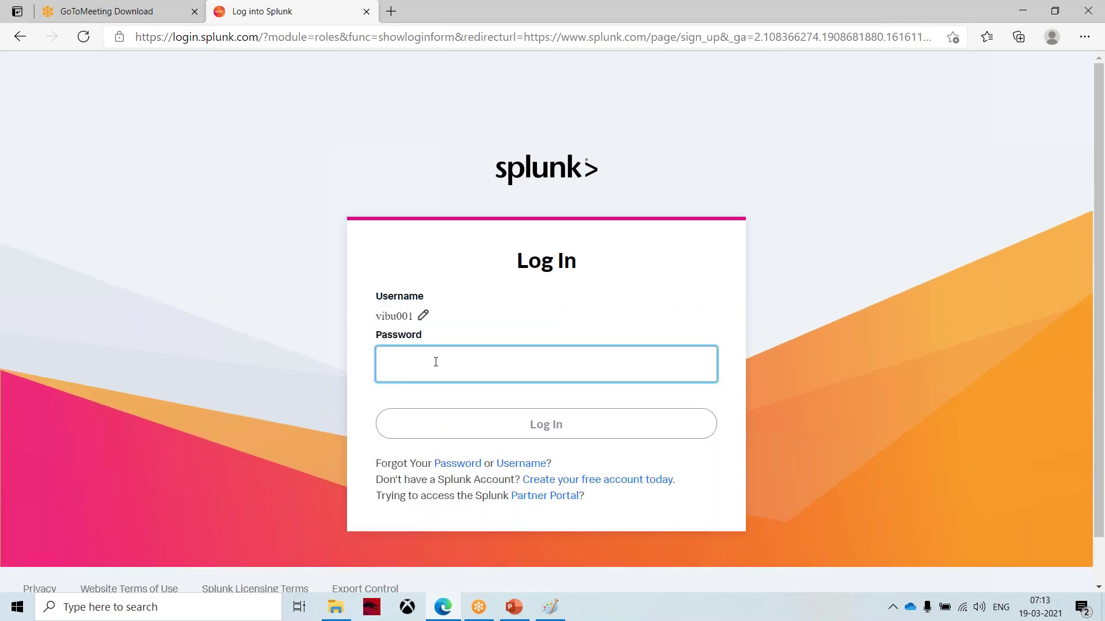
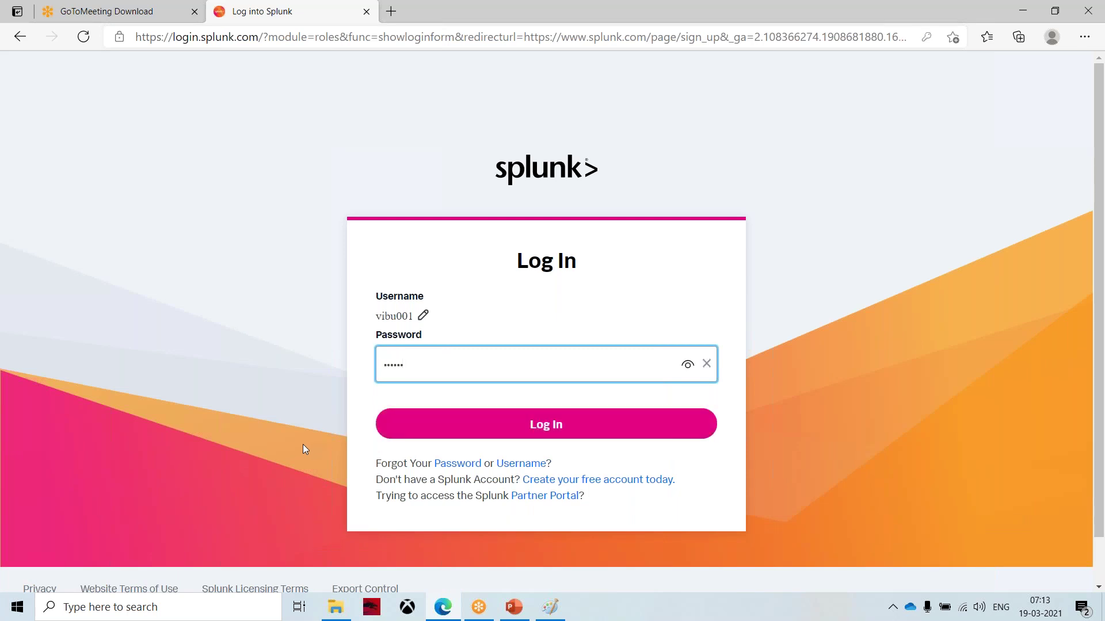
pyautogui.press('Return')
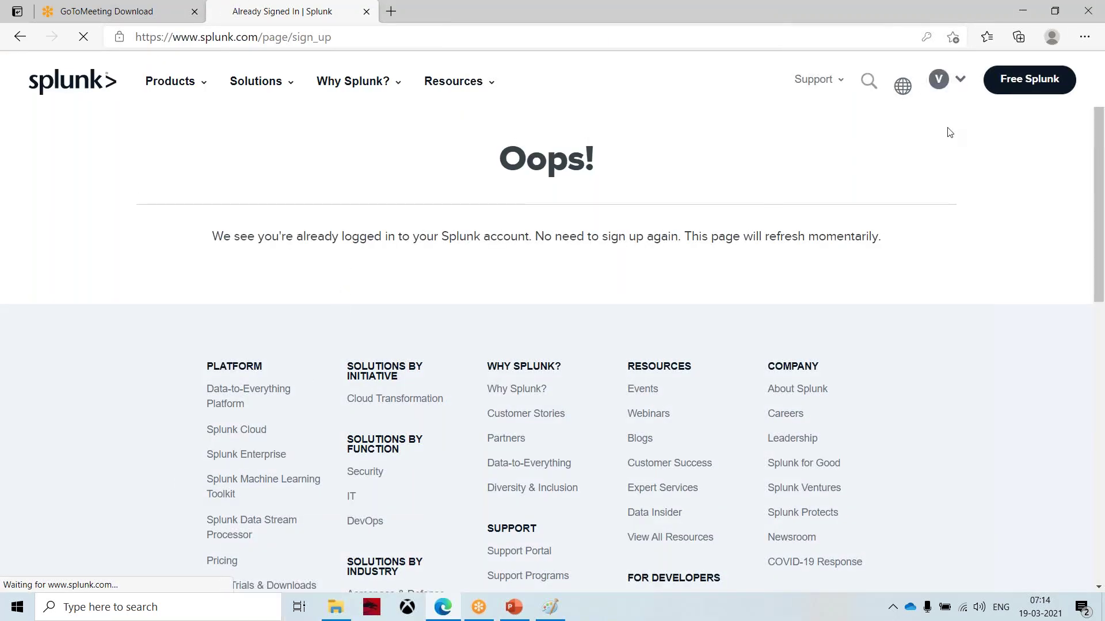
# - Load the Google home page in the GoToMeeting Download tab
pyautogui.click(164, 11)
pyautogui.click(178, 36)
pyautogui.write('google.com')
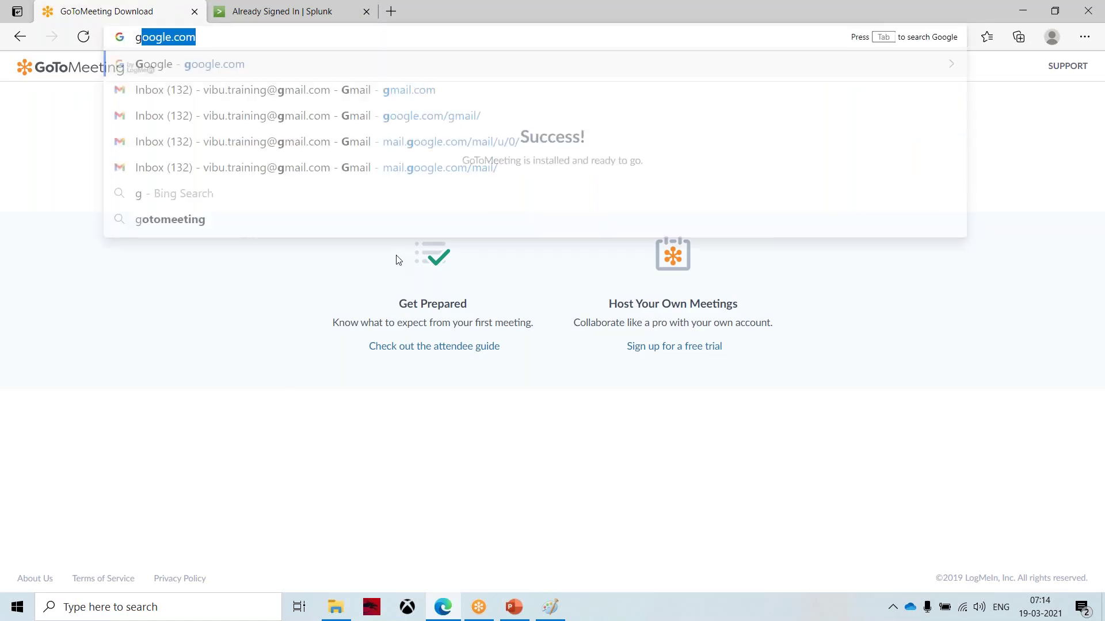
pyautogui.press('Return')
# - Search 'splunk enterprise download' and open Splunk's Download Splunk Enterprise for Free result
pyautogui.write('s')
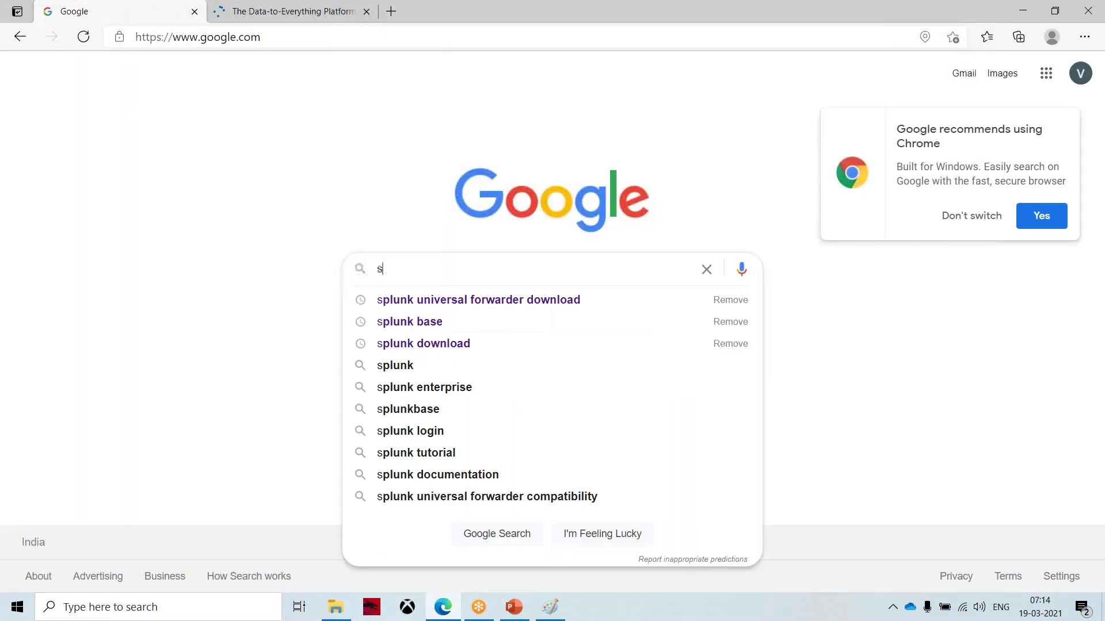
pyautogui.write('plunk e')
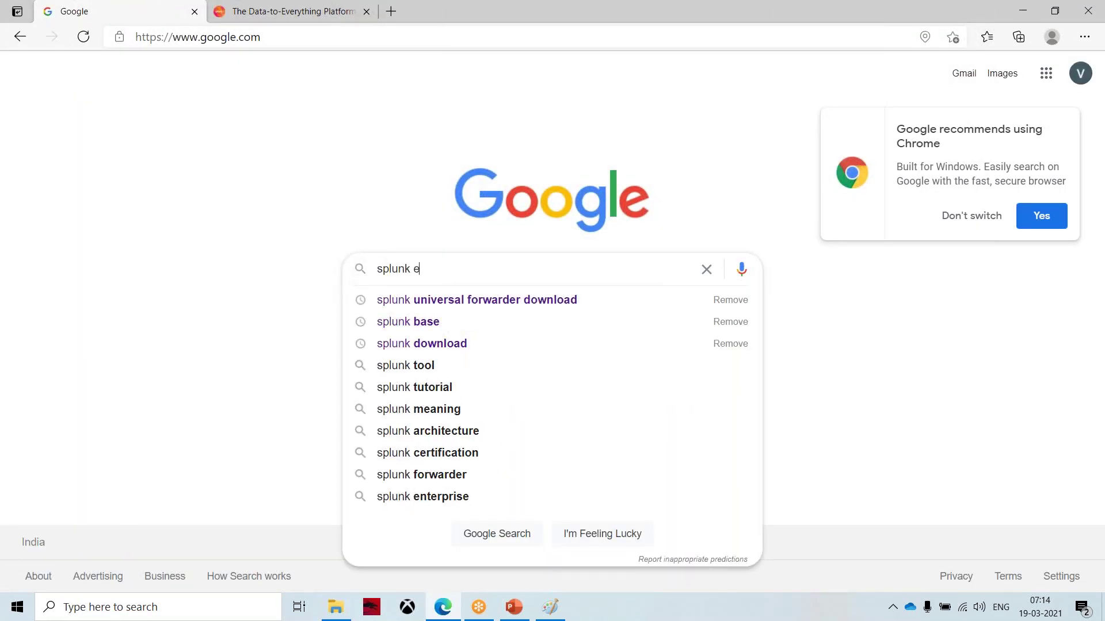
pyautogui.write('nterprise')
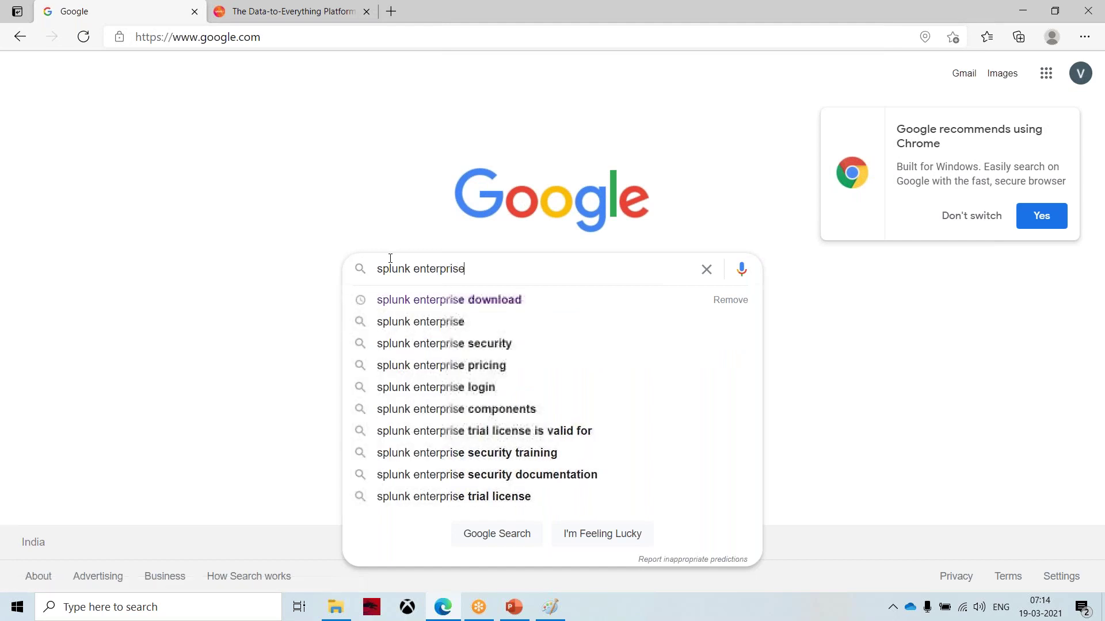
pyautogui.click(470, 306)
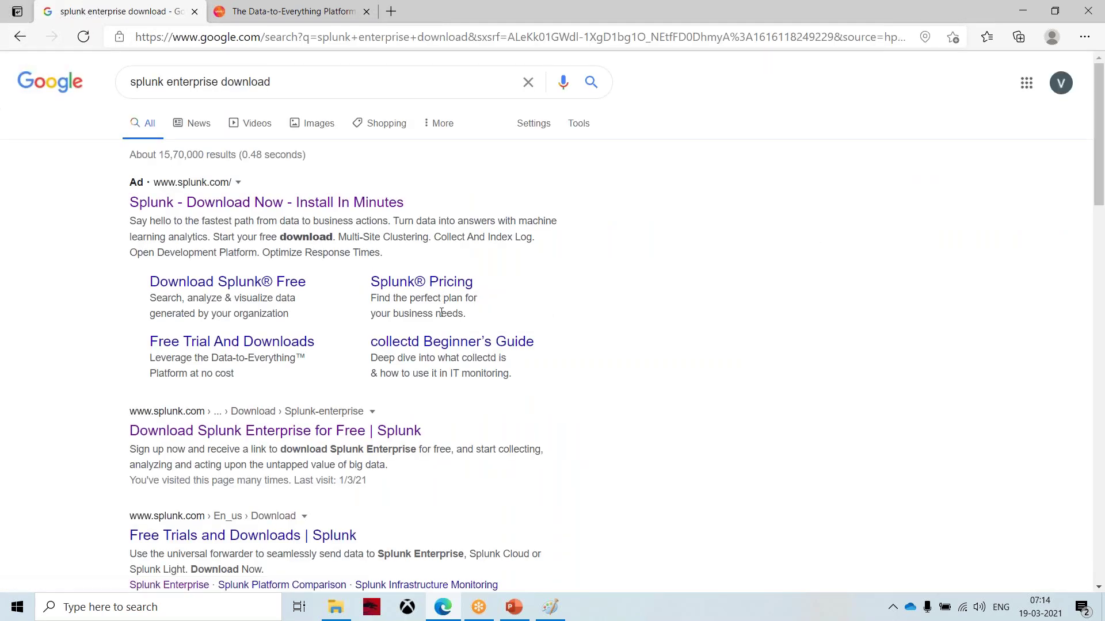
pyautogui.click(214, 431)
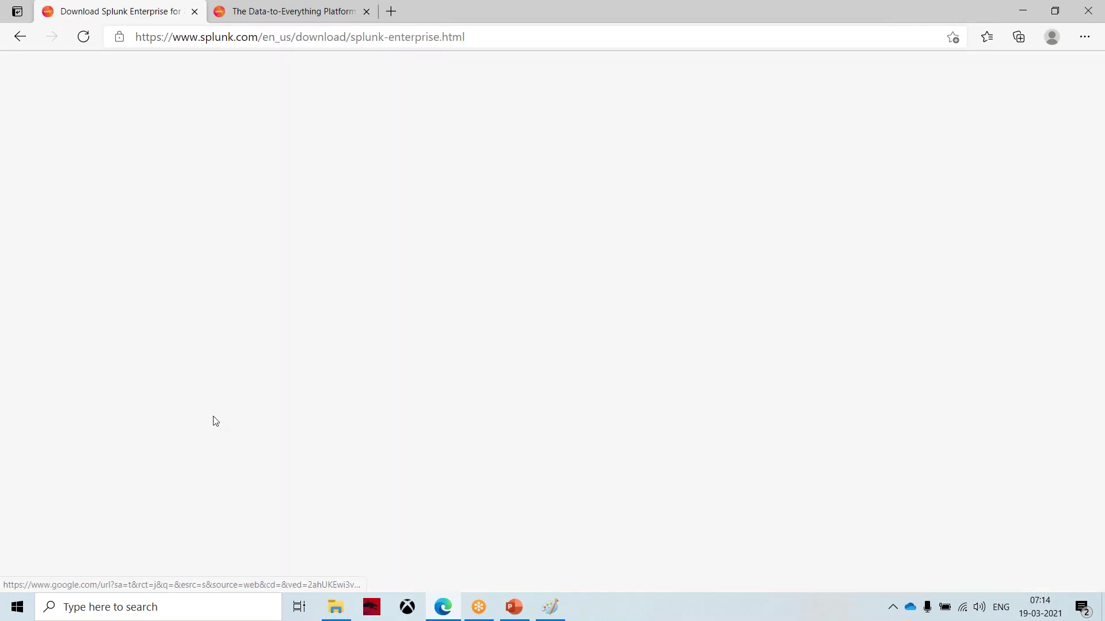
# - View the Windows package, checking its 2016/2019 support and 289.84 MB file size
pyautogui.scroll(-1, 223, 385)
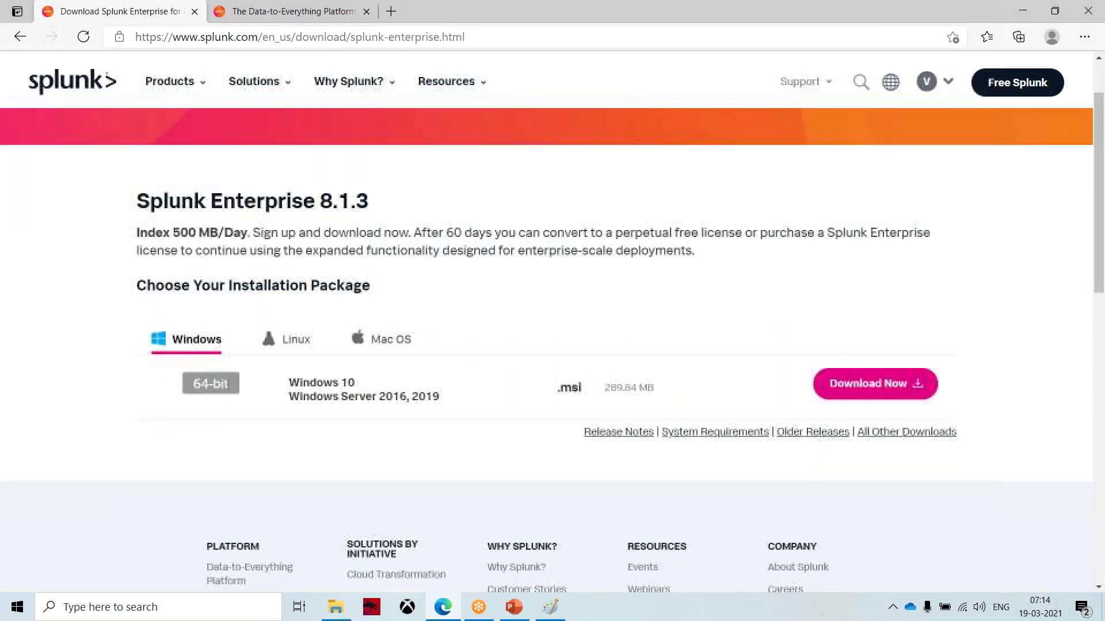
pyautogui.click(293, 341)
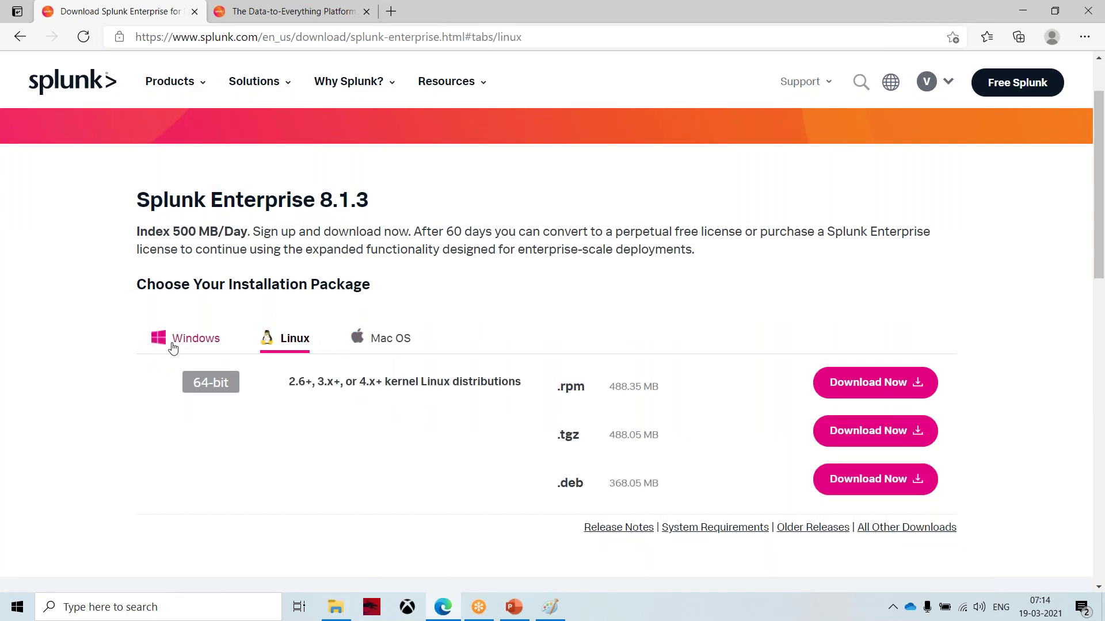
pyautogui.click(173, 348)
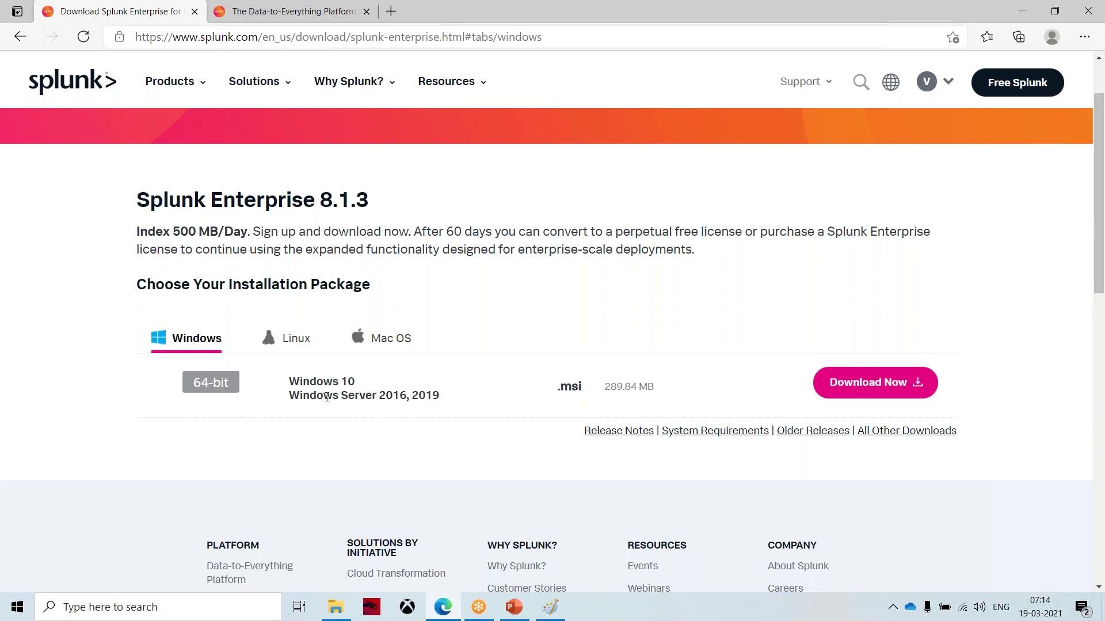
pyautogui.doubleClick(392, 396)
pyautogui.doubleClick(435, 396)
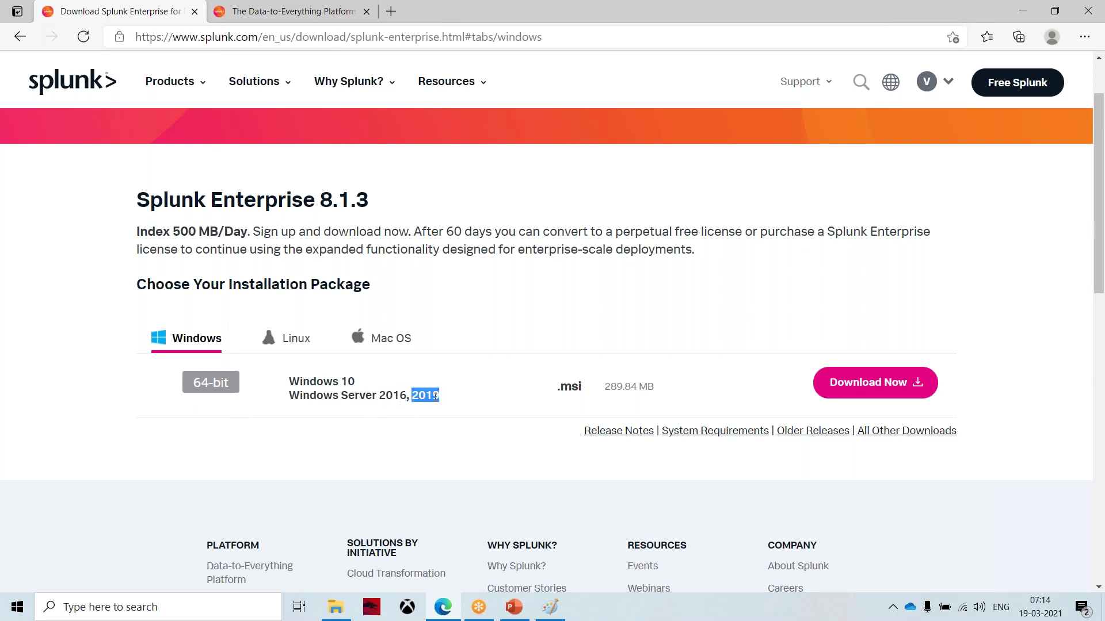
pyautogui.tripleClick(609, 388)
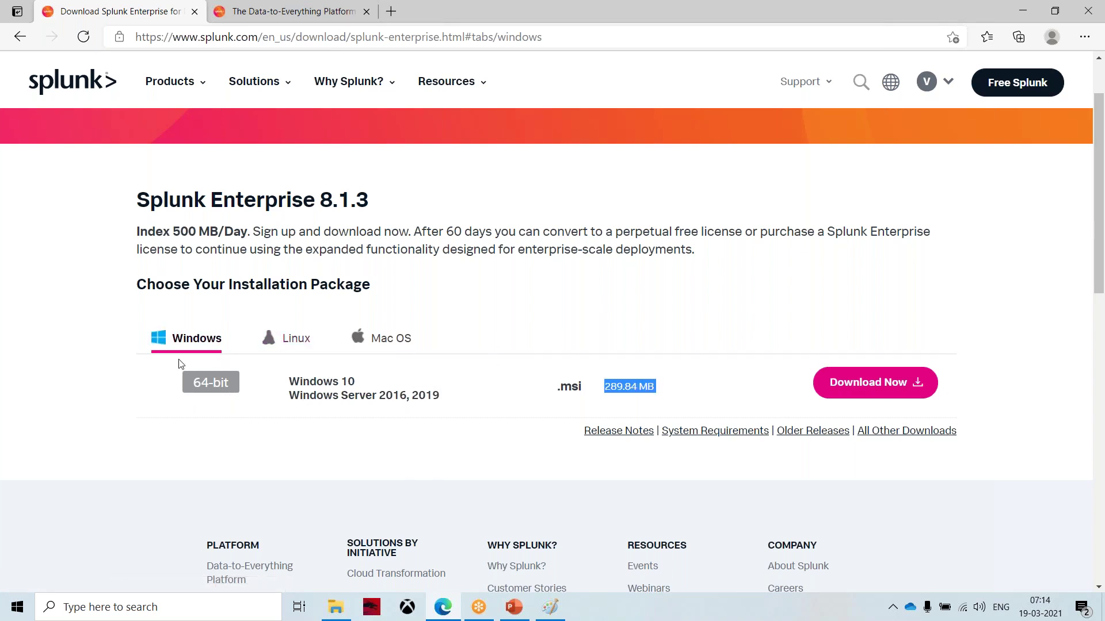
# - Compare the Linux .rpm and .tgz packages, then show the Mac OS .dmg and .tgz packages
pyautogui.click(288, 338)
pyautogui.click(385, 339)
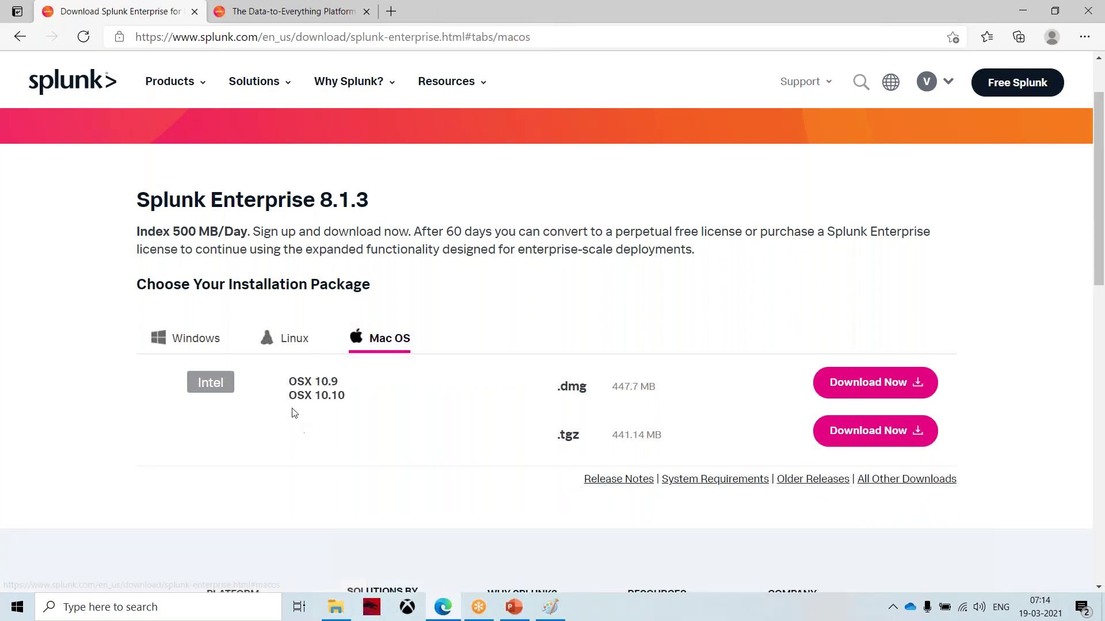
pyautogui.click(288, 345)
pyautogui.scroll(-3, 279, 389)
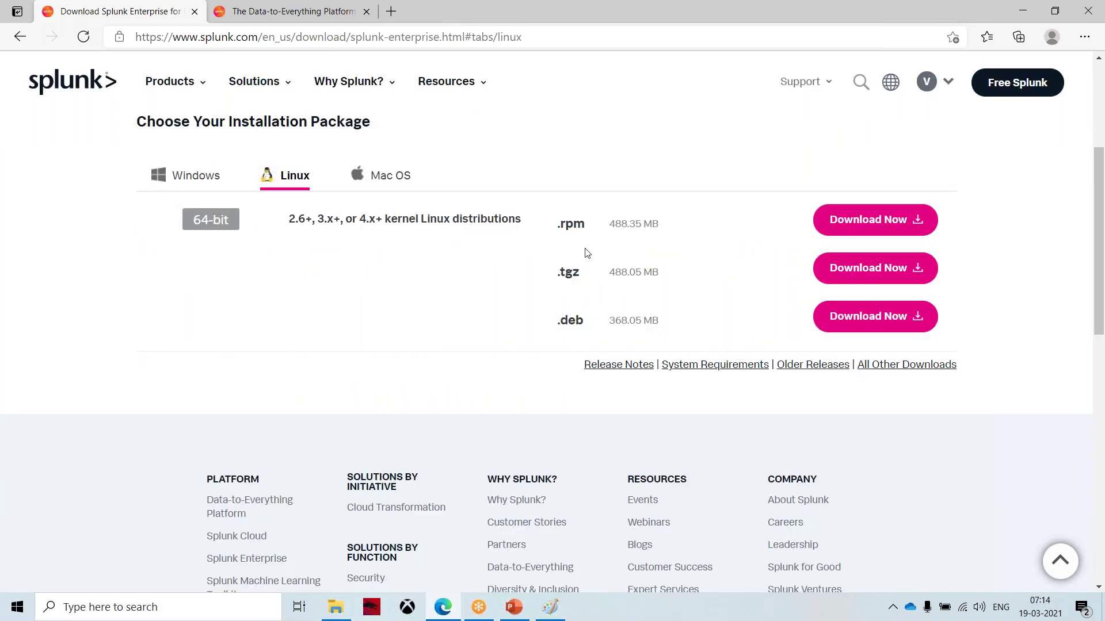
pyautogui.scroll(1, 594, 348)
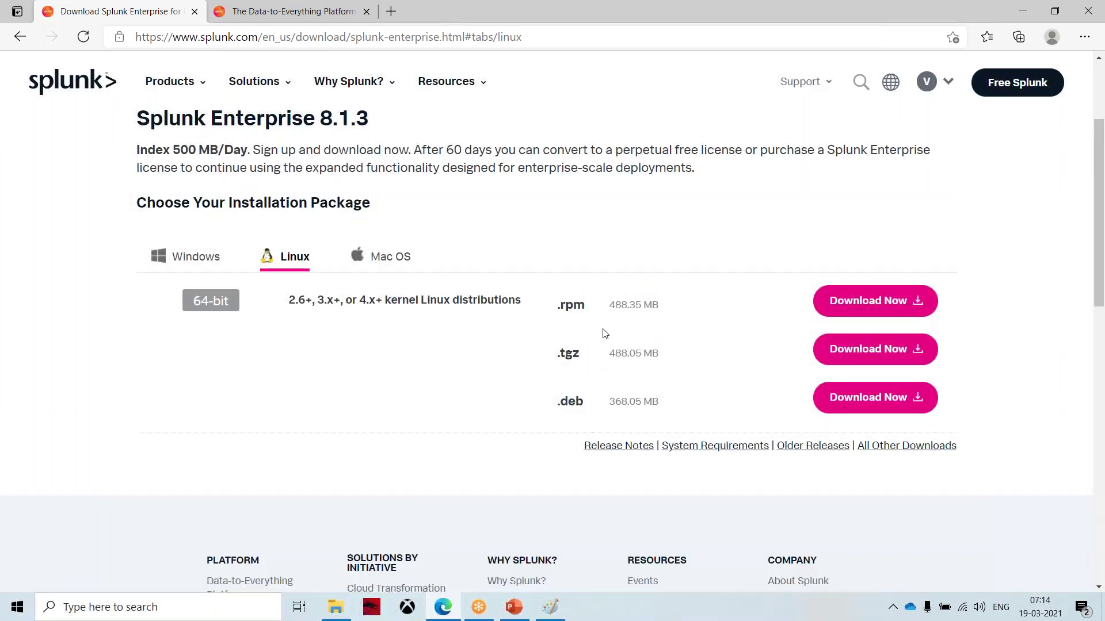
pyautogui.moveTo(556, 309); pyautogui.dragTo(605, 315)
pyautogui.moveTo(541, 357); pyautogui.dragTo(591, 365)
pyautogui.moveTo(558, 371); pyautogui.dragTo(586, 365)
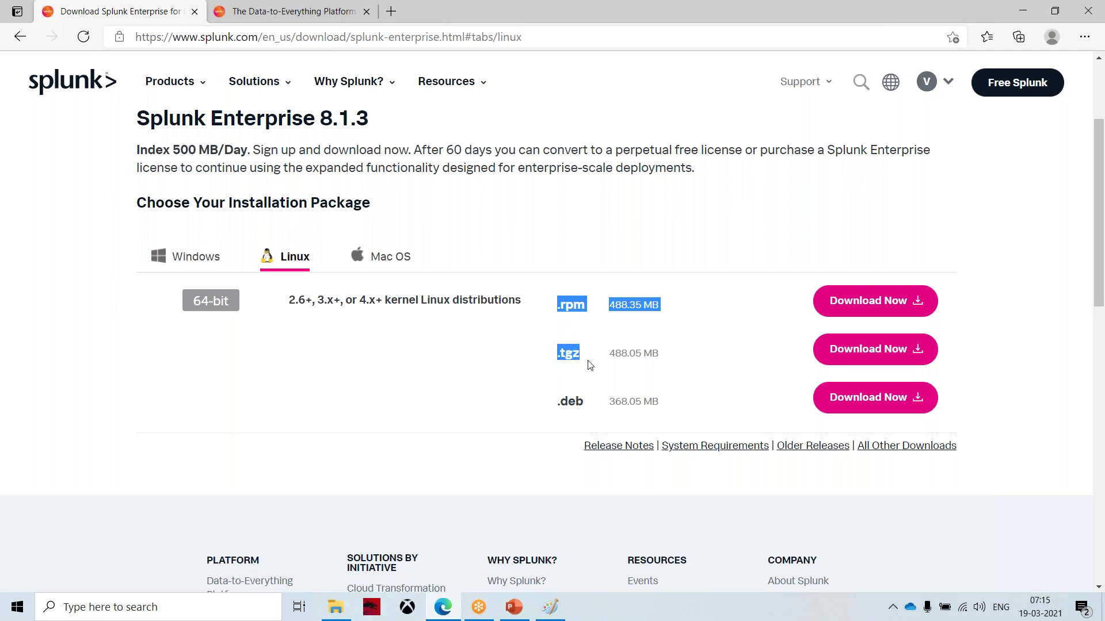
pyautogui.click(589, 366)
pyautogui.doubleClick(571, 358)
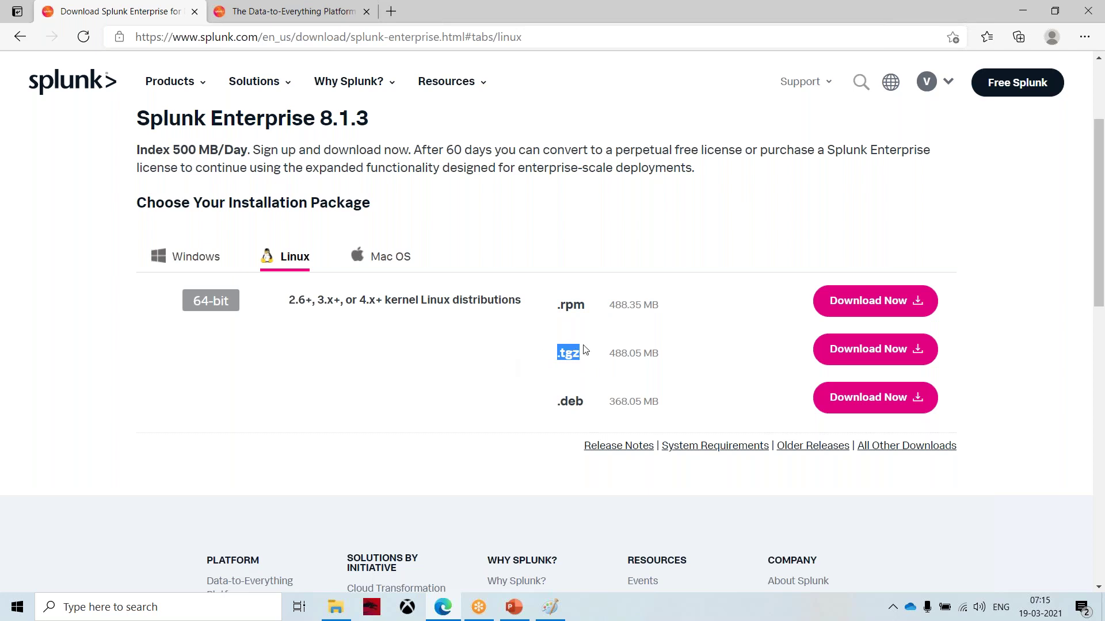
pyautogui.click(398, 265)
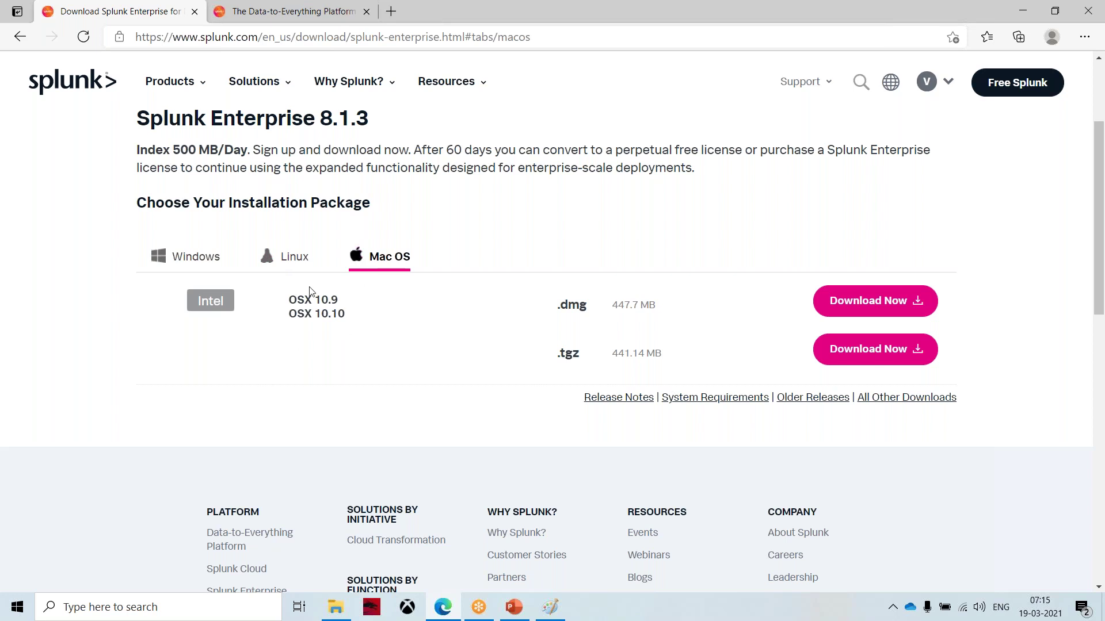
# - Load the Google home page in the Splunk homepage tab
pyautogui.click(281, 17)
pyautogui.click(314, 38)
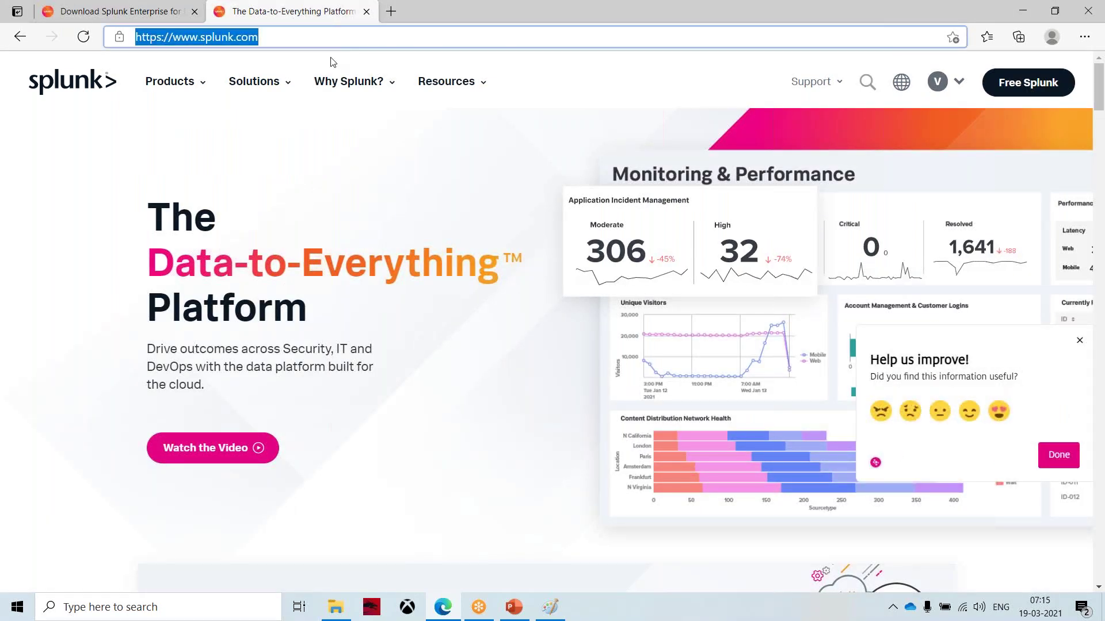
pyautogui.write('goog')
pyautogui.press('Return')
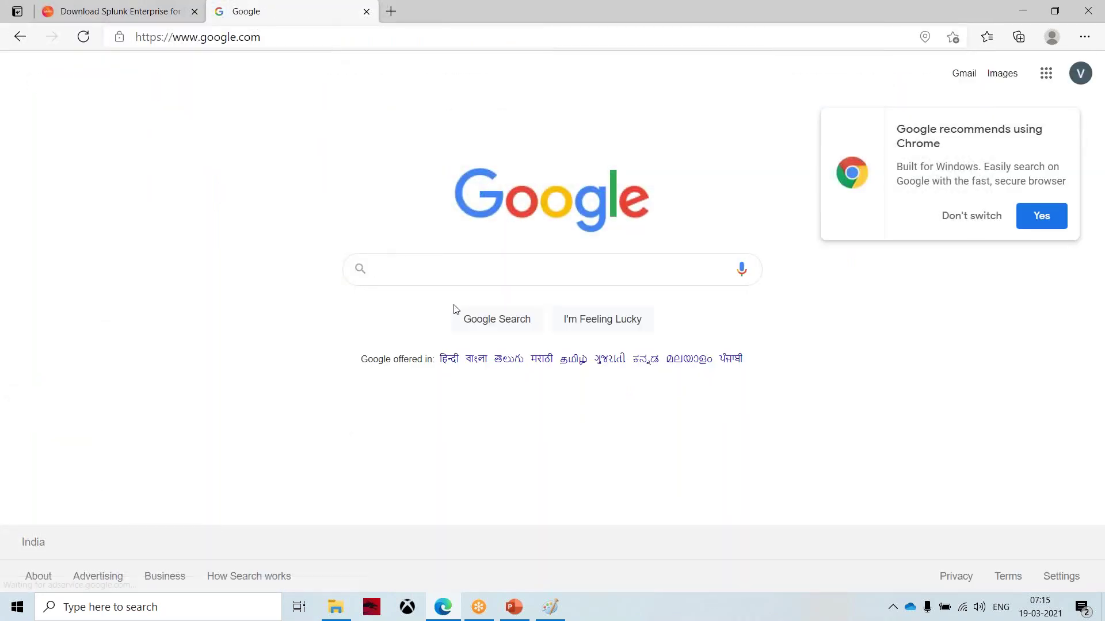
# - Search 'splunk universal forwarder download', open Splunk's forwarder page, and bring up the Paint diagram
pyautogui.click(406, 268)
pyautogui.write('splu')
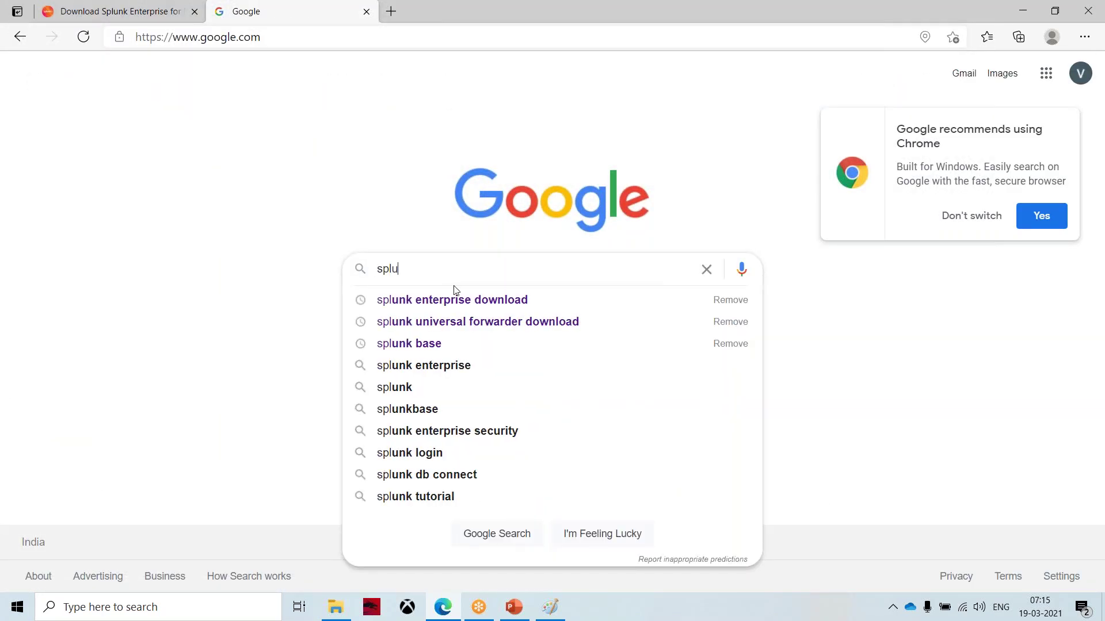
pyautogui.write('nk uni')
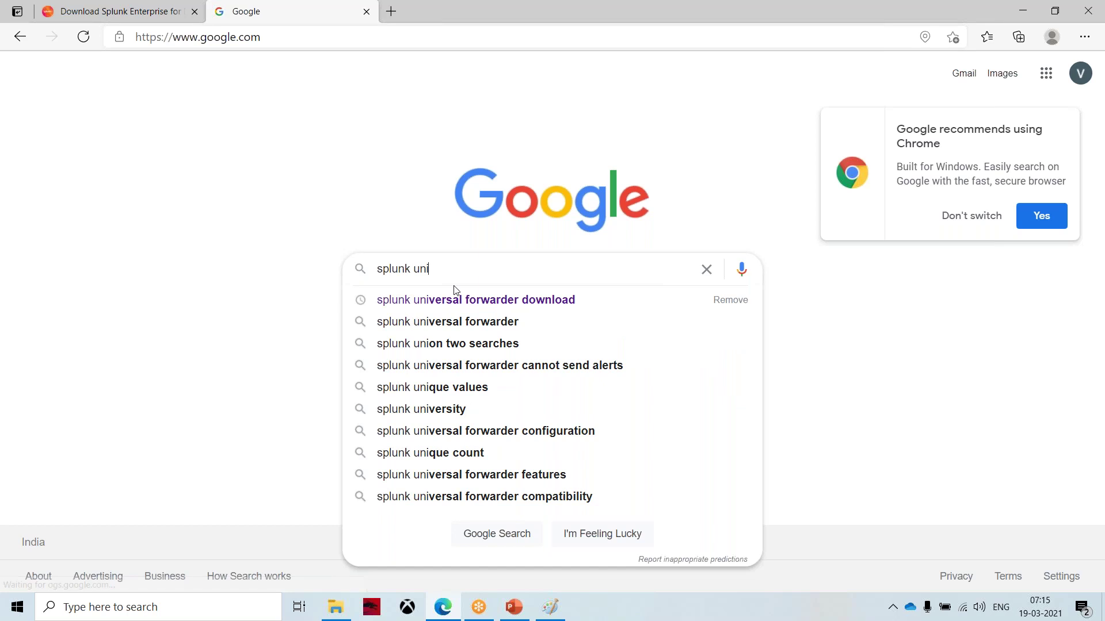
pyautogui.write('versal ')
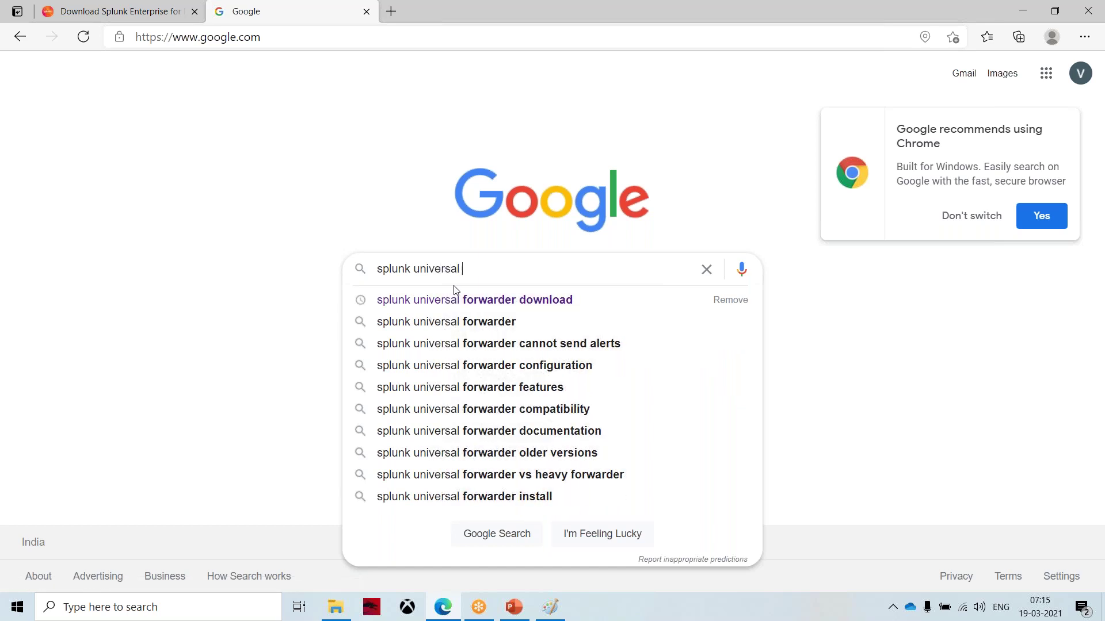
pyautogui.write('forw')
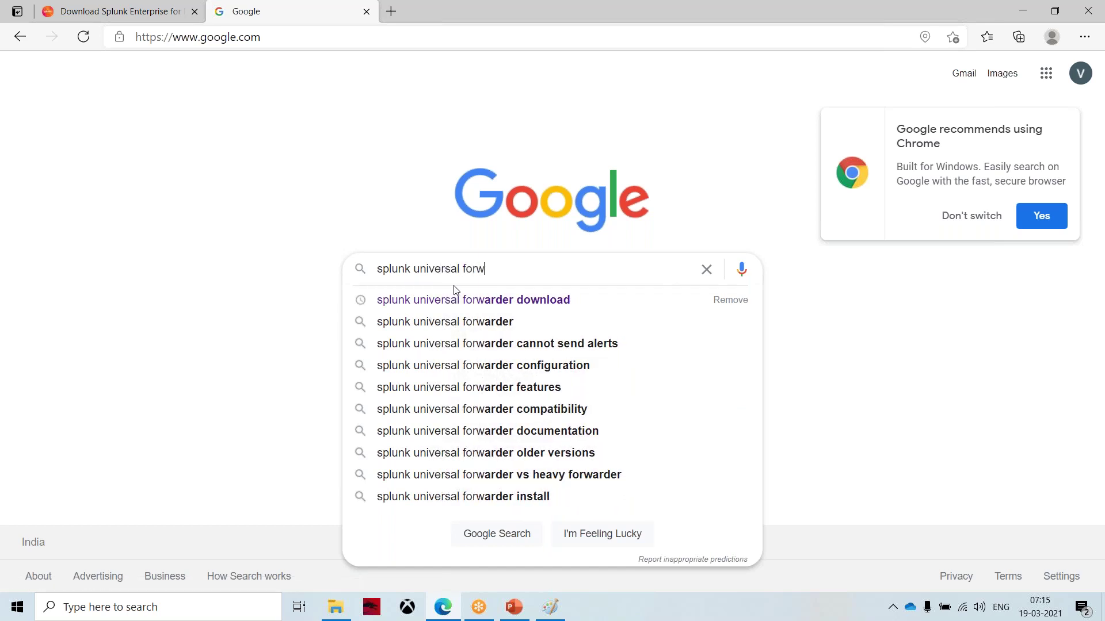
pyautogui.click(508, 302)
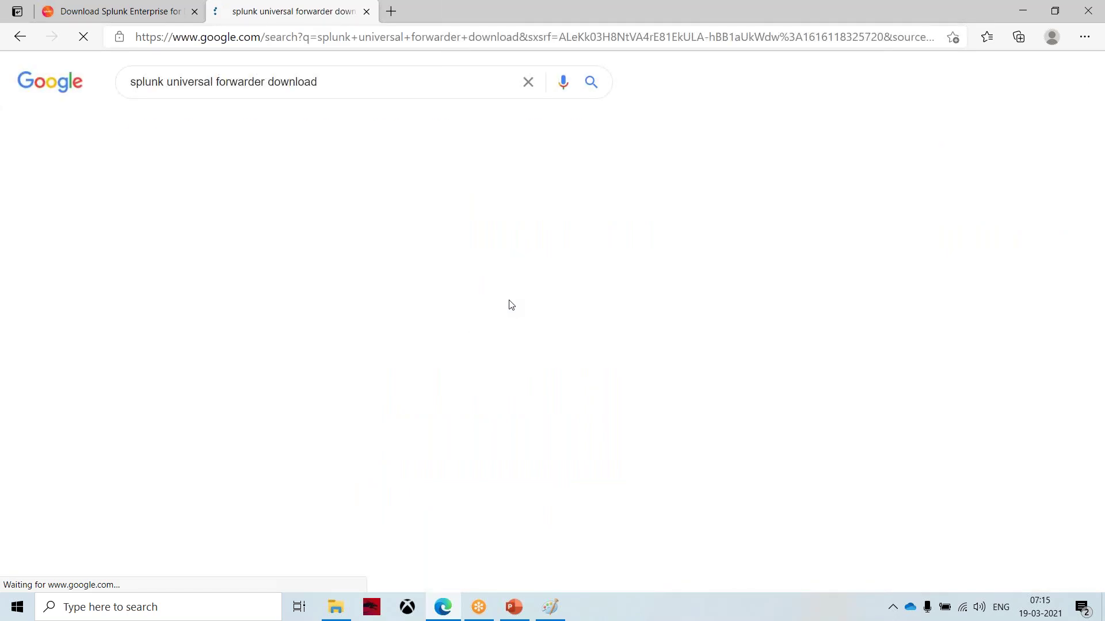
pyautogui.click(272, 433)
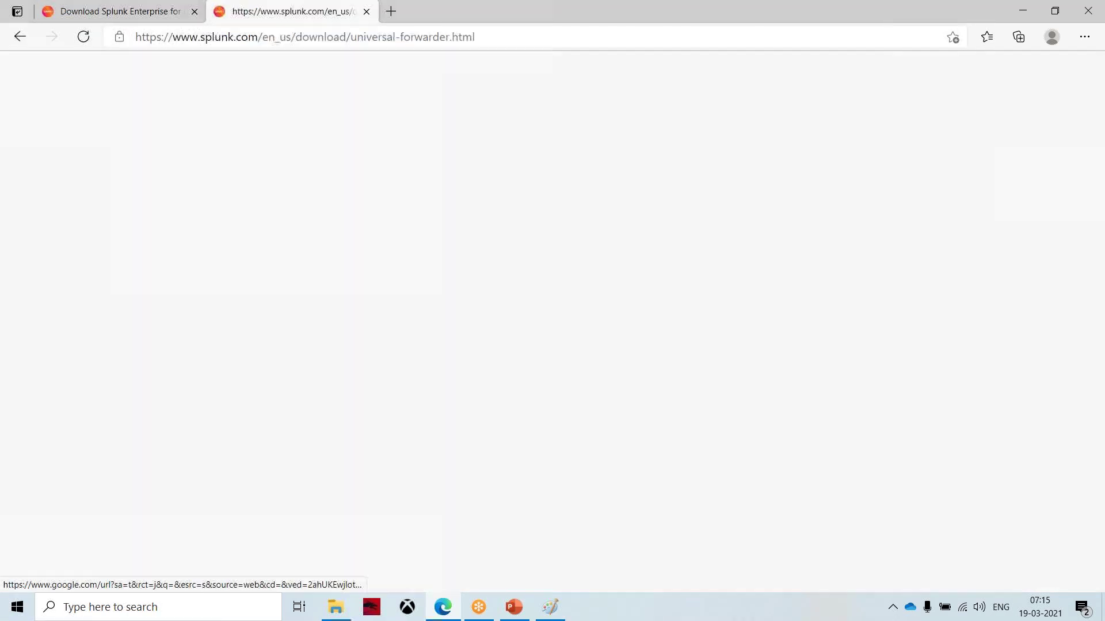
pyautogui.scroll(-2, 282, 423)
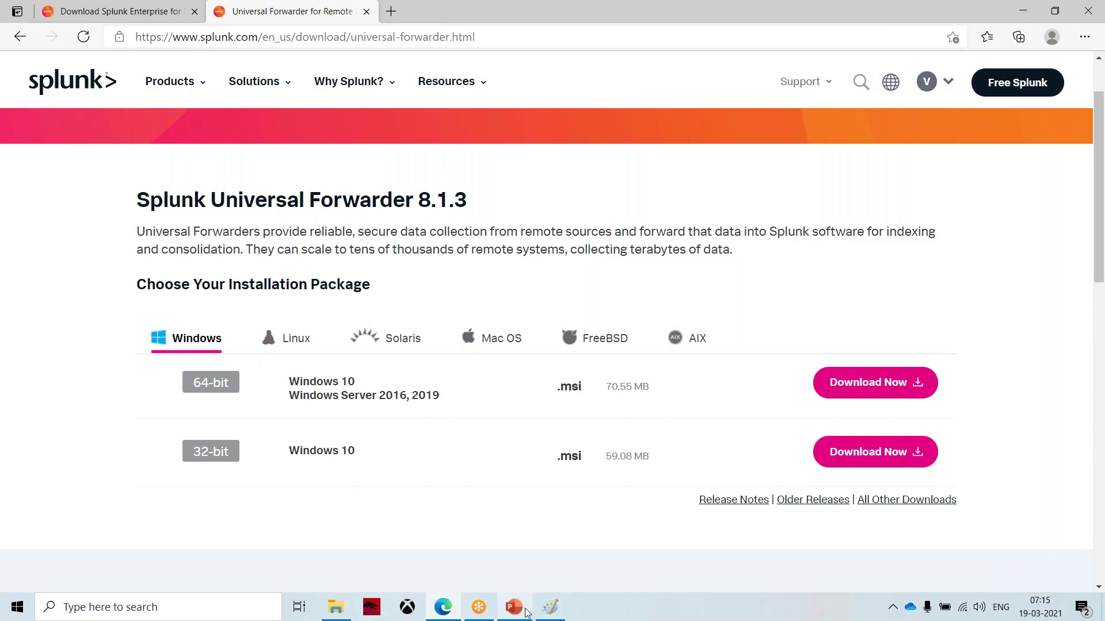
pyautogui.click(550, 606)
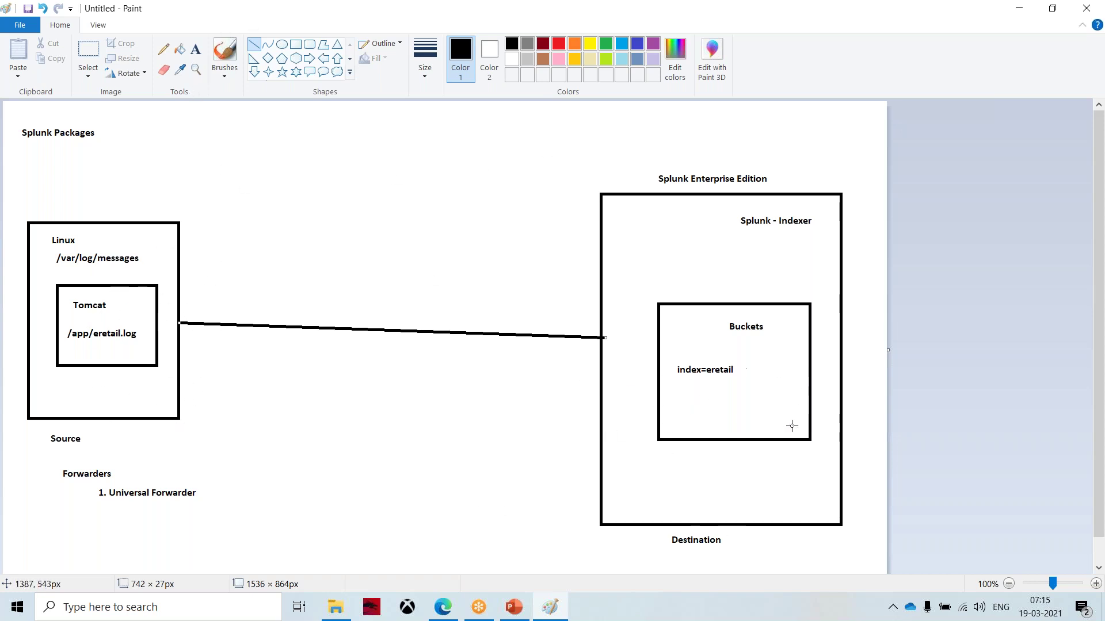
# - Minimize the Paint window to return to the Universal Forwarder download page
pyautogui.rightClick(260, 20)
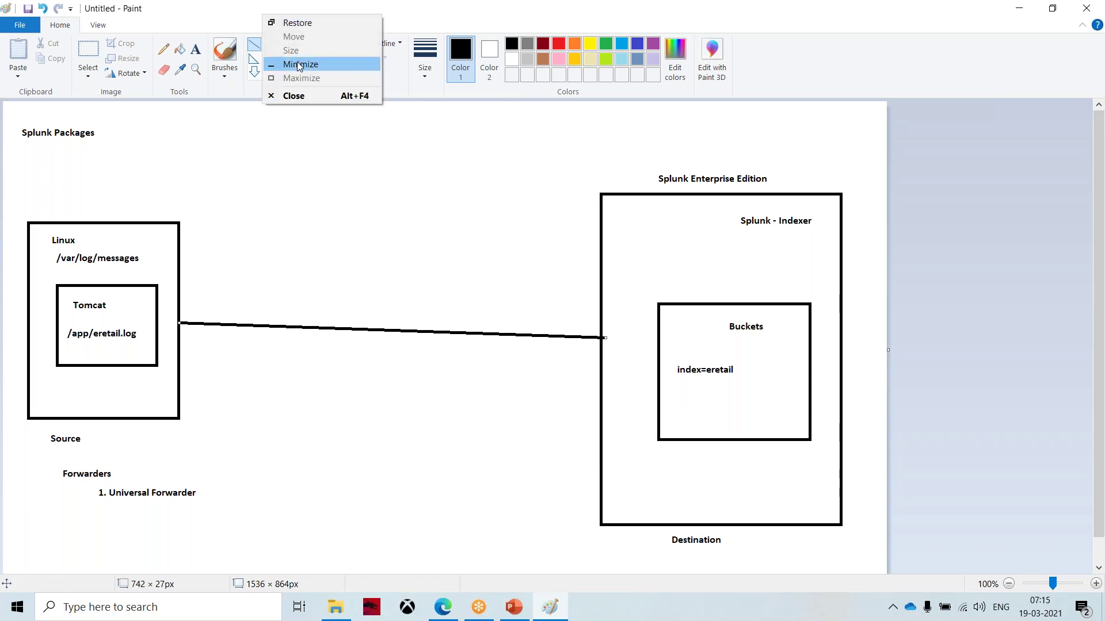
pyautogui.click(300, 65)
# - Cycle through the Windows, Linux, Solaris, Mac OS, FreeBSD and AIX forwarder tabs, ending on AIX
pyautogui.scroll(-3, 322, 429)
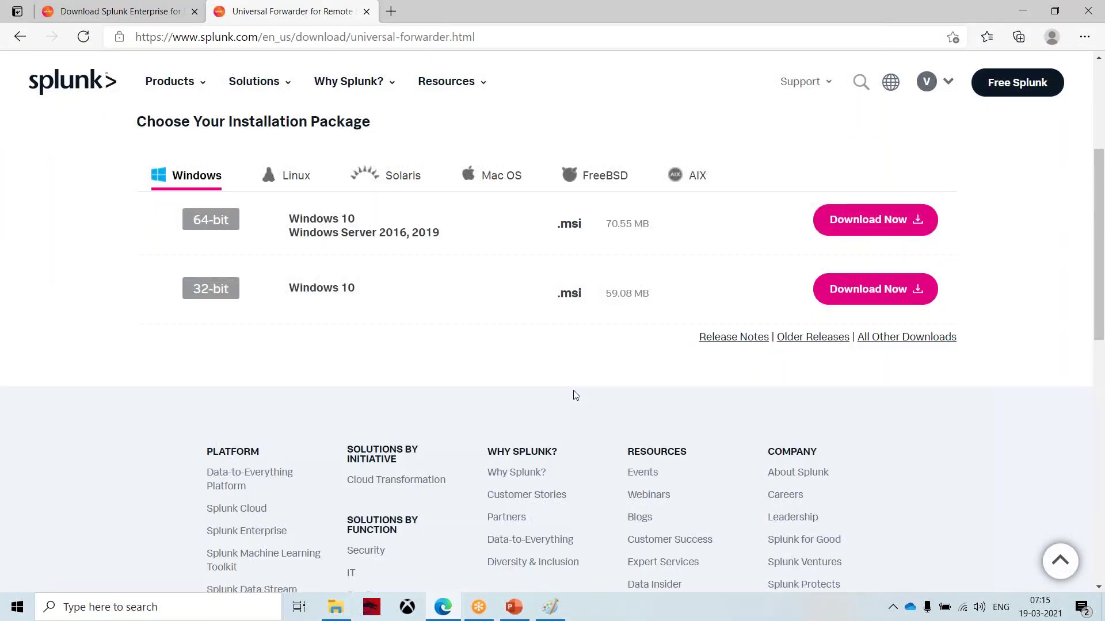
pyautogui.scroll(2, 592, 368)
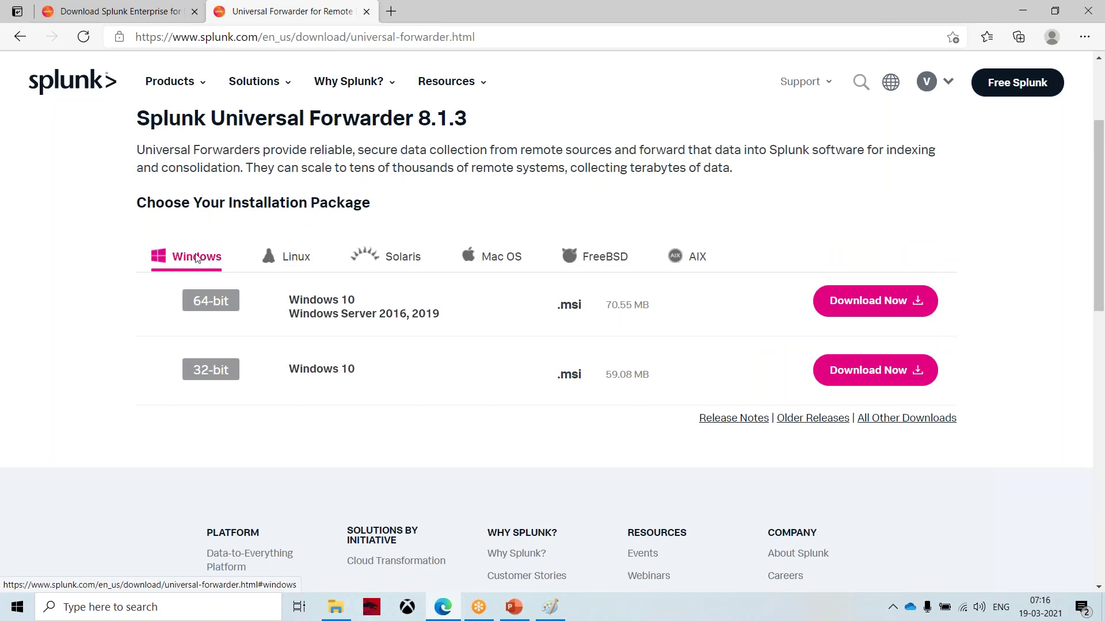
pyautogui.scroll(2, 192, 319)
pyautogui.moveTo(225, 199); pyautogui.dragTo(475, 199)
pyautogui.click(195, 340)
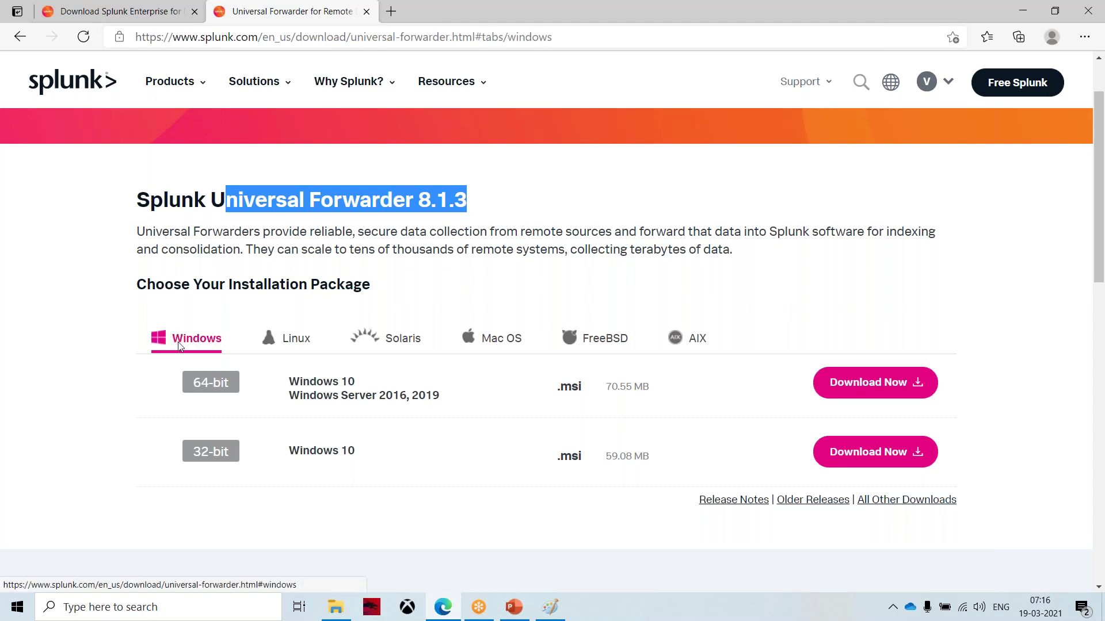
pyautogui.click(296, 344)
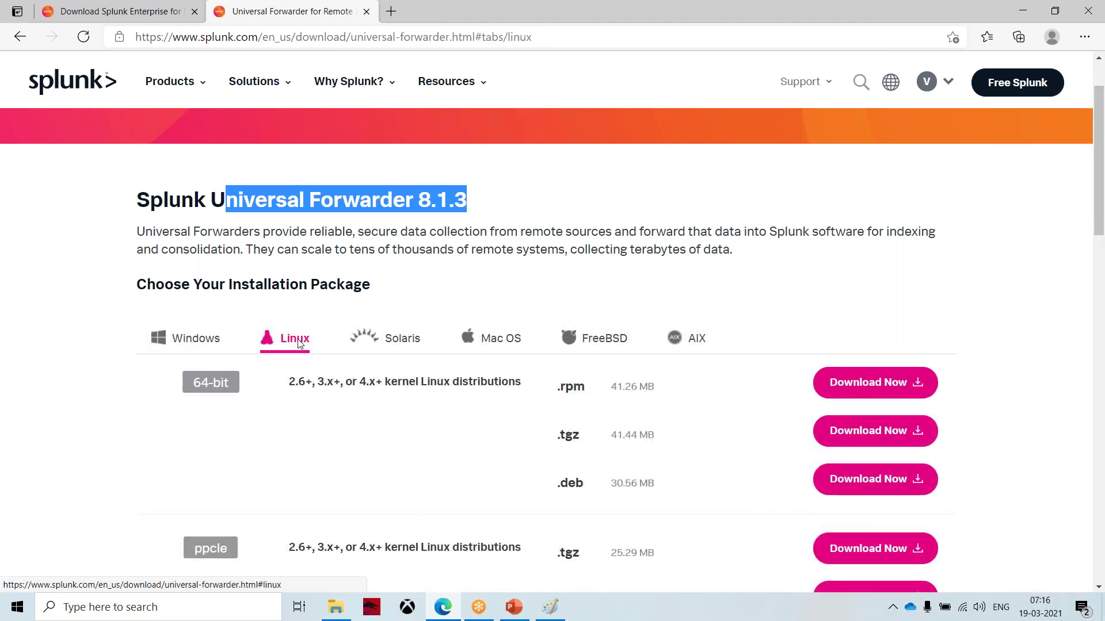
pyautogui.click(390, 343)
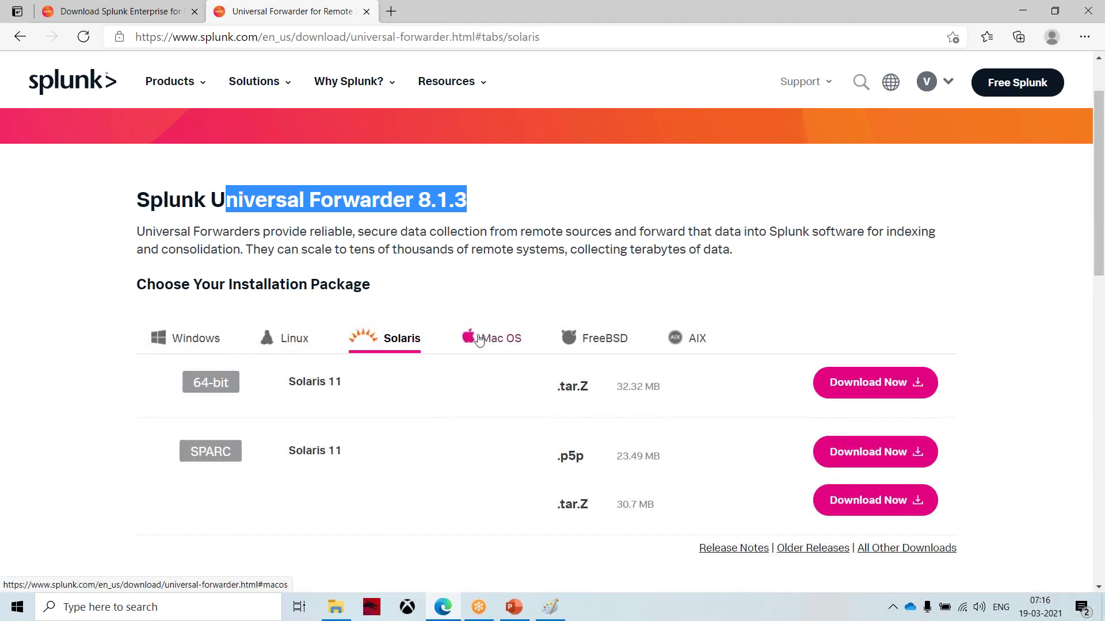
pyautogui.click(490, 341)
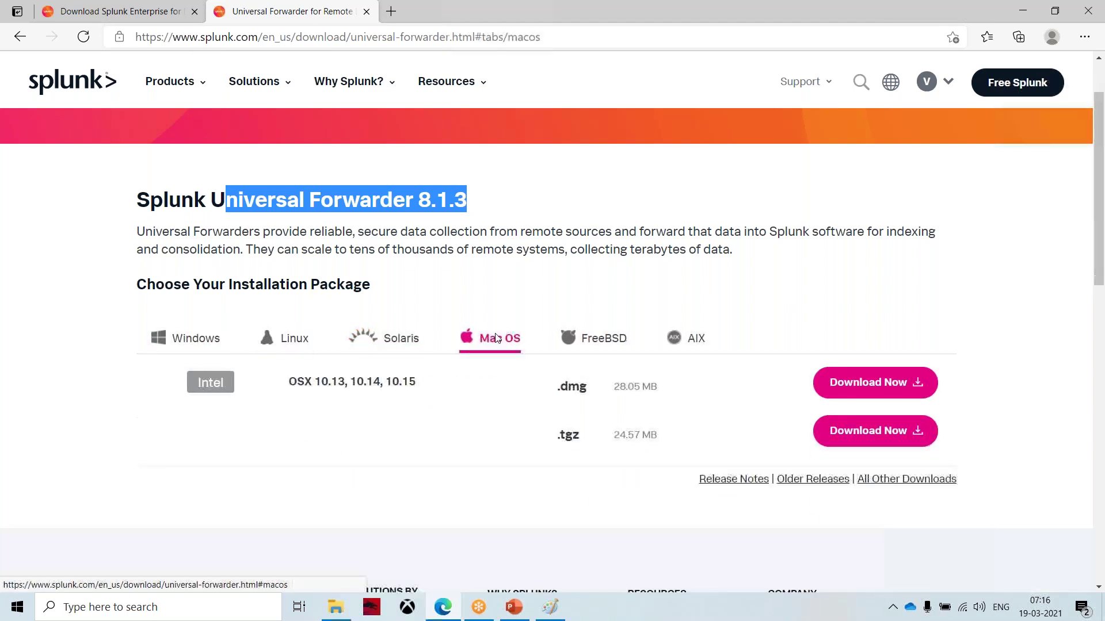
pyautogui.click(604, 344)
pyautogui.click(697, 342)
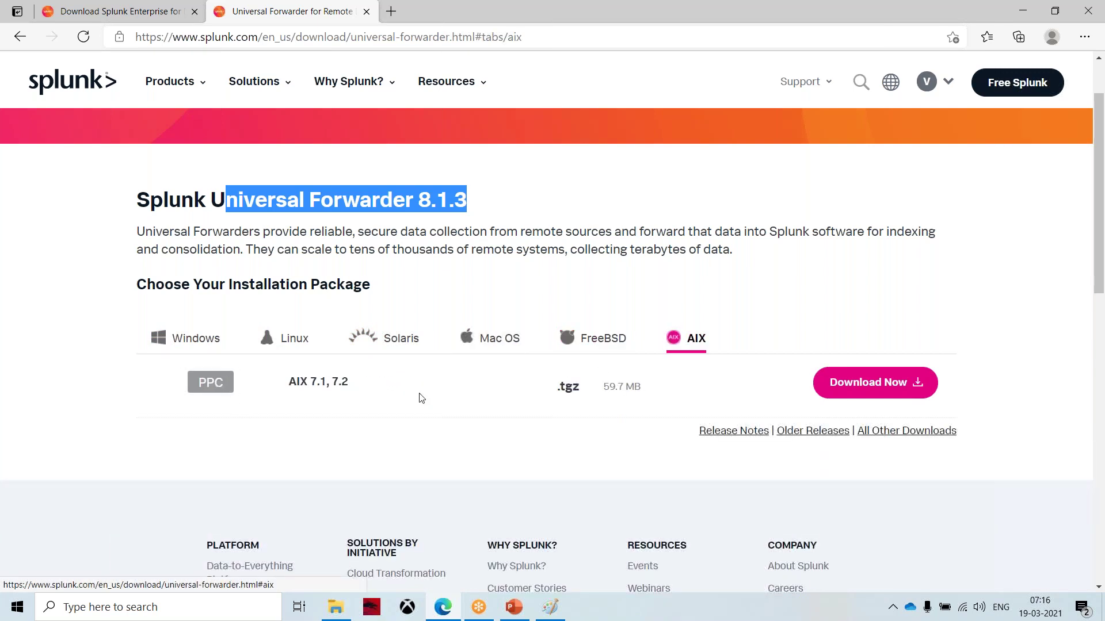
pyautogui.moveTo(114, 336); pyautogui.dragTo(731, 351)
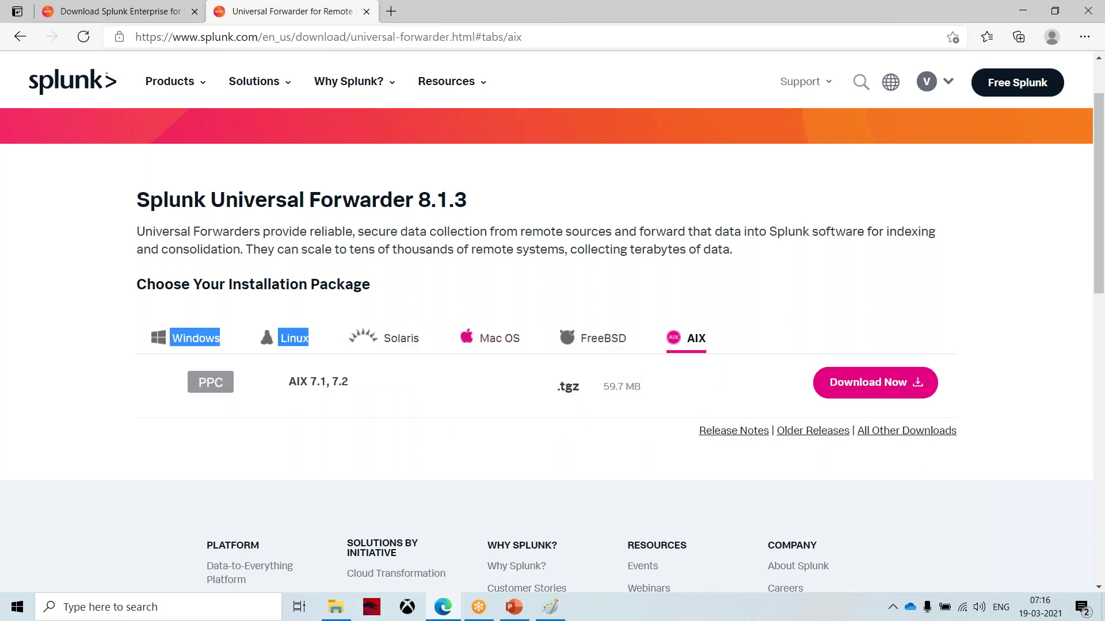
pyautogui.click(754, 305)
pyautogui.scroll(-1, 453, 405)
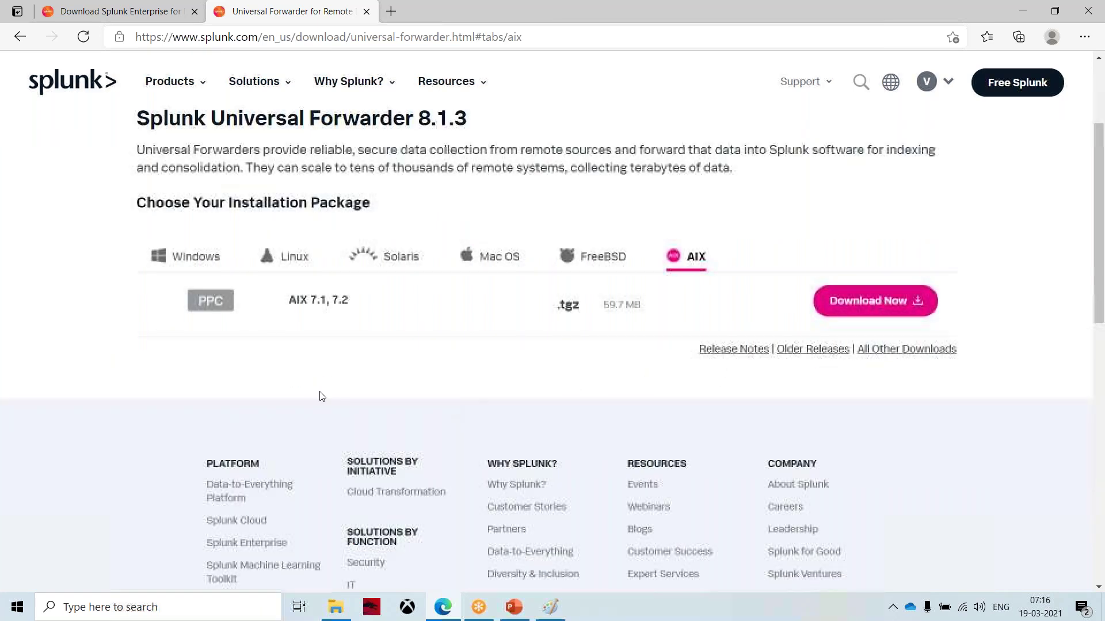
# - Show the Linux forwarder packages and highlight .rpm (41.26 MB), .deb (30.56 MB) and .tgz (41.44 MB)
pyautogui.click(293, 256)
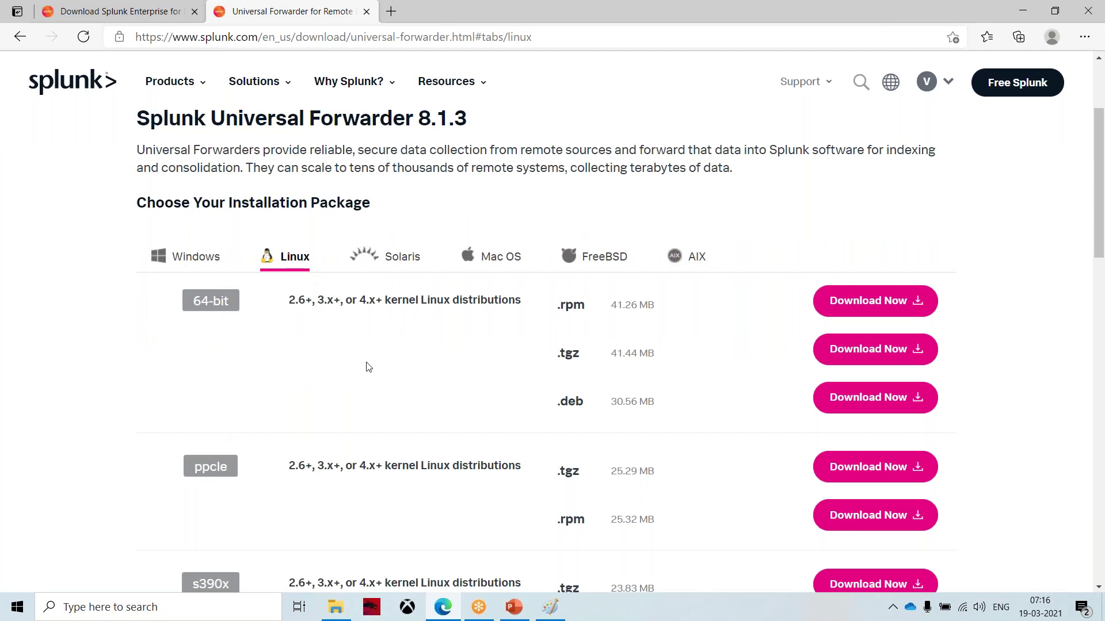
pyautogui.scroll(-3, 370, 370)
pyautogui.scroll(-2, 372, 412)
pyautogui.scroll(5, 379, 374)
pyautogui.scroll(-1, 207, 439)
pyautogui.scroll(2, 202, 471)
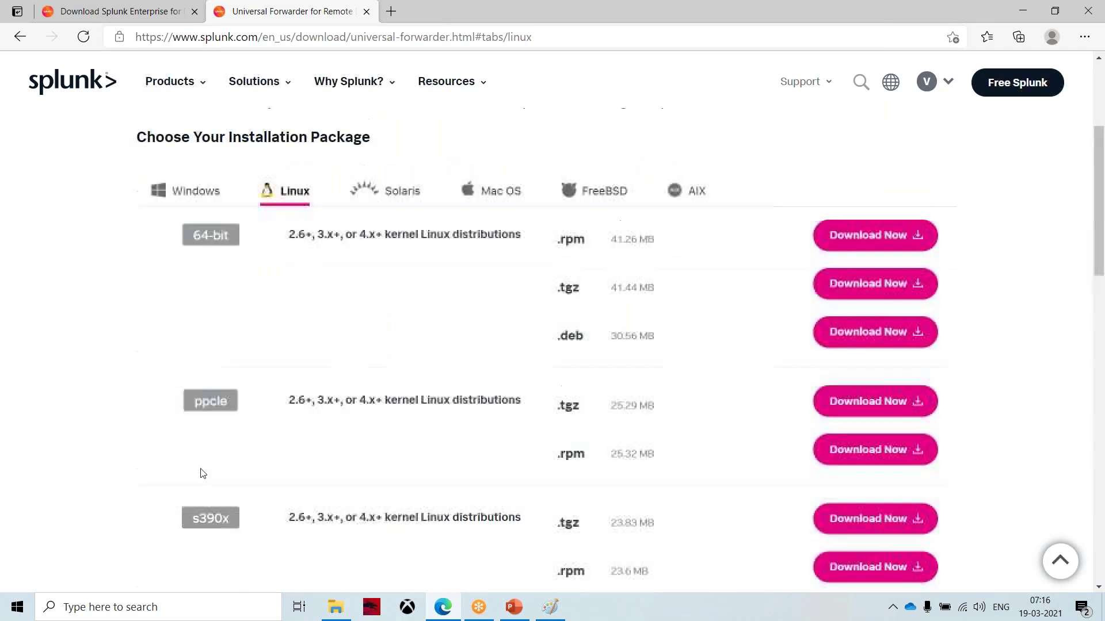
pyautogui.scroll(-2, 234, 316)
pyautogui.scroll(2, 236, 323)
pyautogui.scroll(-4, 224, 432)
pyautogui.scroll(4, 334, 391)
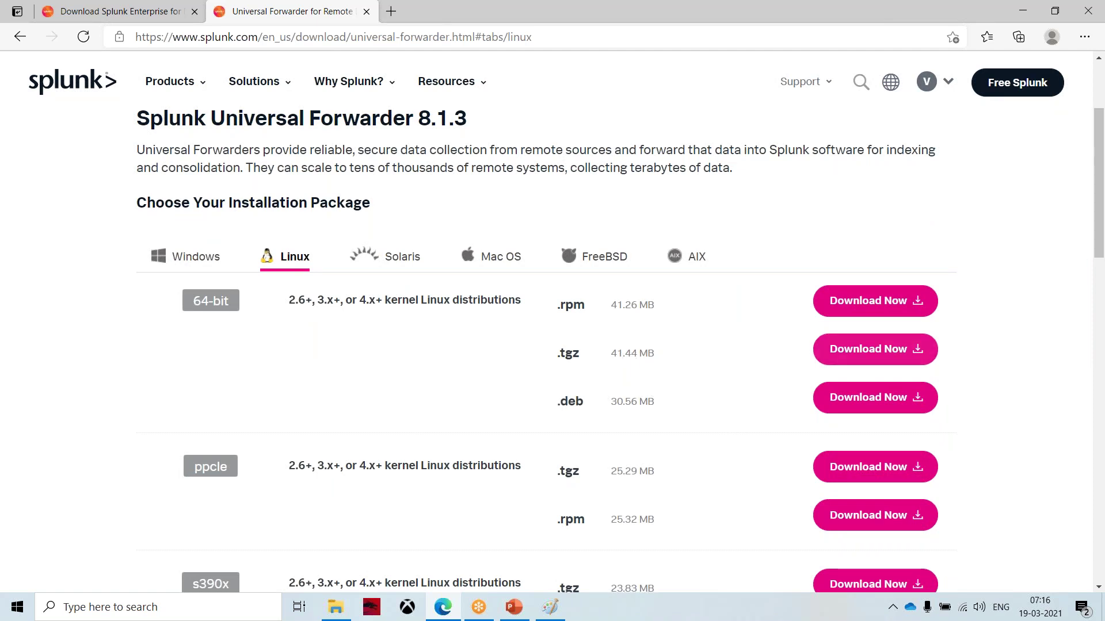
pyautogui.doubleClick(569, 307)
pyautogui.moveTo(557, 400); pyautogui.dragTo(584, 401)
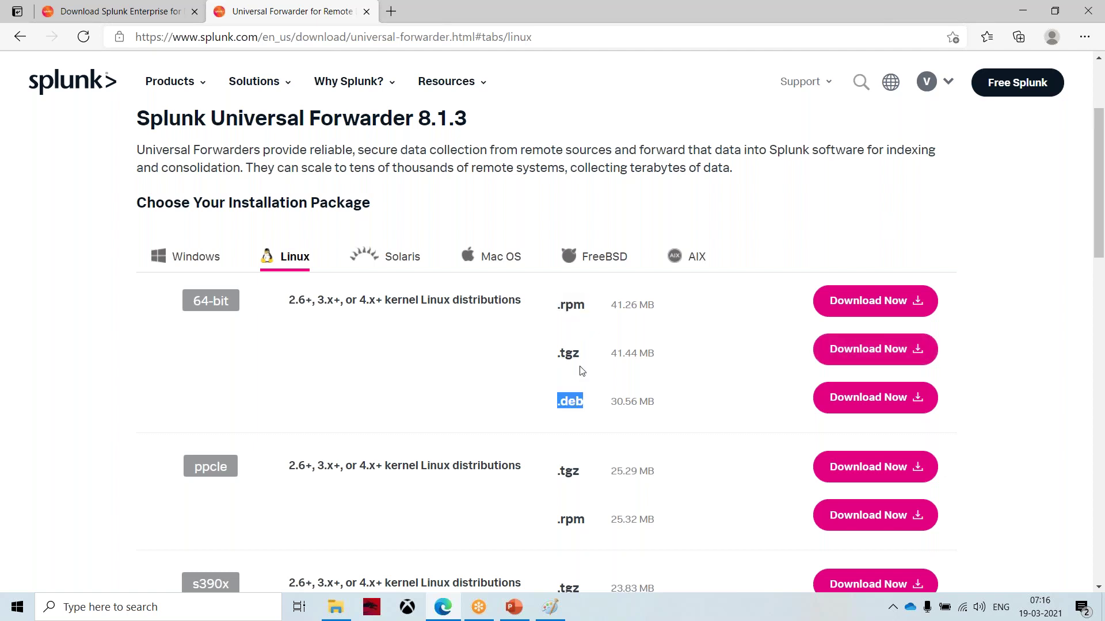
pyautogui.tripleClick(573, 358)
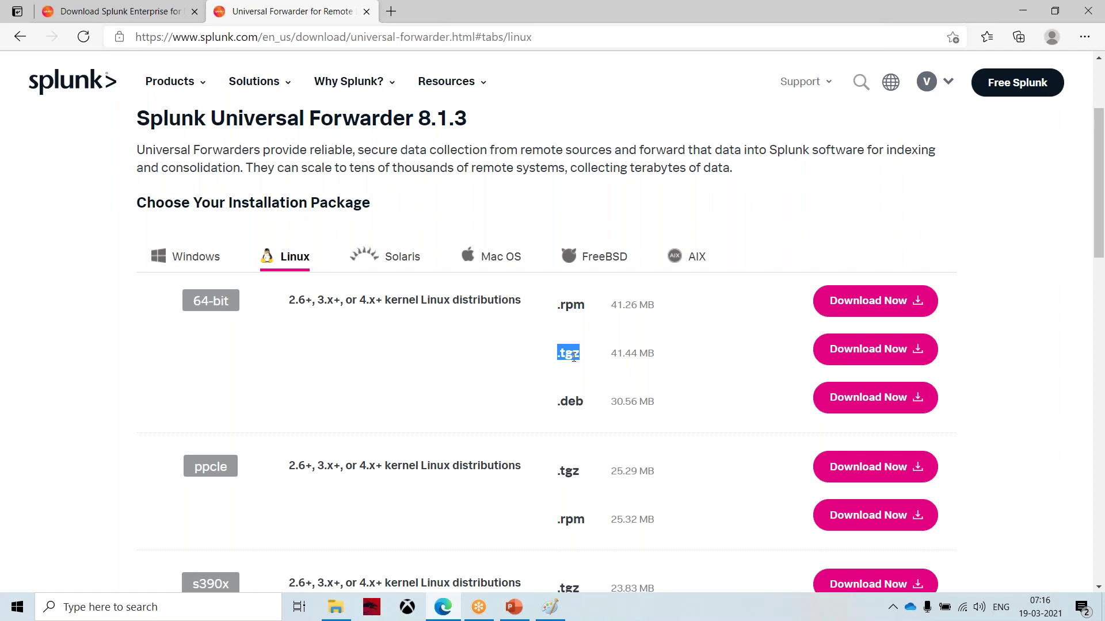
pyautogui.scroll(3, 557, 386)
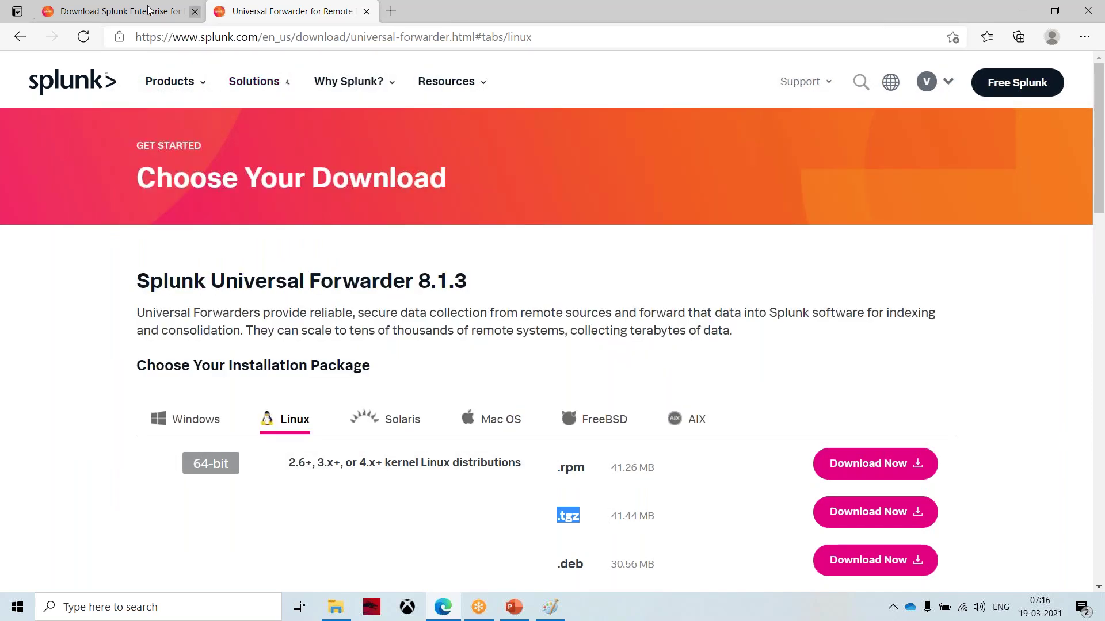
# - Glance at the Enterprise tab and Paint diagram, then return to the forwarder page and clear the highlight
pyautogui.click(117, 12)
pyautogui.click(253, 12)
pyautogui.click(558, 614)
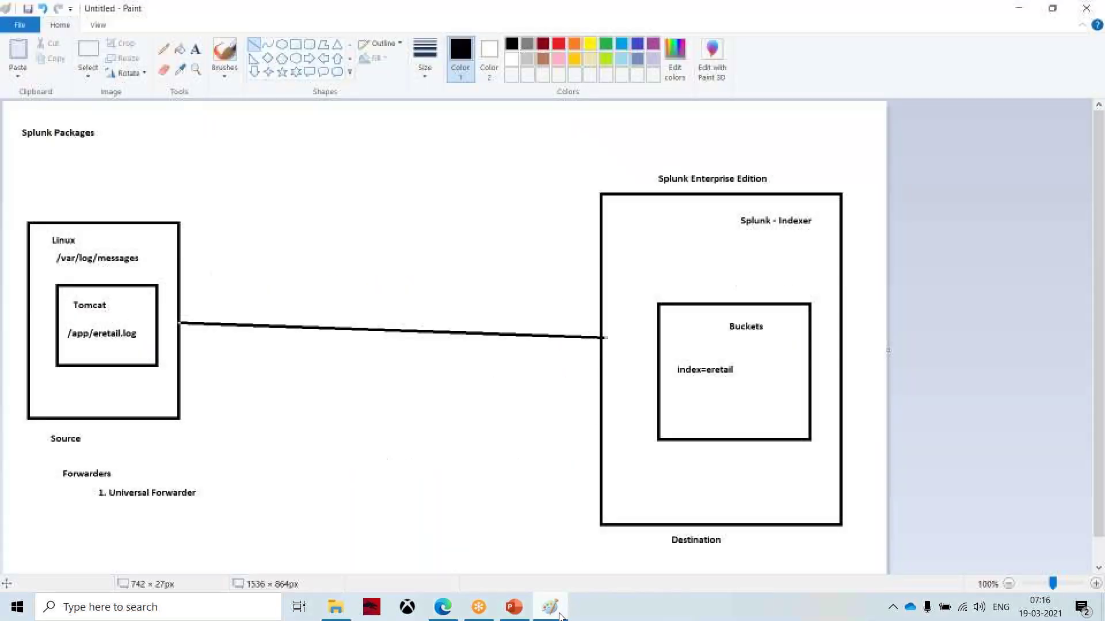
pyautogui.click(558, 615)
pyautogui.click(983, 294)
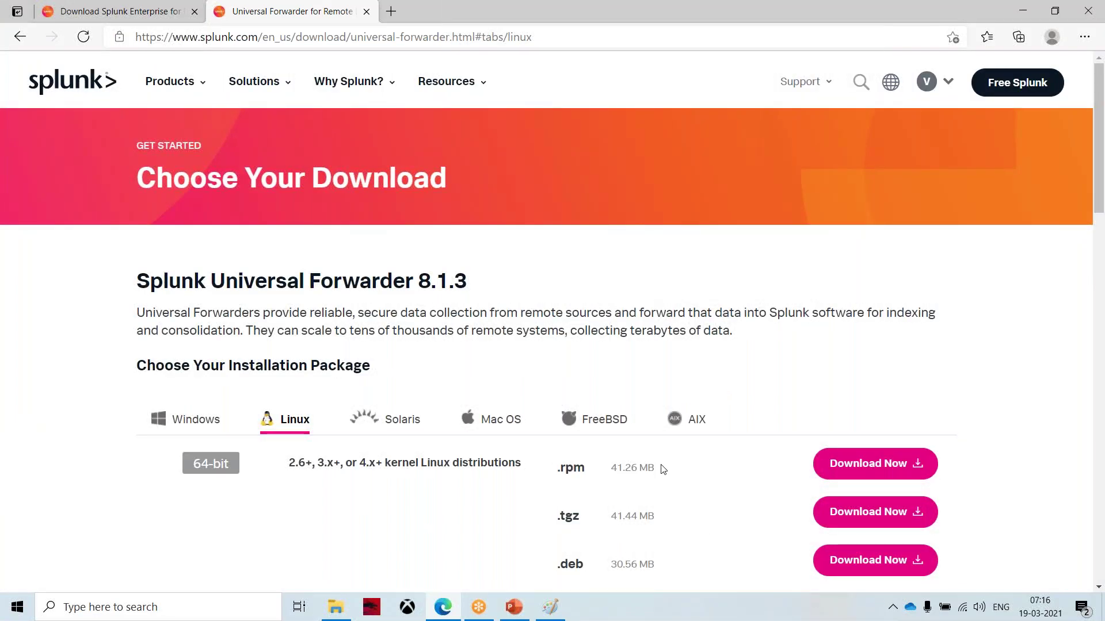
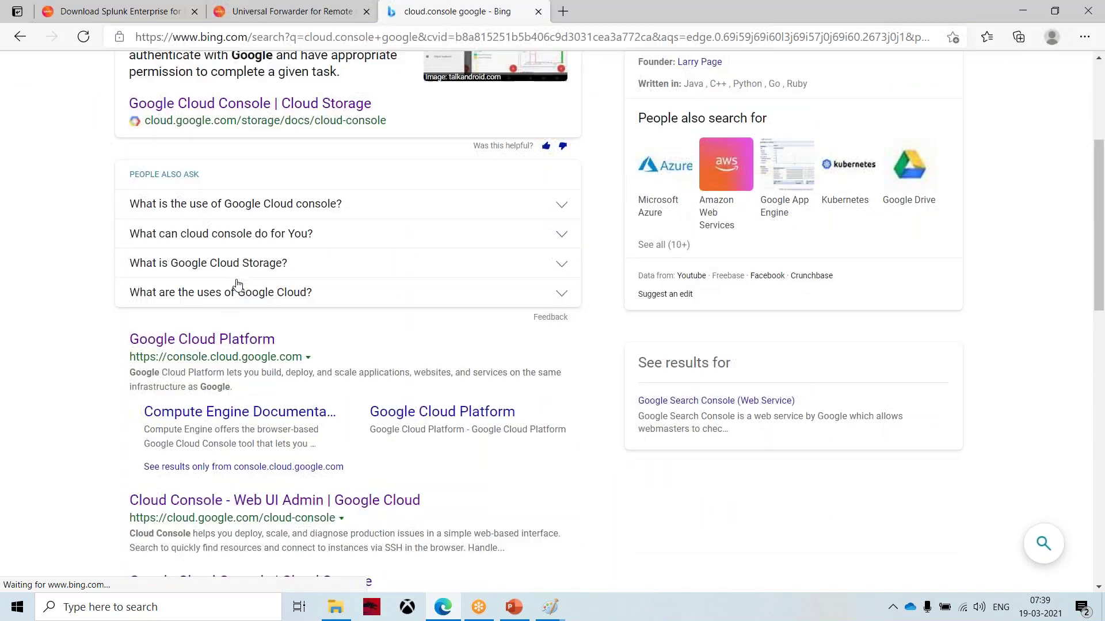
# - Open the 'Cloud Console - Web UI Admin | Google Cloud' Bing result in a new tab
pyautogui.scroll(4, 233, 287)
pyautogui.scroll(-7, 265, 368)
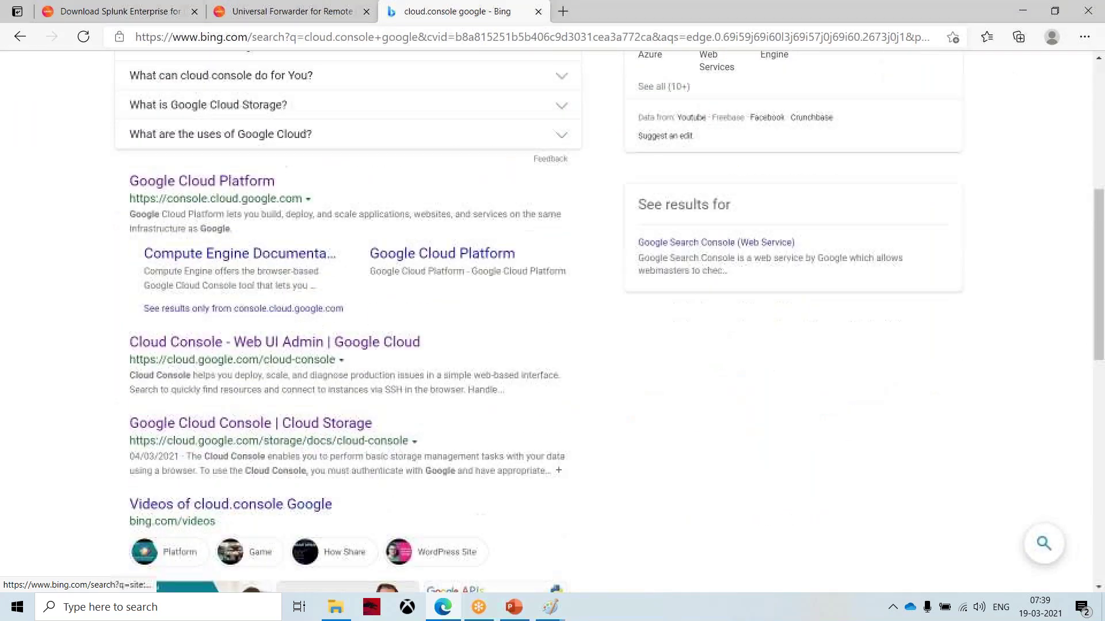
pyautogui.click(286, 340)
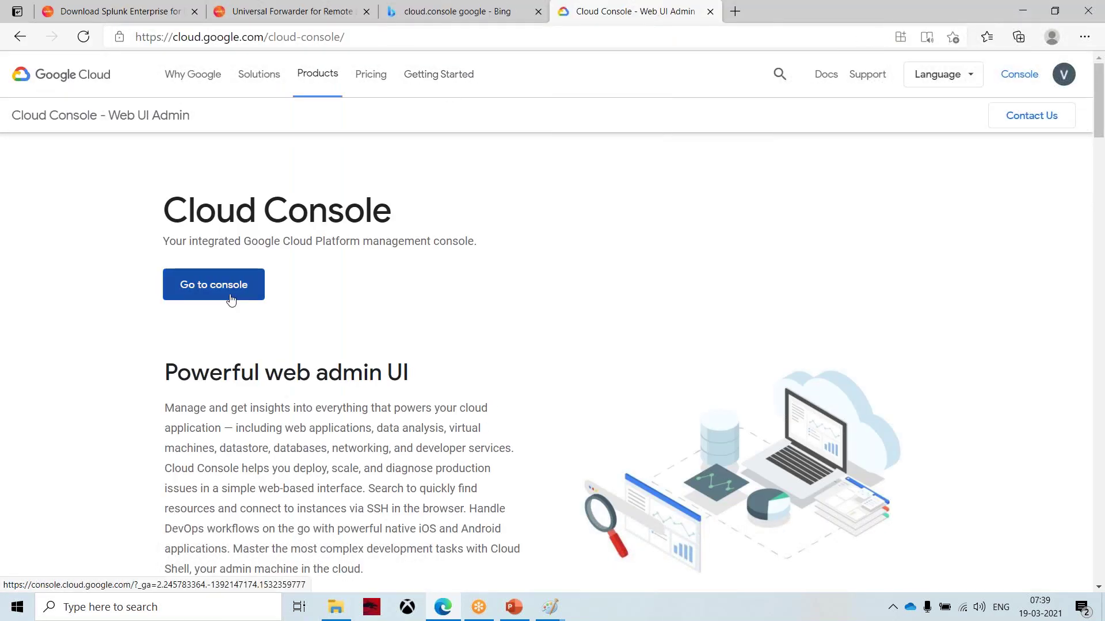
# - Go to the Google Cloud console and highlight its domain in the address bar
pyautogui.click(238, 291)
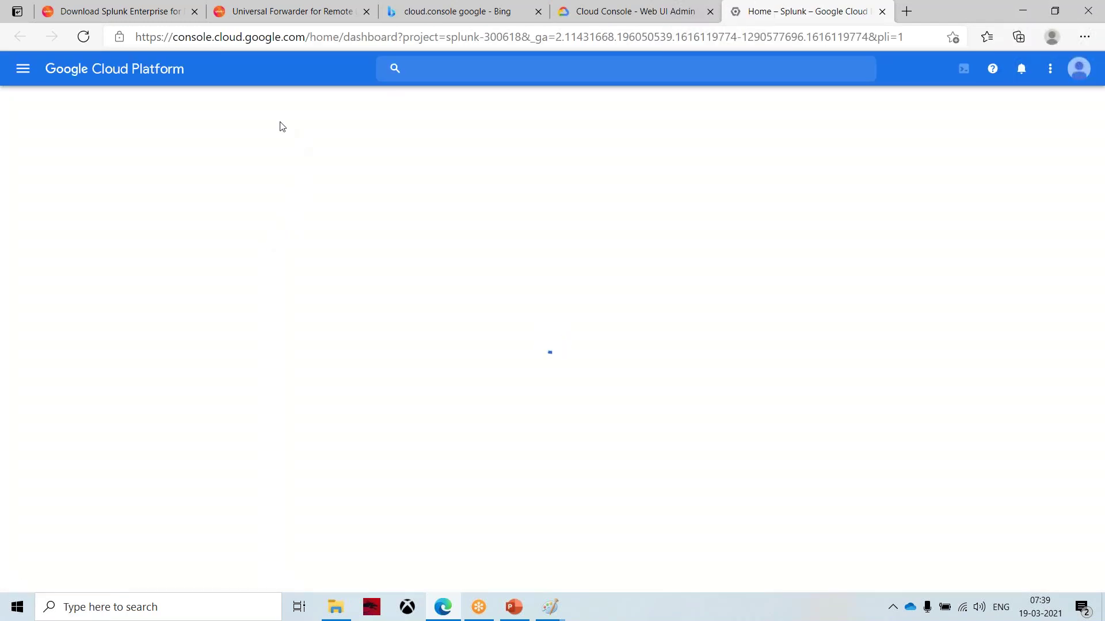
pyautogui.moveTo(305, 37); pyautogui.dragTo(134, 37)
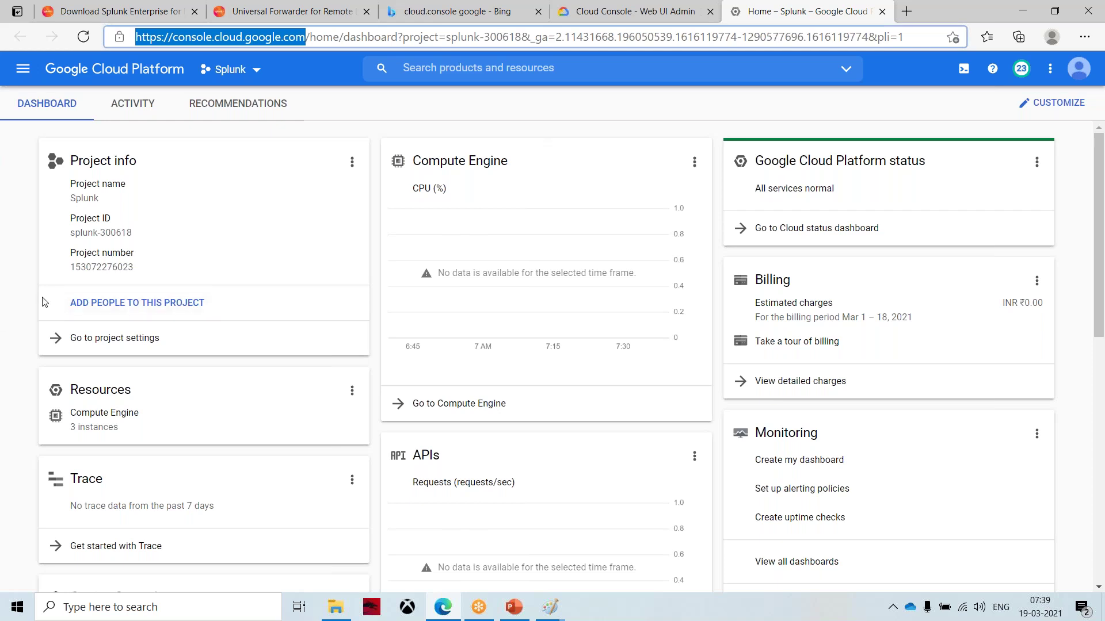
# - Use the Navigation menu's Compute Engine entry to reach the VM instances list
pyautogui.click(24, 64)
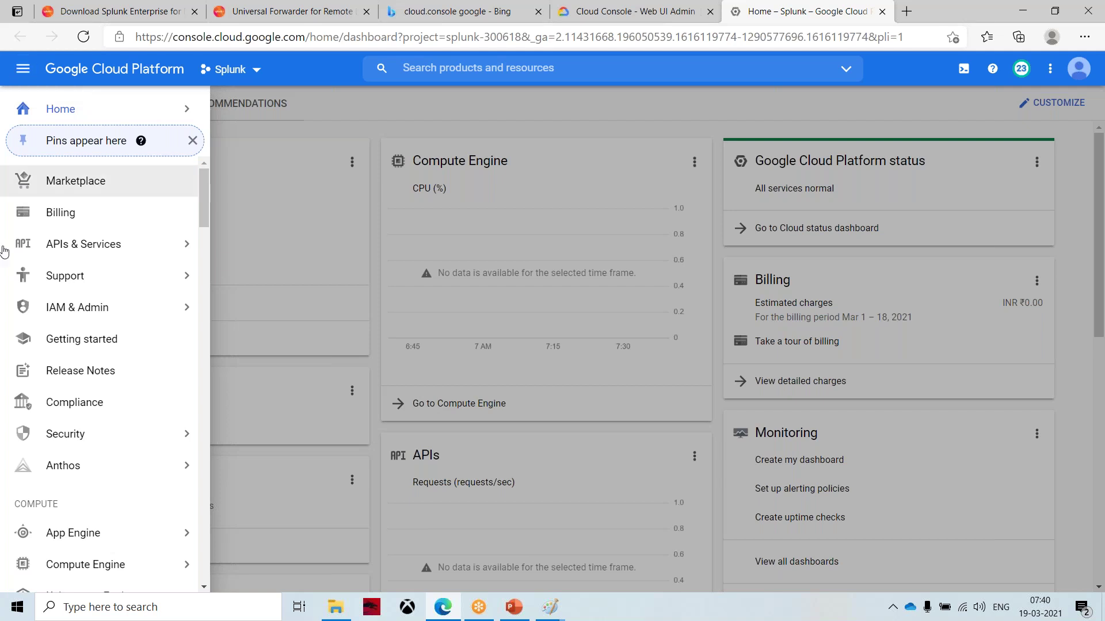
pyautogui.moveTo(94, 557)
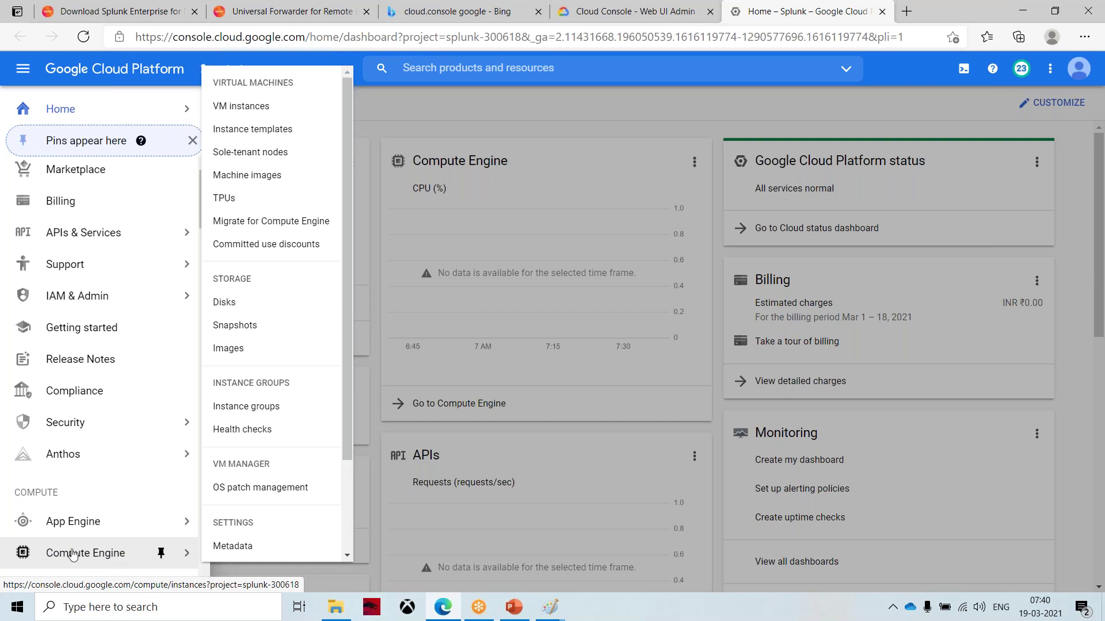
pyautogui.click(12, 69)
pyautogui.click(13, 69)
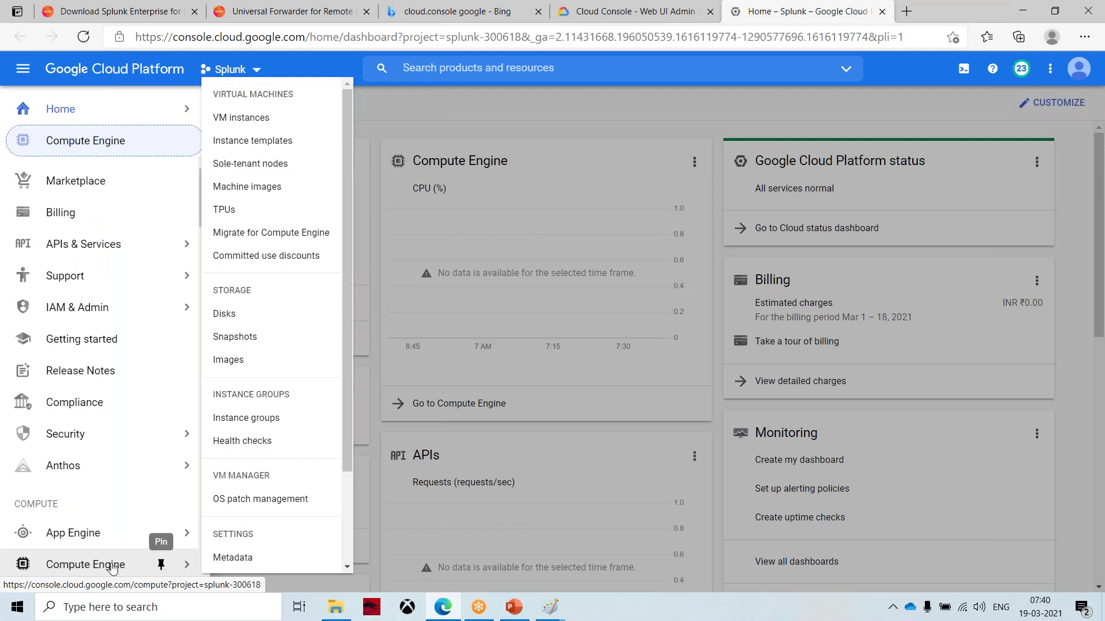
pyautogui.click(161, 564)
pyautogui.click(161, 565)
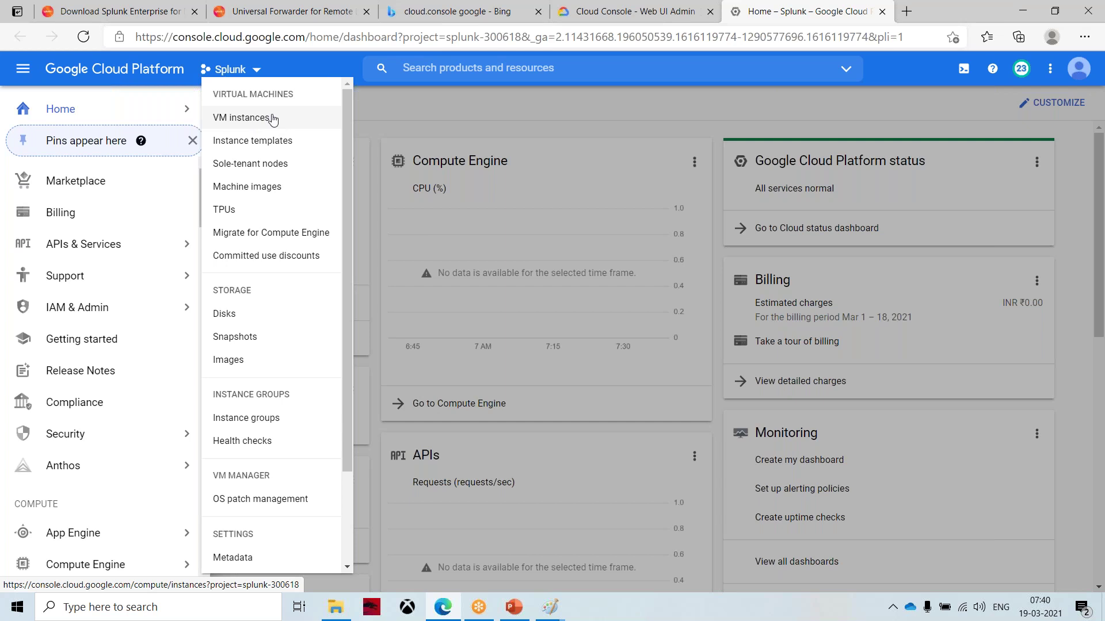
pyautogui.click(247, 122)
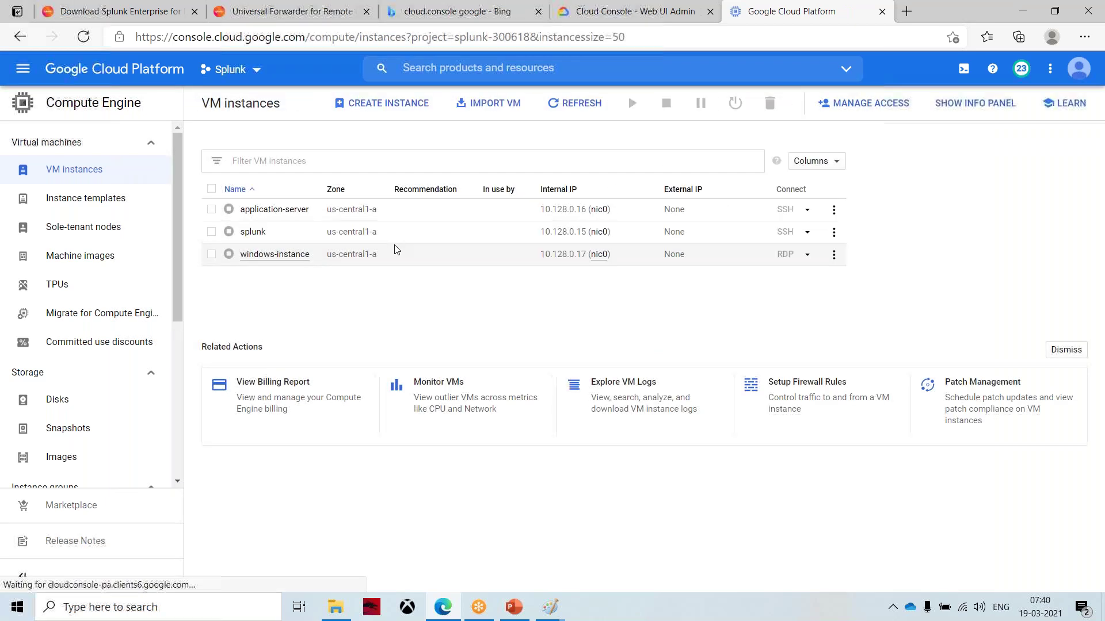
pyautogui.click(251, 69)
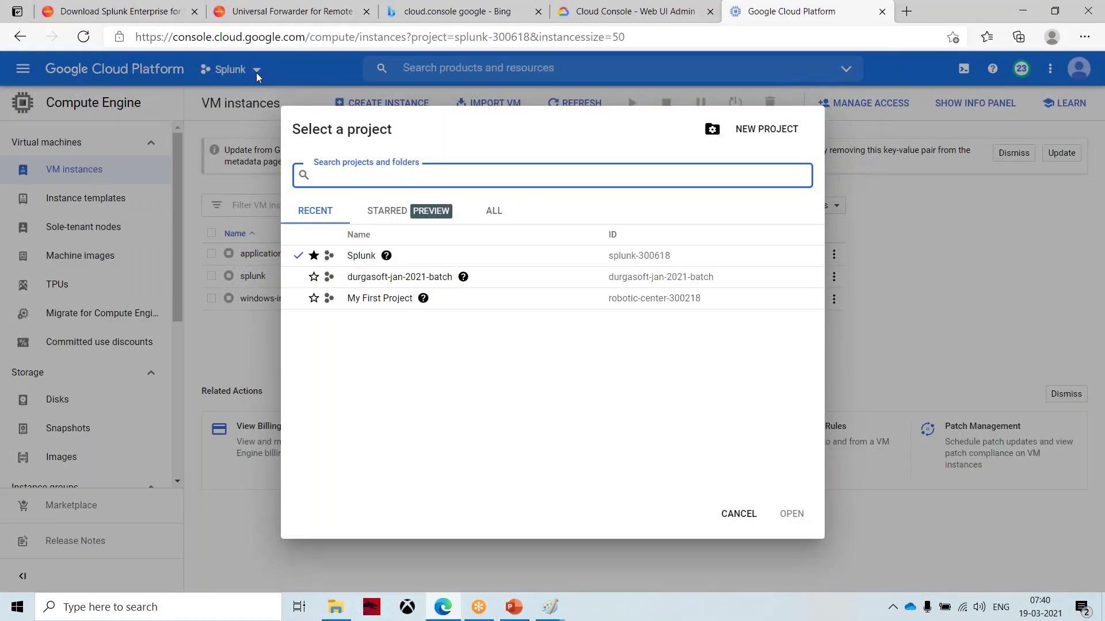
pyautogui.click(731, 514)
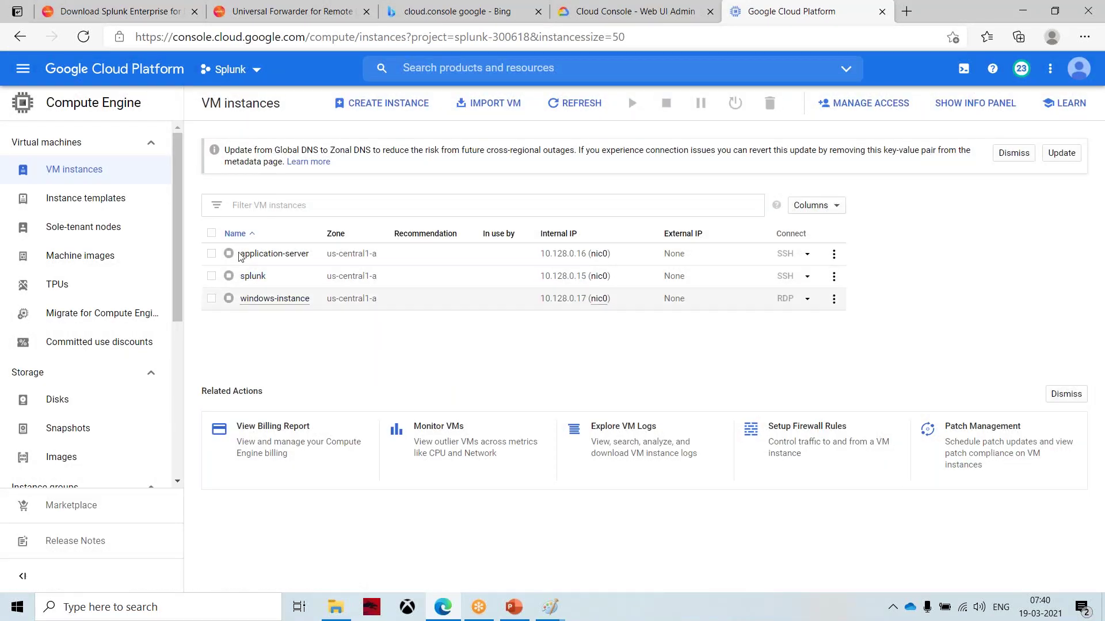
pyautogui.click(394, 104)
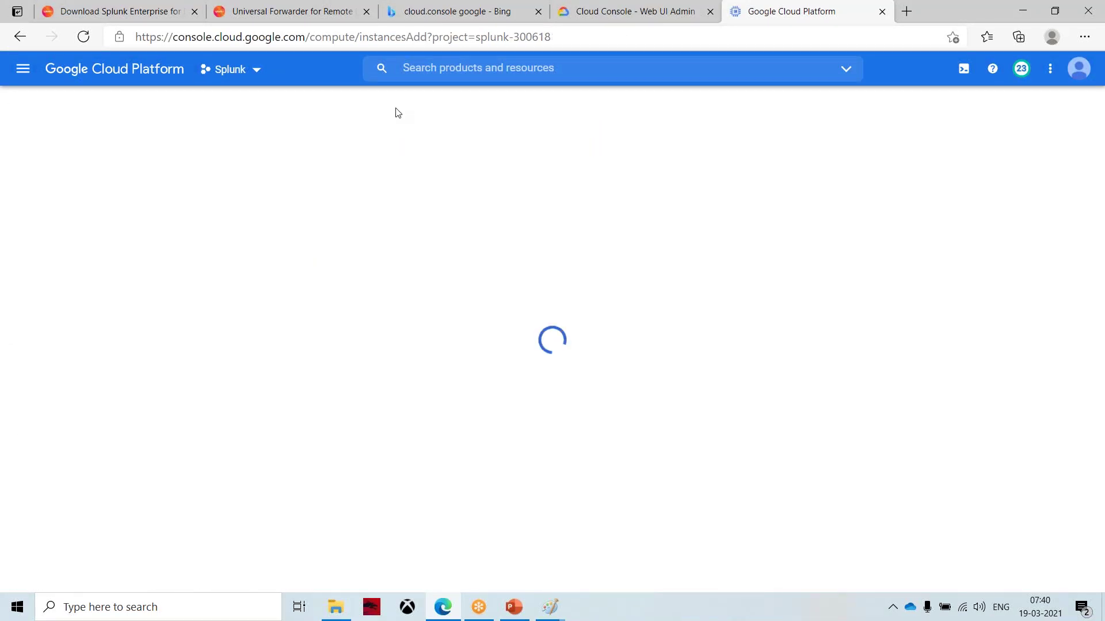
pyautogui.click(20, 37)
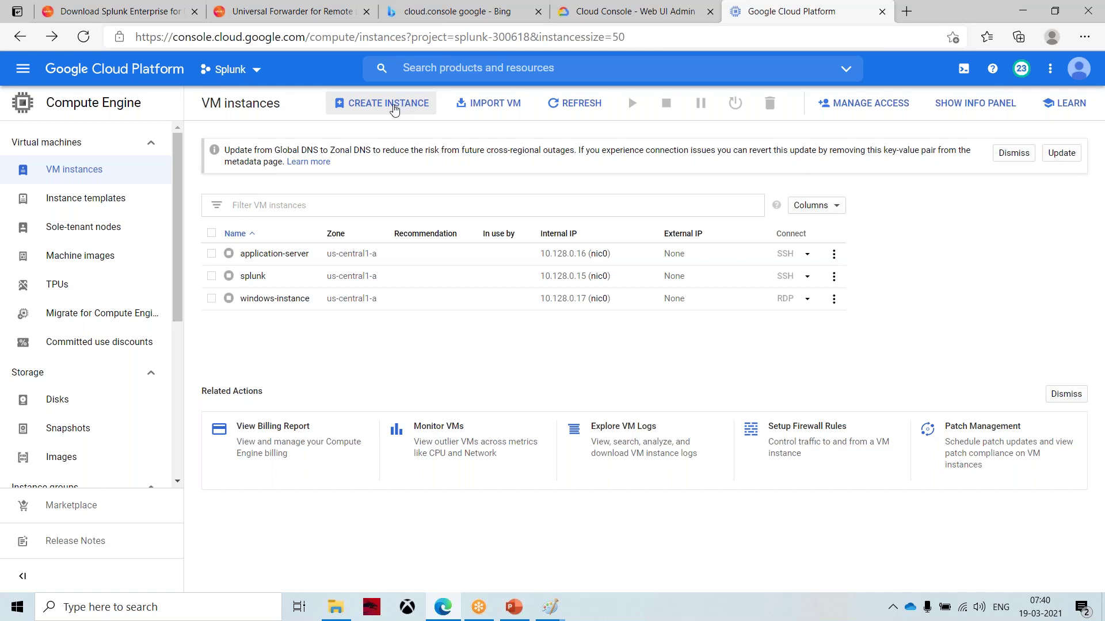
# - Start a new VM instance and replace the default name instance-1 with day-1-instance
pyautogui.click(394, 109)
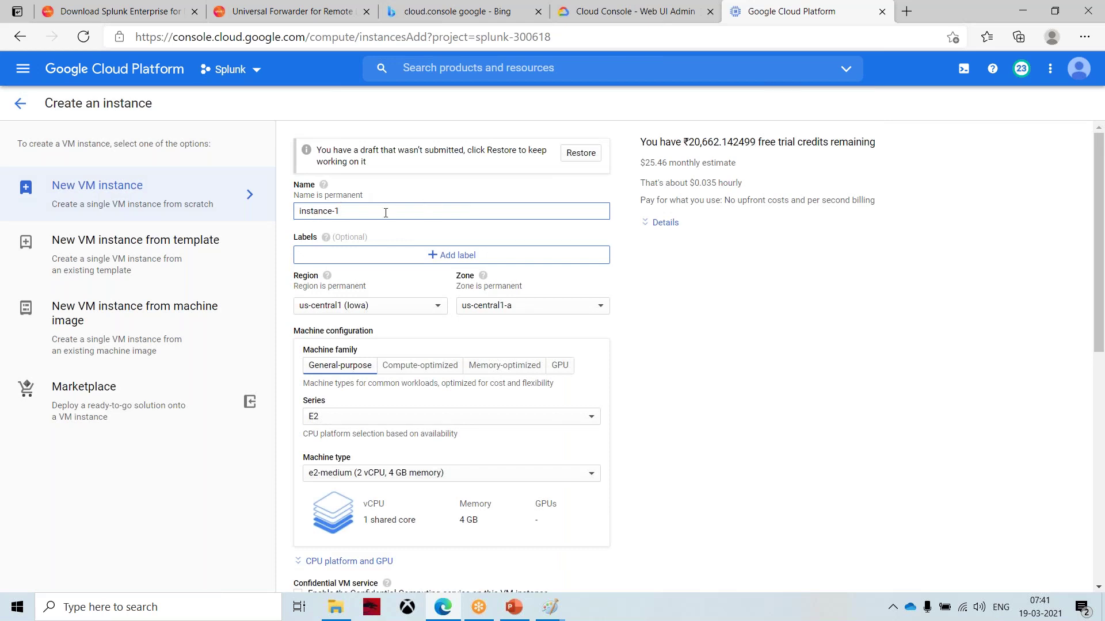
pyautogui.moveTo(299, 197)
pyautogui.mouseDown()
pyautogui.moveTo(364, 197)
pyautogui.moveTo(287, 213)
pyautogui.mouseUp()
pyautogui.press('BackSpace')
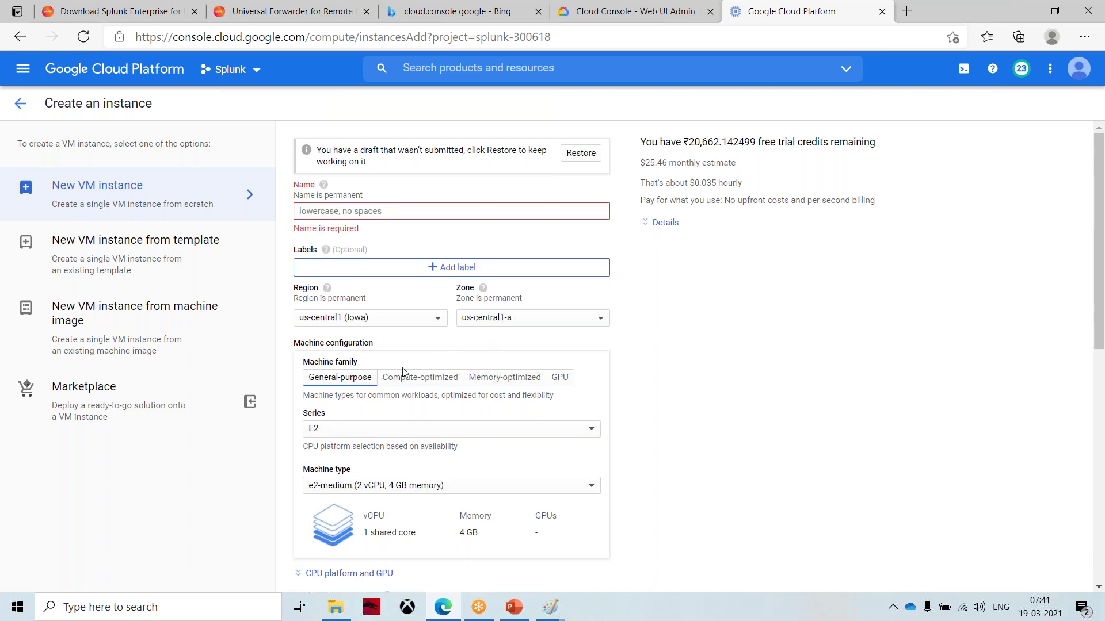
pyautogui.write('day-1')
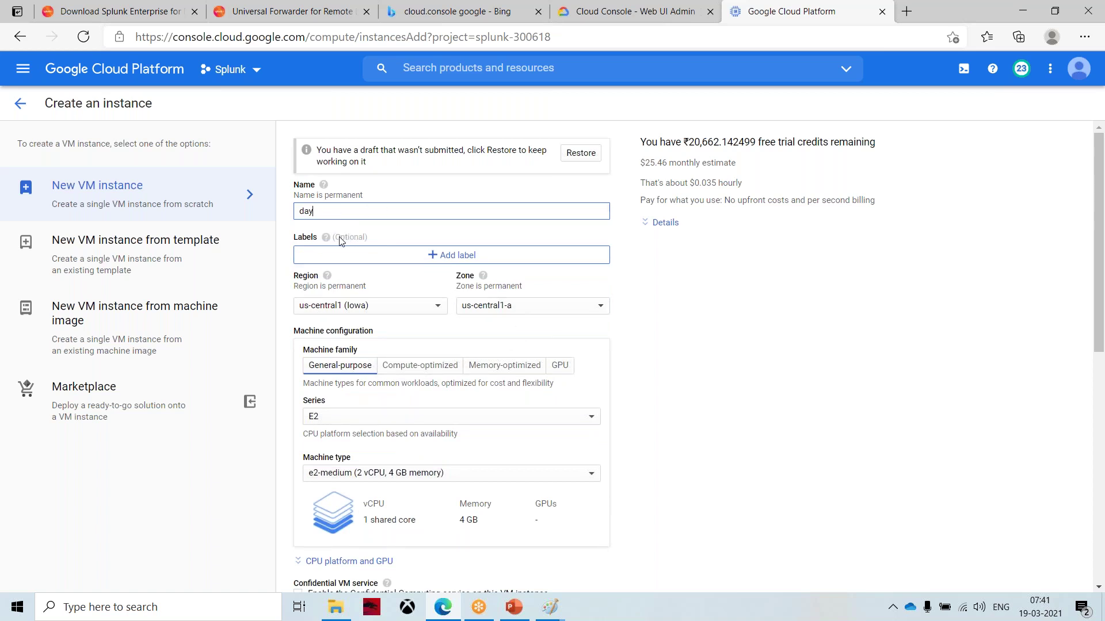
pyautogui.write('1_instance')
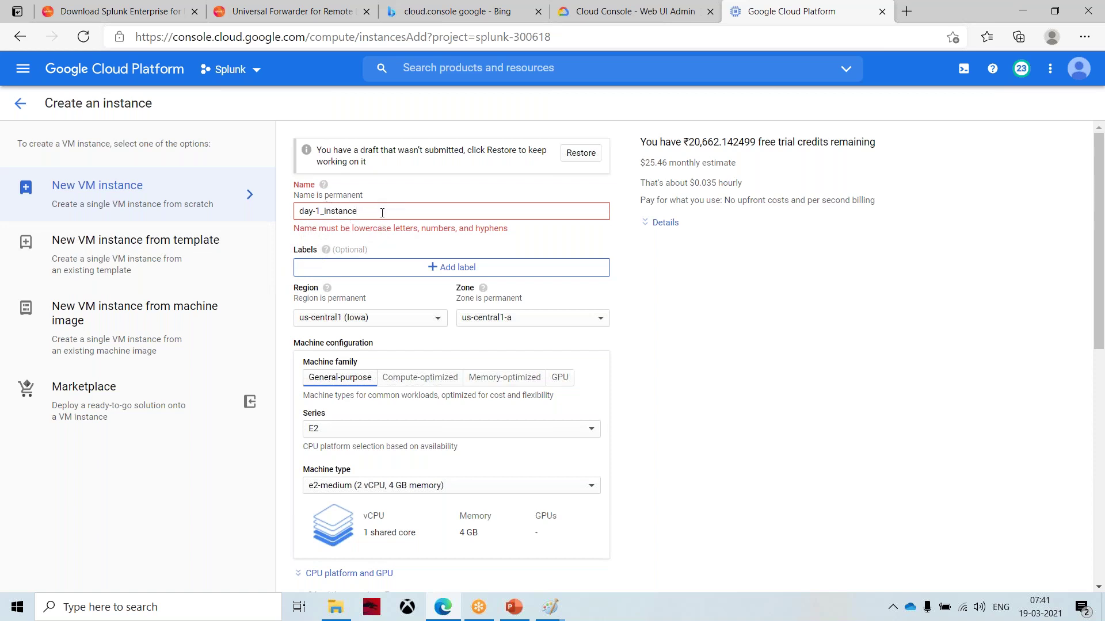
pyautogui.moveTo(382, 213); pyautogui.dragTo(305, 203)
pyautogui.write('day-1')
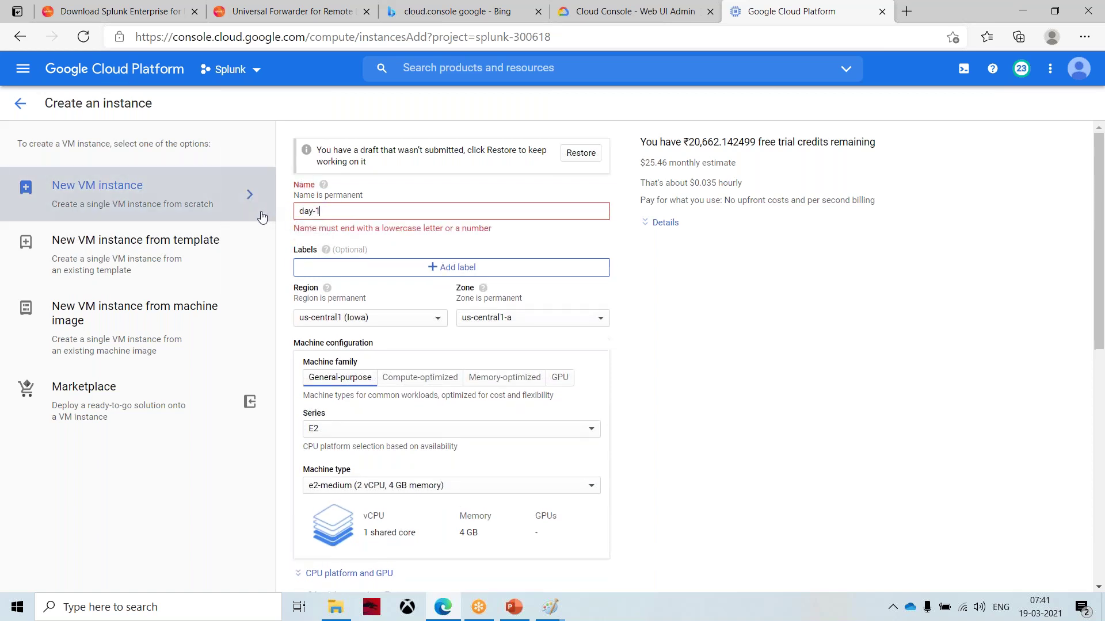
pyautogui.write('-instance')
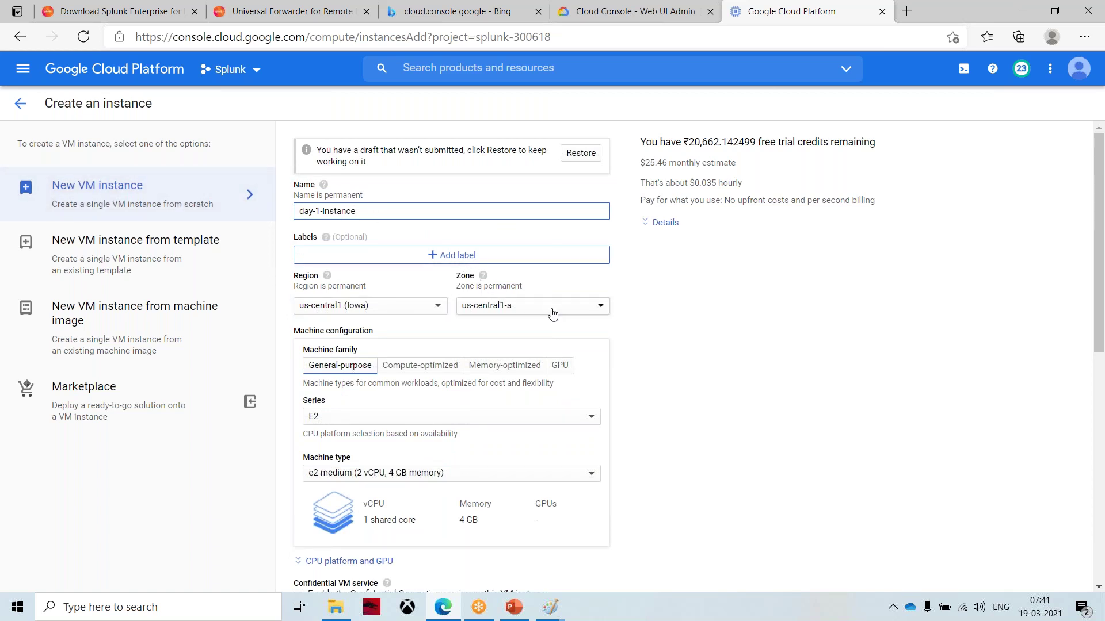
pyautogui.click(382, 307)
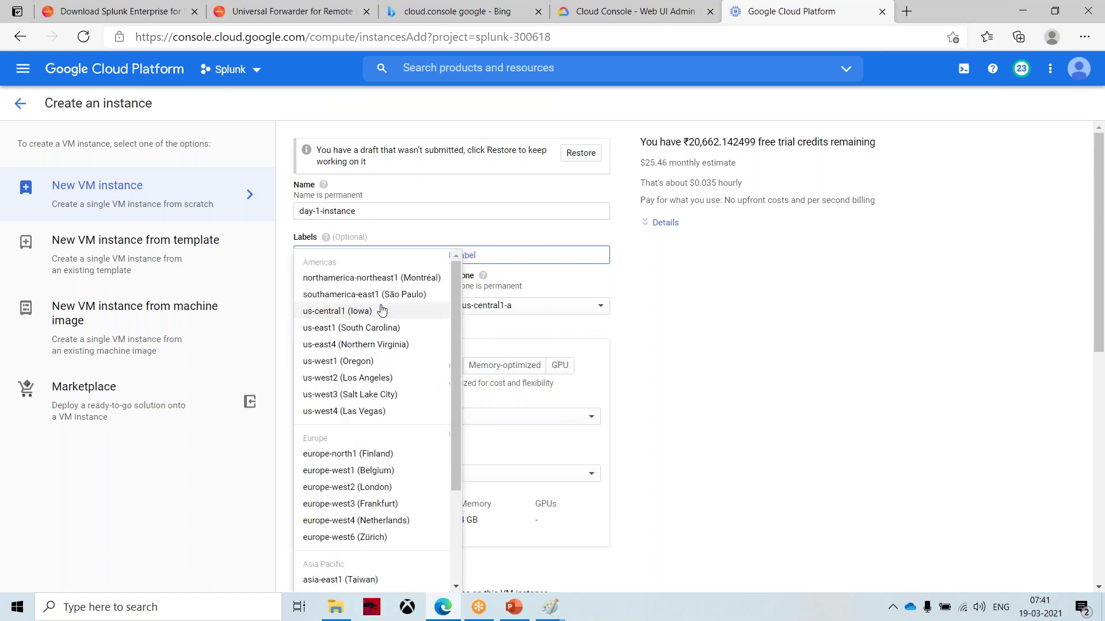
pyautogui.scroll(-10, 370, 541)
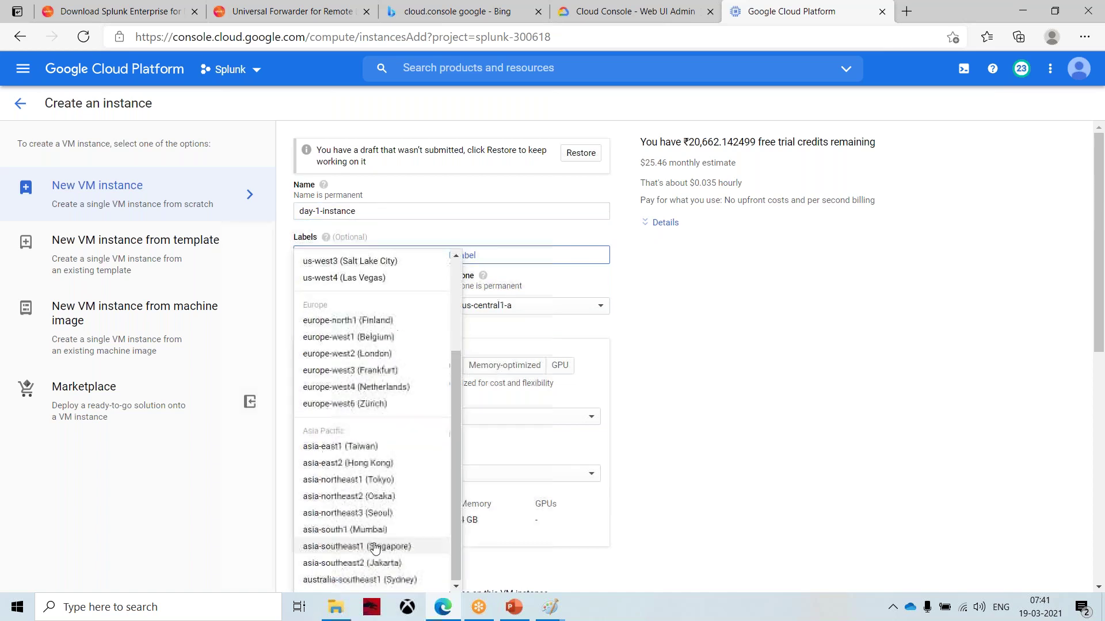
pyautogui.scroll(6, 373, 529)
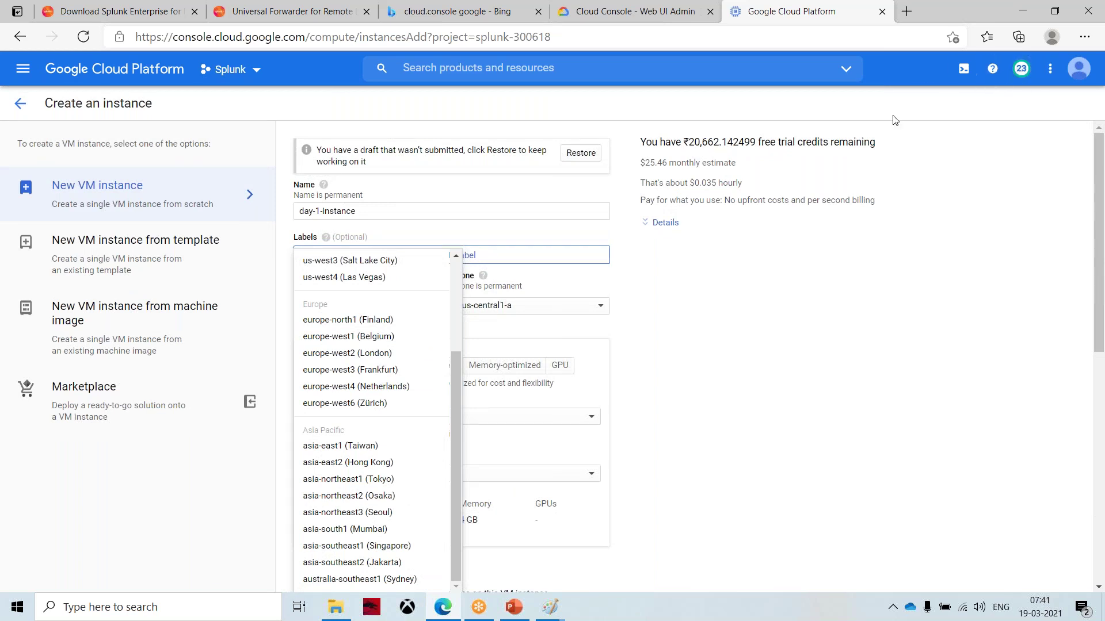
pyautogui.click(808, 299)
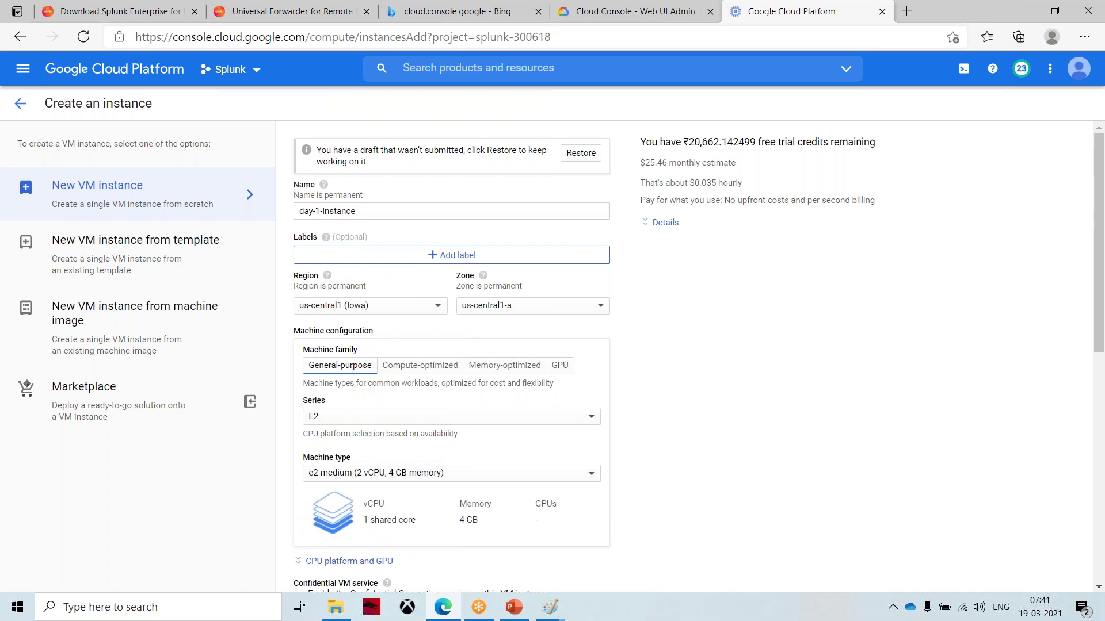
pyautogui.click(377, 306)
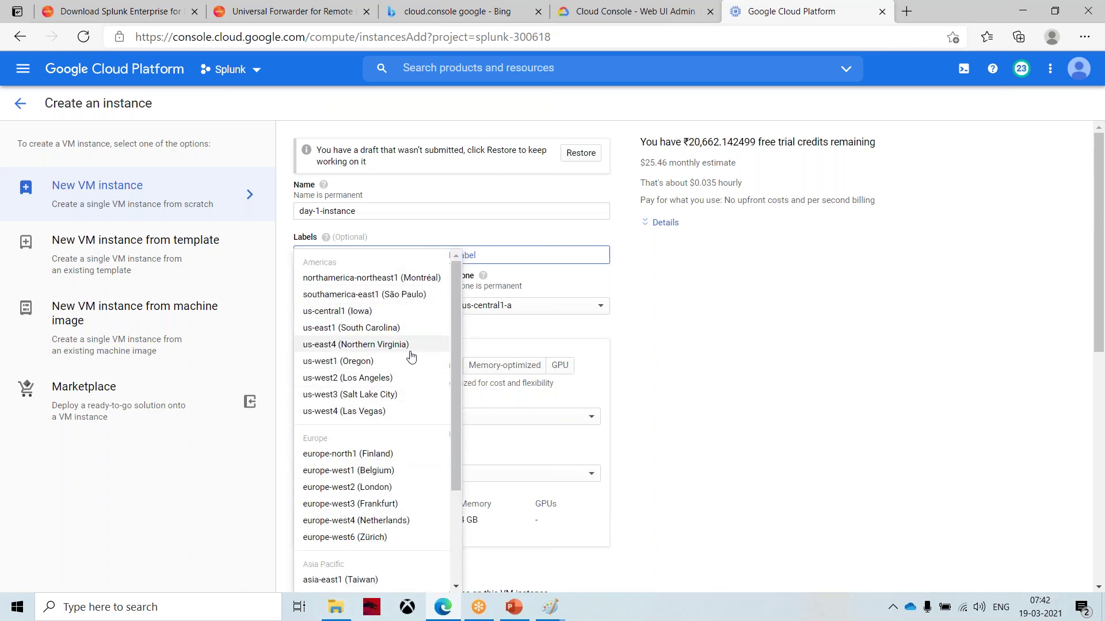
pyautogui.click(726, 345)
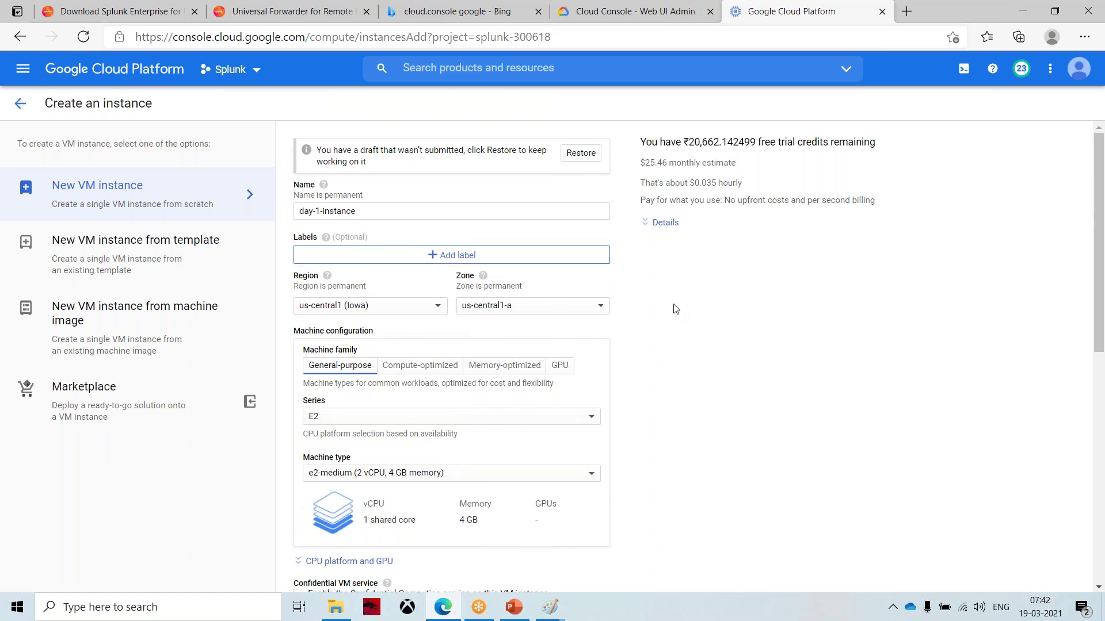
pyautogui.scroll(-2, 676, 308)
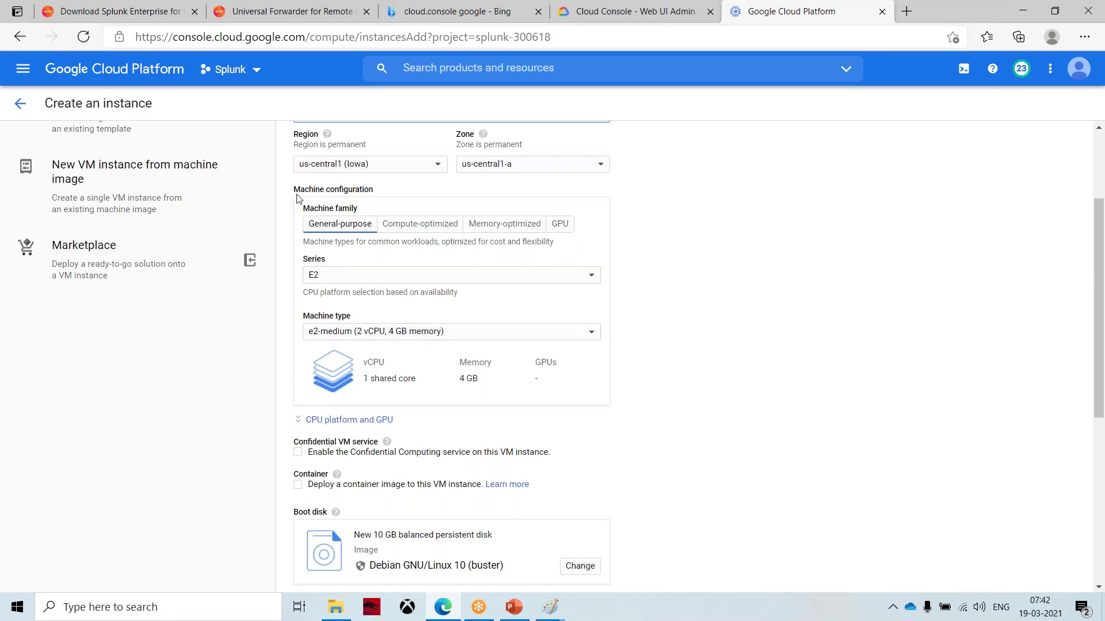
pyautogui.scroll(1, 292, 234)
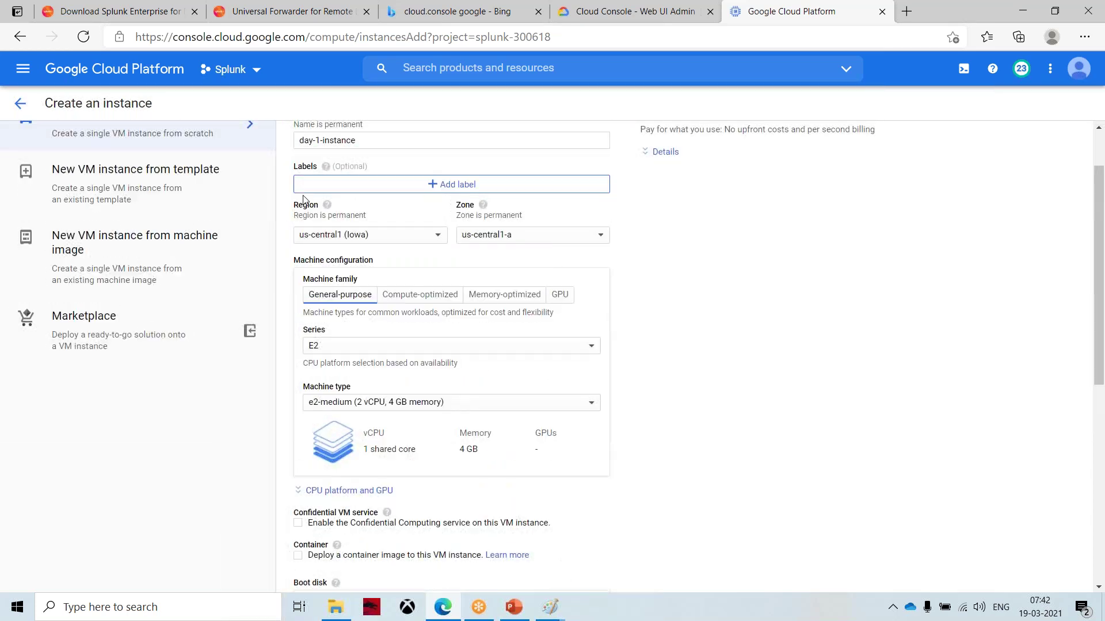
pyautogui.moveTo(285, 209); pyautogui.dragTo(328, 206)
pyautogui.moveTo(329, 206)
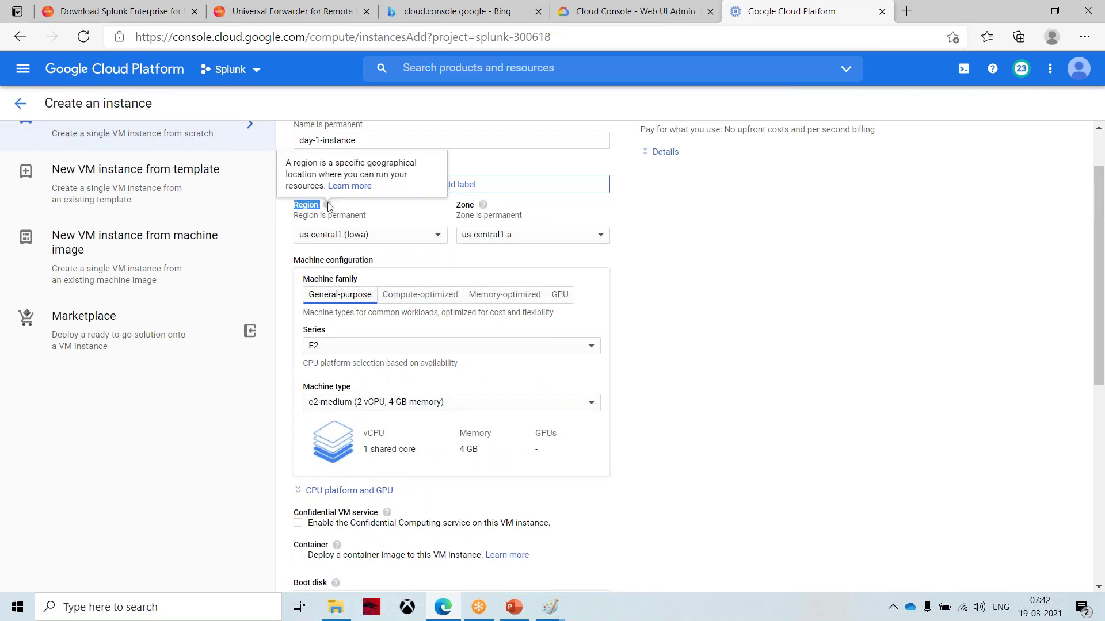
pyautogui.moveTo(301, 280); pyautogui.dragTo(361, 283)
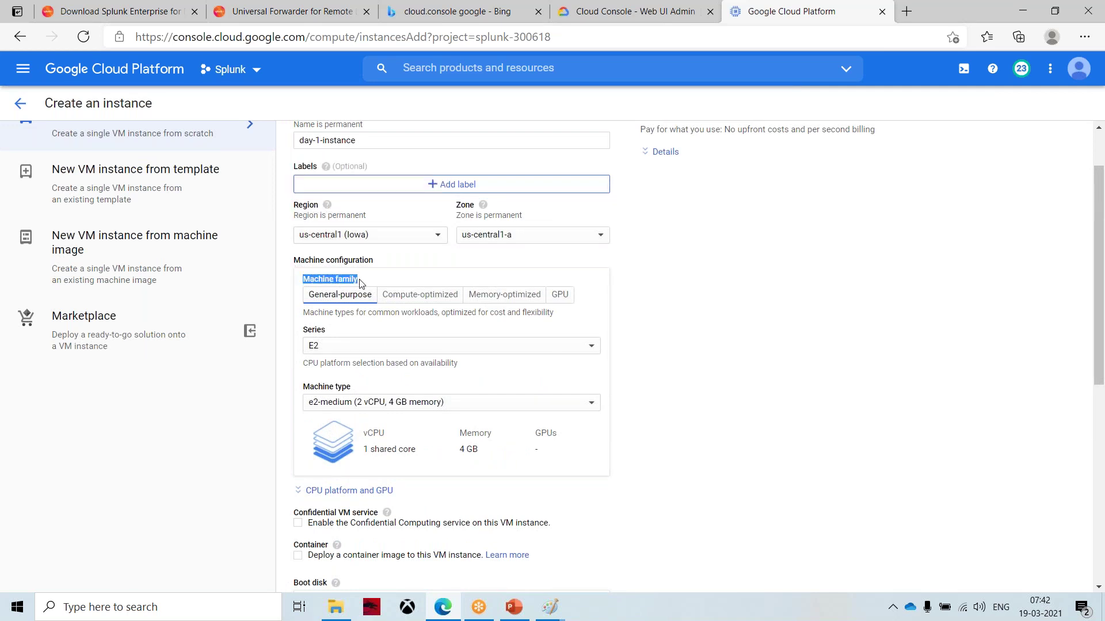
pyautogui.scroll(-1, 345, 282)
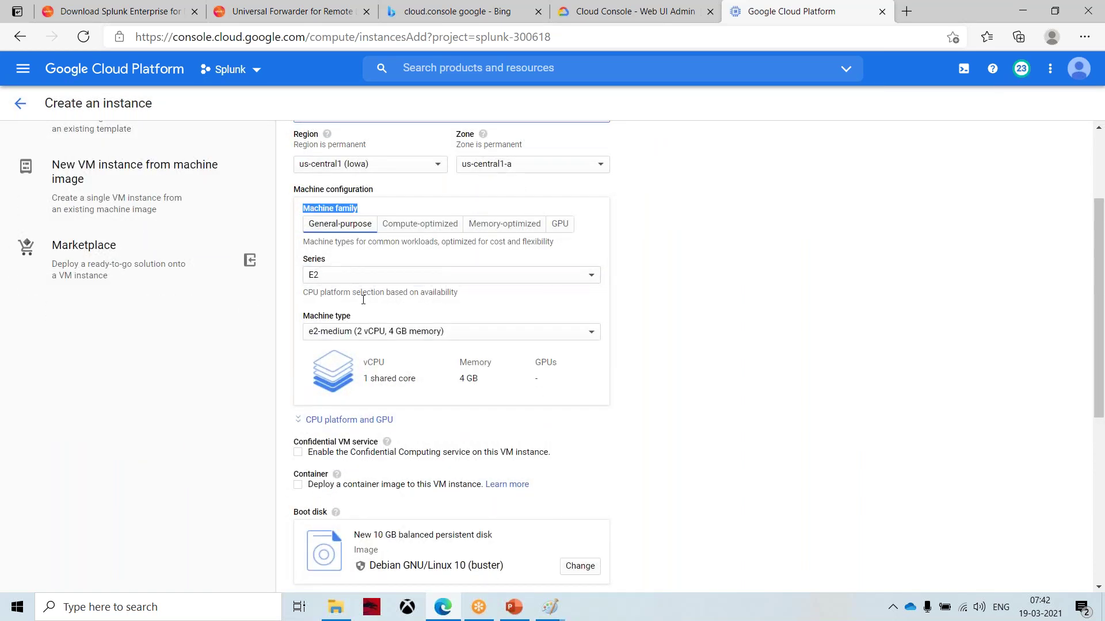
pyautogui.click(412, 334)
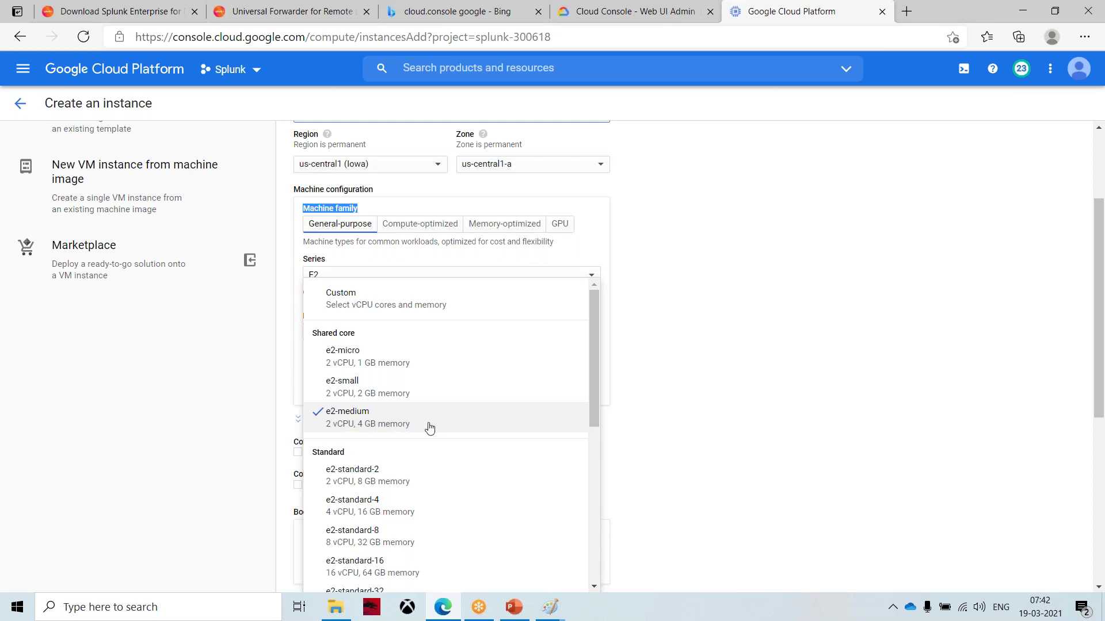
pyautogui.click(429, 428)
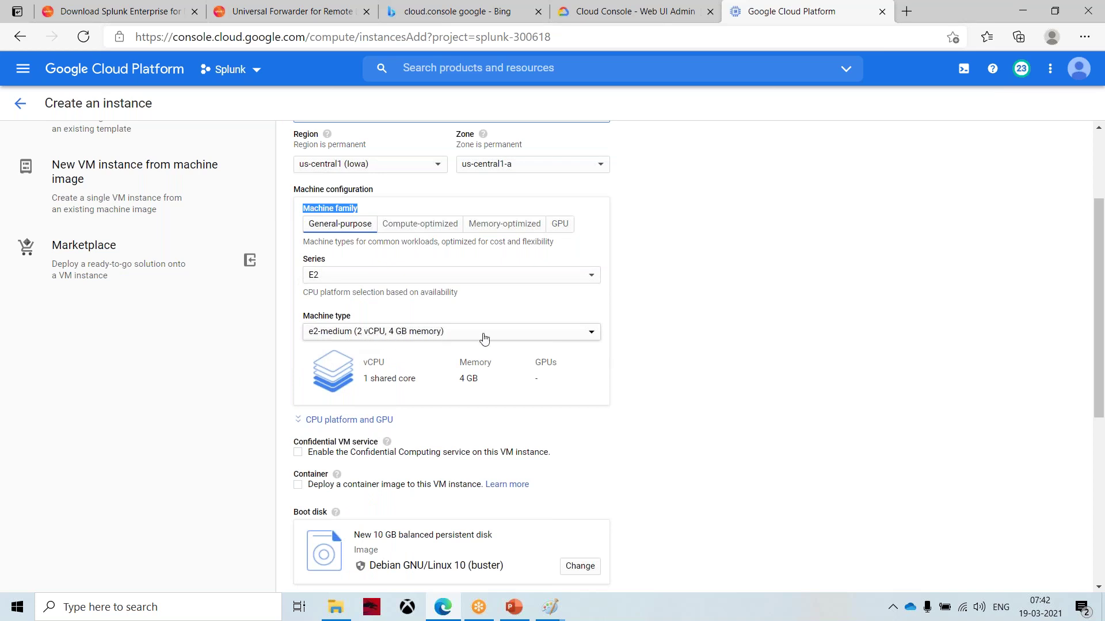
pyautogui.scroll(-4, 488, 351)
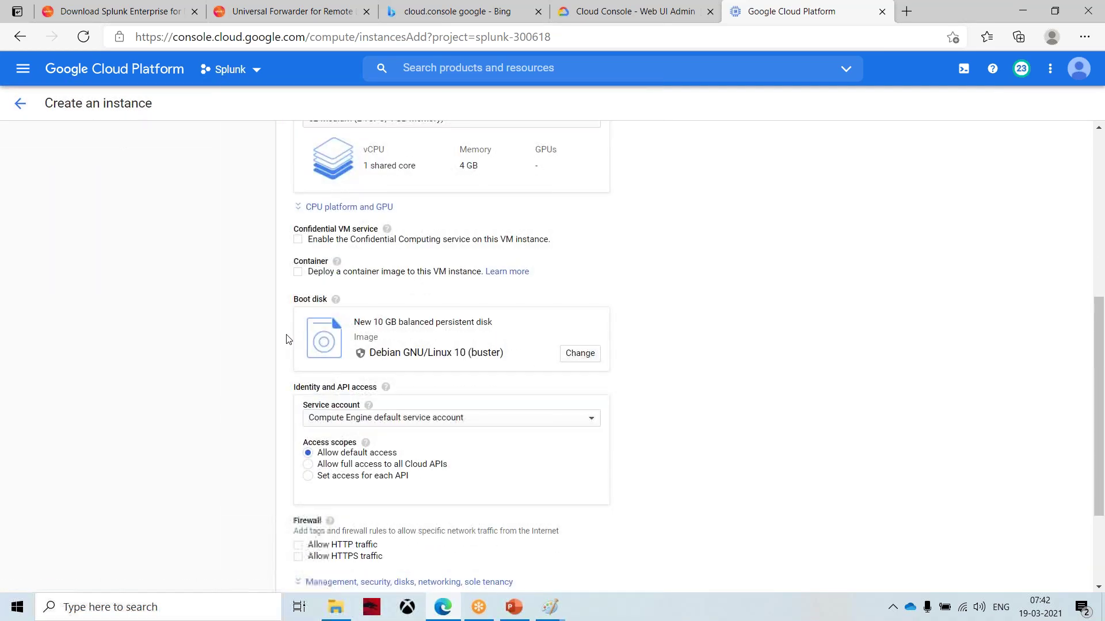
pyautogui.moveTo(266, 298); pyautogui.dragTo(324, 302)
pyautogui.click(289, 301)
pyautogui.moveTo(330, 299); pyautogui.dragTo(291, 299)
pyautogui.click(280, 330)
pyautogui.doubleClick(317, 301)
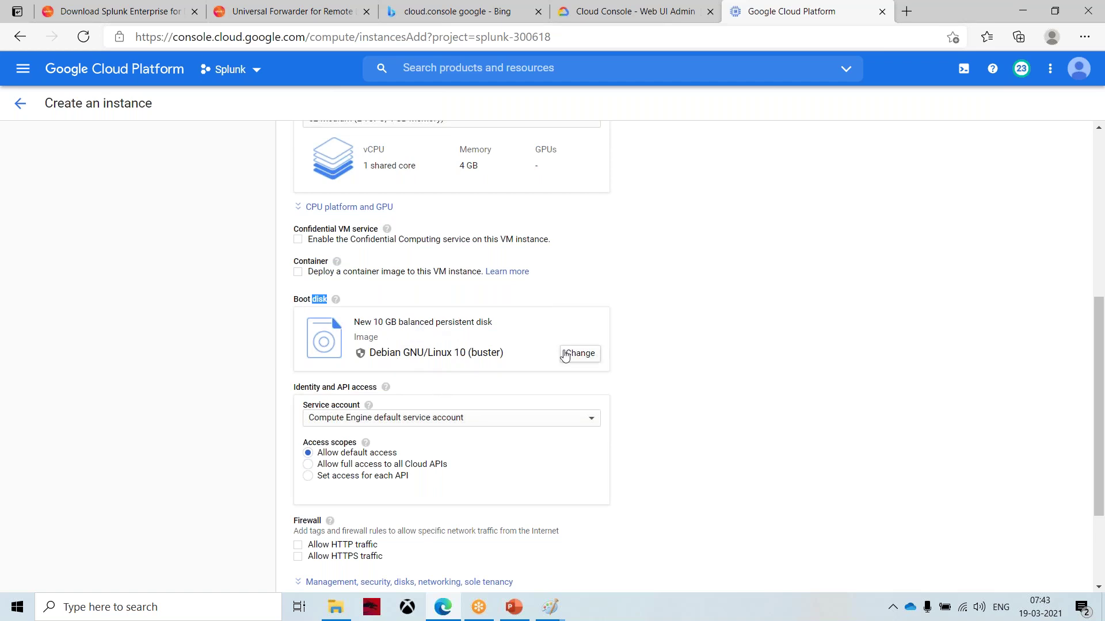
# - Pick CentOS instead of Debian as the boot disk operating system
pyautogui.click(586, 357)
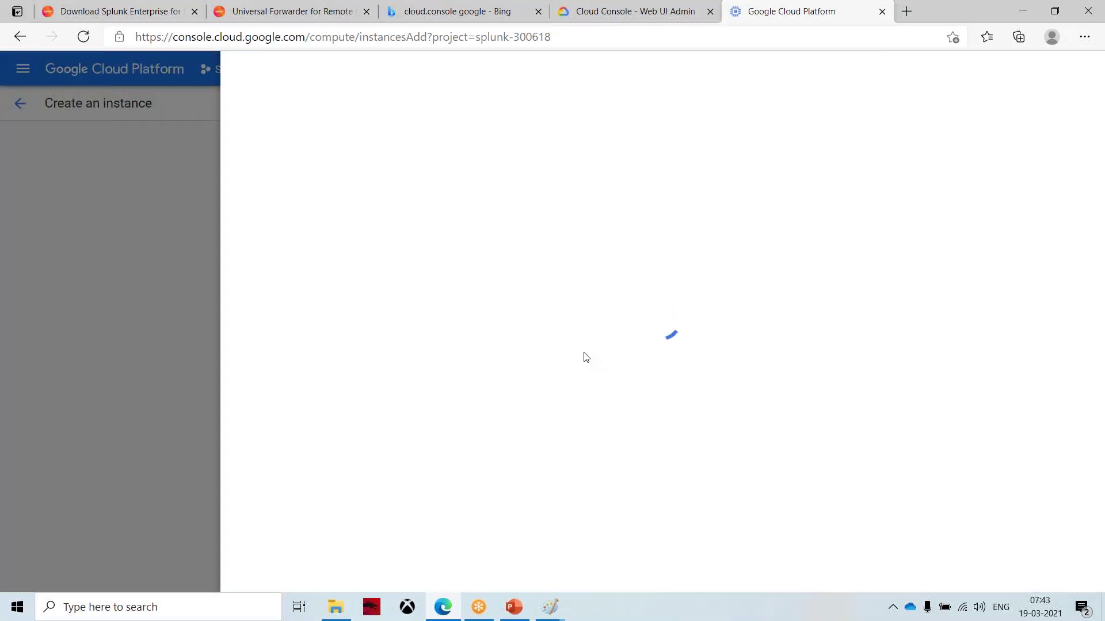
pyautogui.click(337, 158)
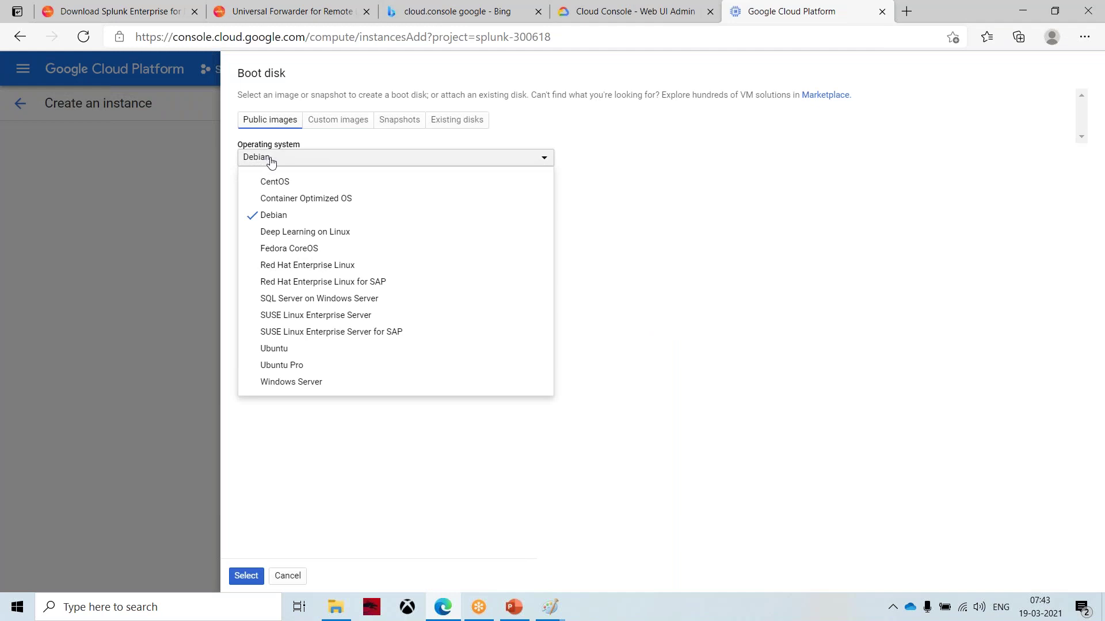
pyautogui.click(788, 271)
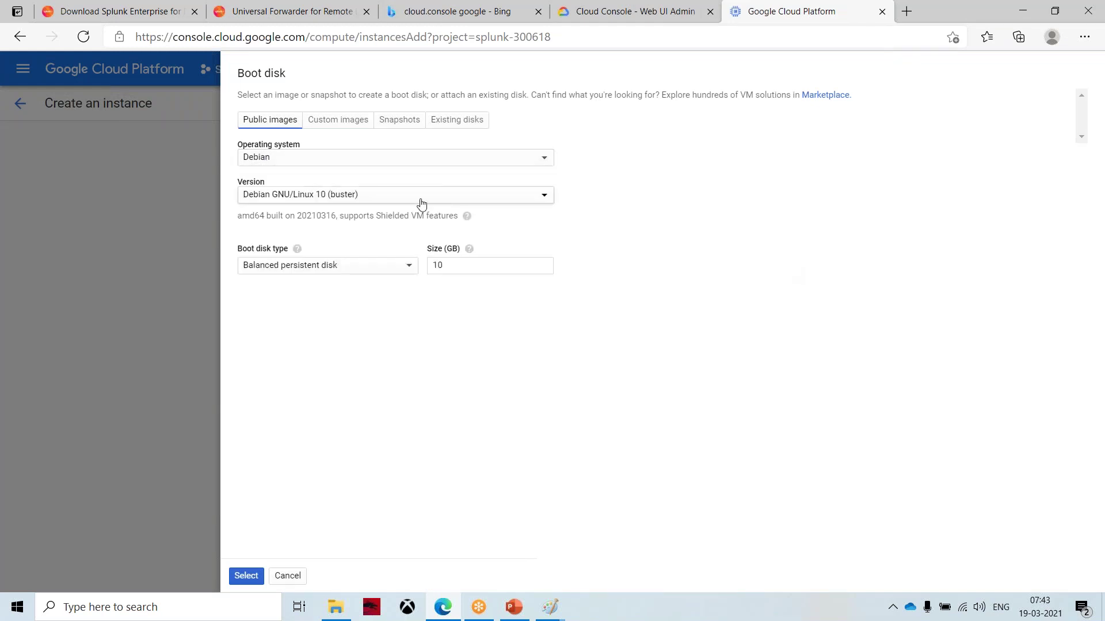
pyautogui.click(276, 161)
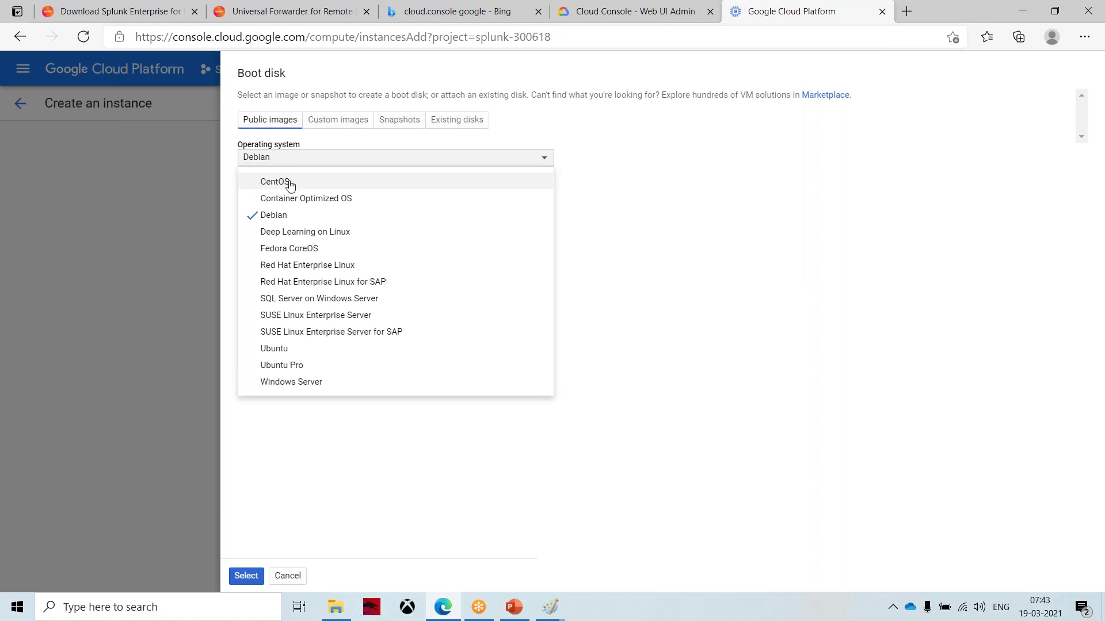
pyautogui.click(289, 183)
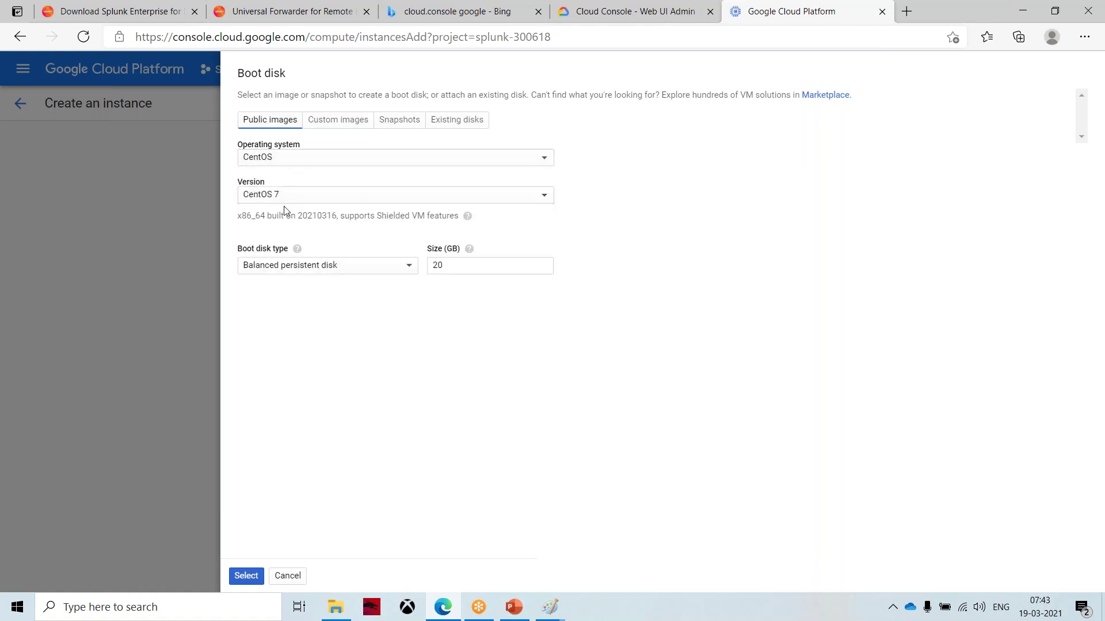
# - Keep the 20 GB disk size and confirm the CentOS 7 boot disk
pyautogui.doubleClick(440, 266)
pyautogui.click(464, 281)
pyautogui.moveTo(505, 271); pyautogui.dragTo(395, 266)
pyautogui.click(514, 266)
pyautogui.moveTo(490, 270); pyautogui.dragTo(430, 270)
pyautogui.click(495, 262)
pyautogui.hotkey('ctrl', 'a')
pyautogui.click(247, 576)
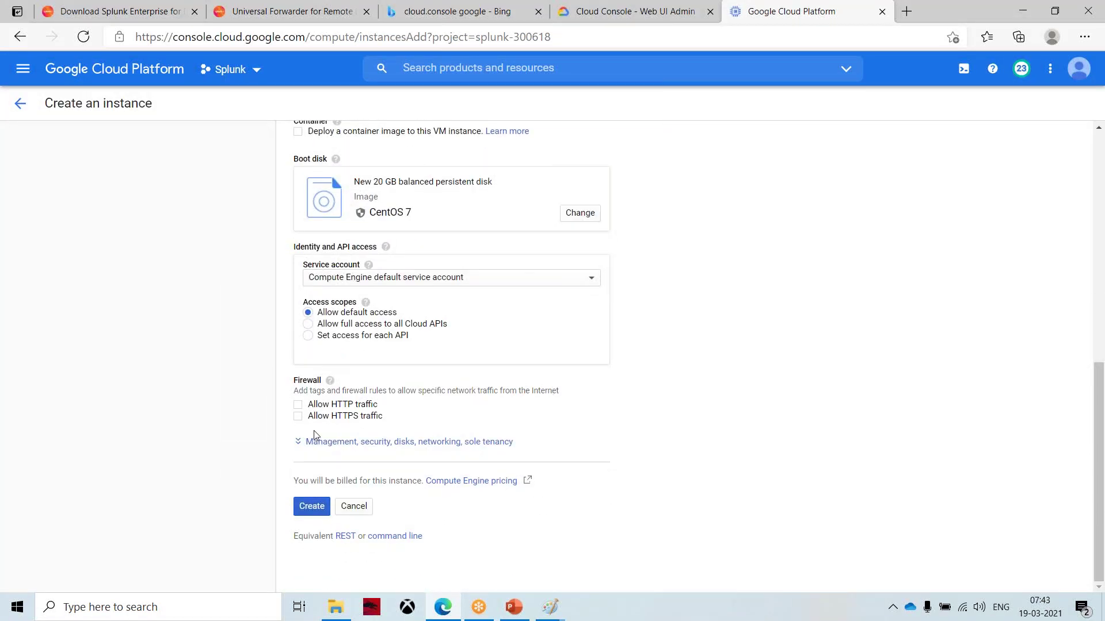
# - Enable both HTTP and HTTPS firewall traffic, then create day-1-instance
pyautogui.click(298, 404)
pyautogui.click(298, 416)
pyautogui.moveTo(398, 419); pyautogui.dragTo(299, 412)
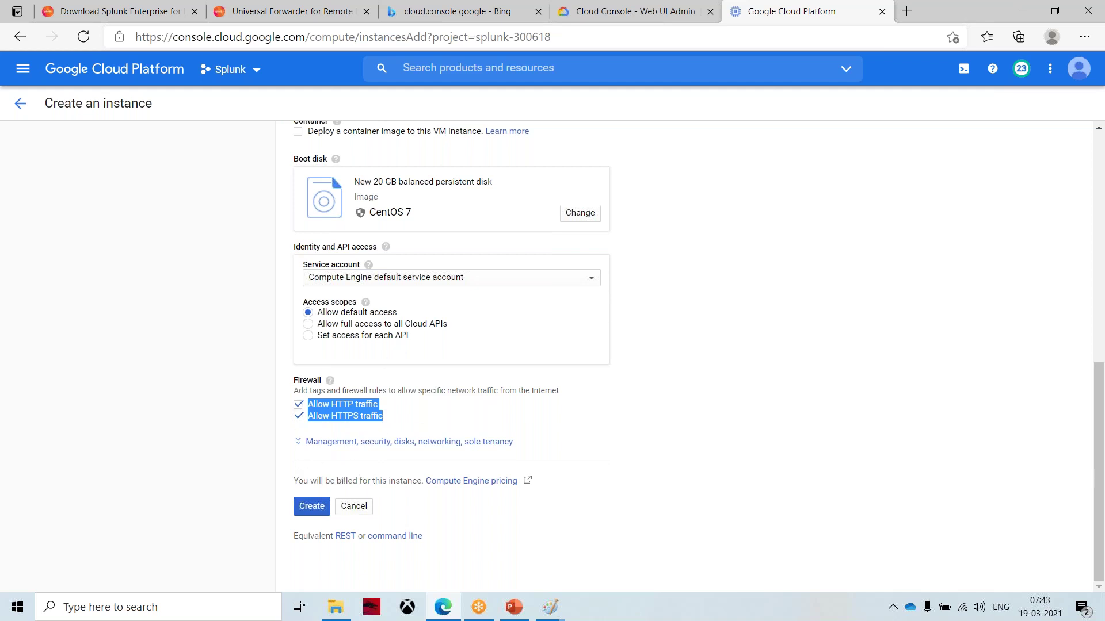
pyautogui.click(305, 509)
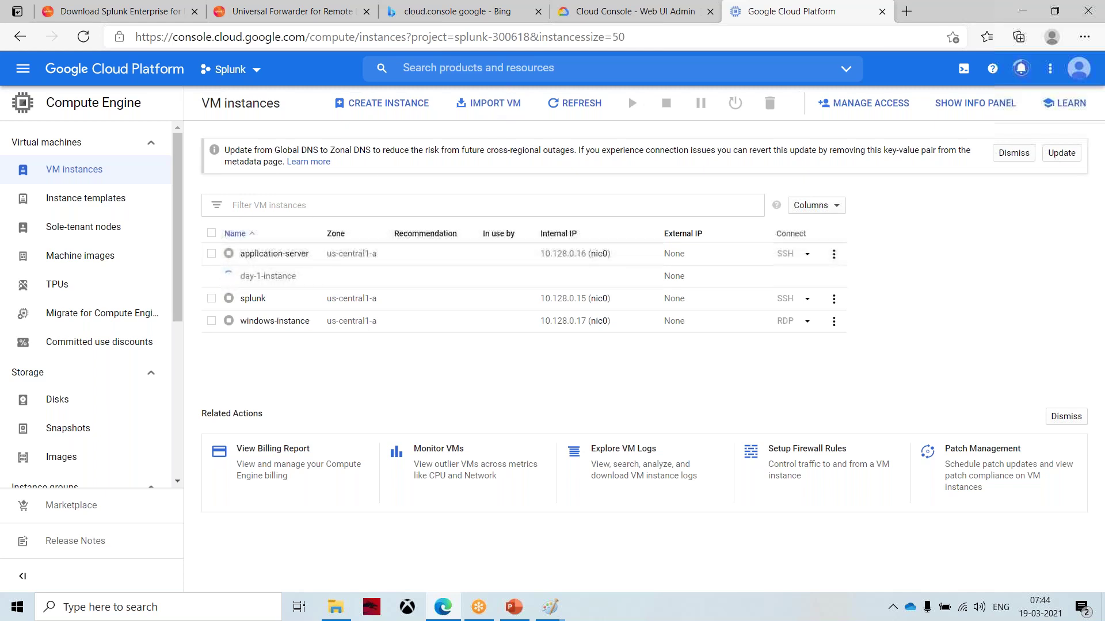
# - Refresh the VM instances list and launch an SSH session on day-1-instance
pyautogui.click(563, 103)
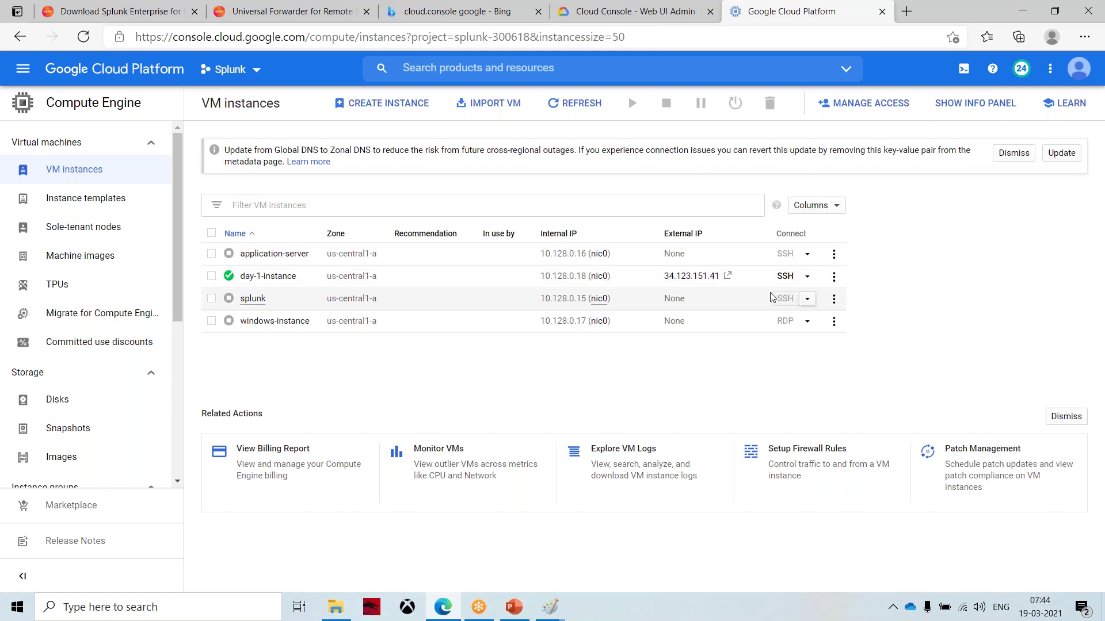
pyautogui.click(784, 278)
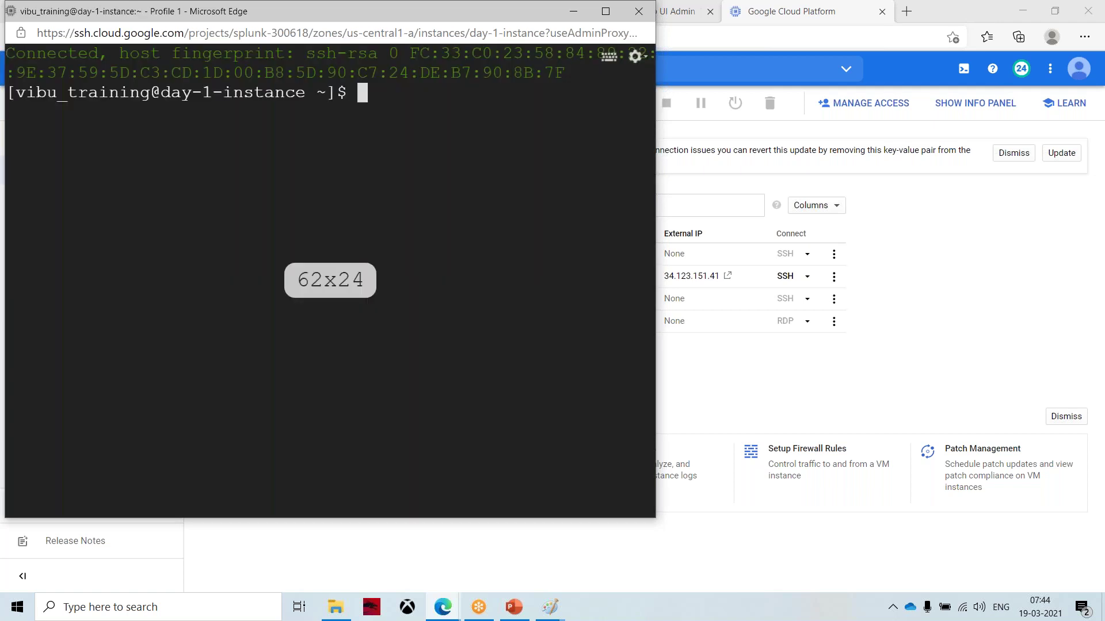
# - Become root with sudo -i and clear the terminal with Ctrl+L
pyautogui.press('Return')
pyautogui.press('Return')
pyautogui.press('Return')
pyautogui.press('Return')
pyautogui.press('Return')
pyautogui.press('Return')
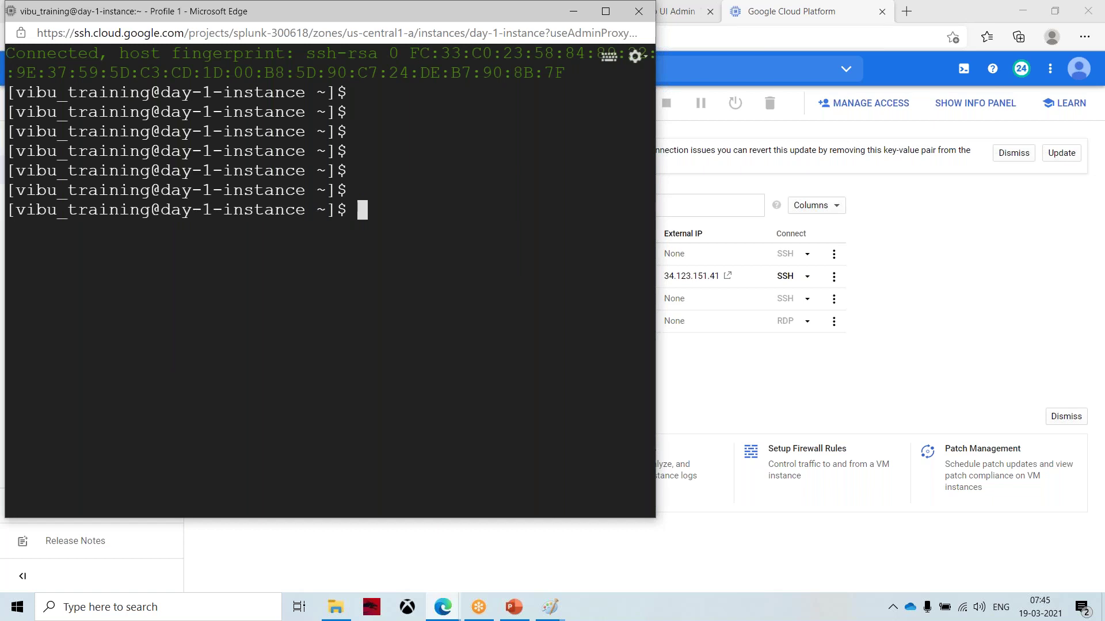
pyautogui.write('sudo -i')
pyautogui.press('Return')
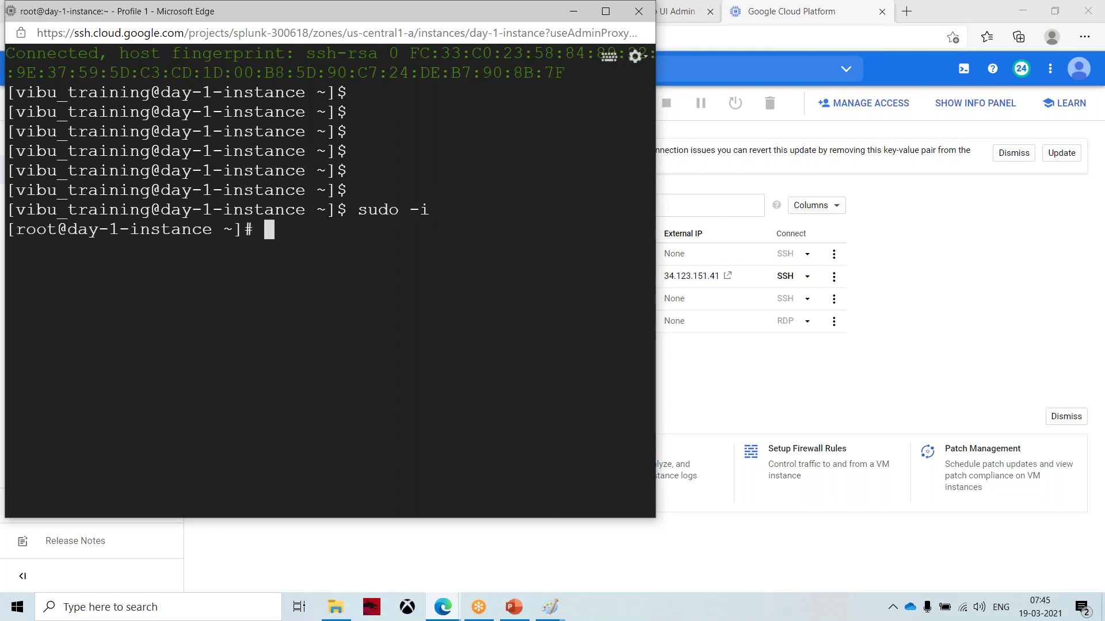
pyautogui.moveTo(221, 232); pyautogui.dragTo(253, 232)
pyautogui.hotkey('ctrl', 'l')
pyautogui.press('Return')
pyautogui.press('Return')
pyautogui.press('Return')
pyautogui.press('Return')
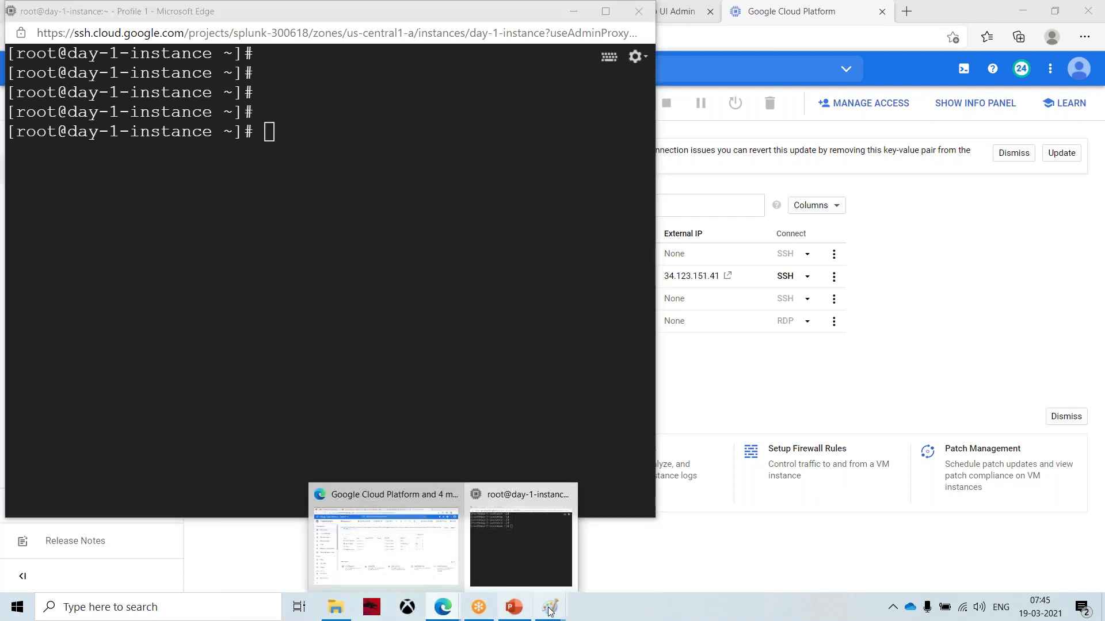
pyautogui.click(550, 607)
pyautogui.click(527, 581)
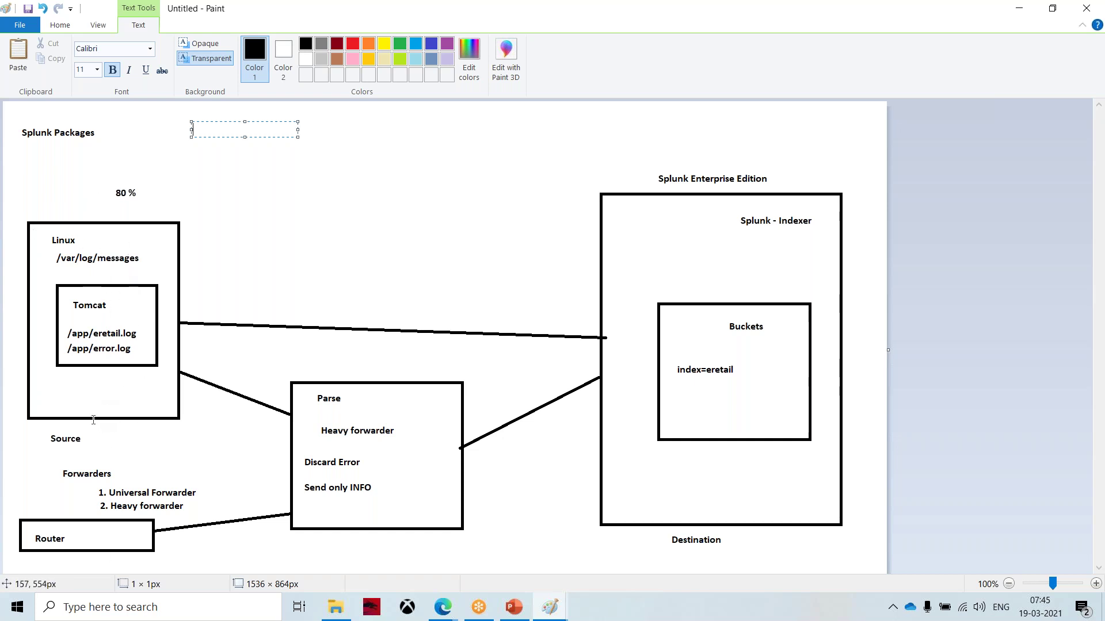
pyautogui.rightClick(422, 9)
pyautogui.click(460, 58)
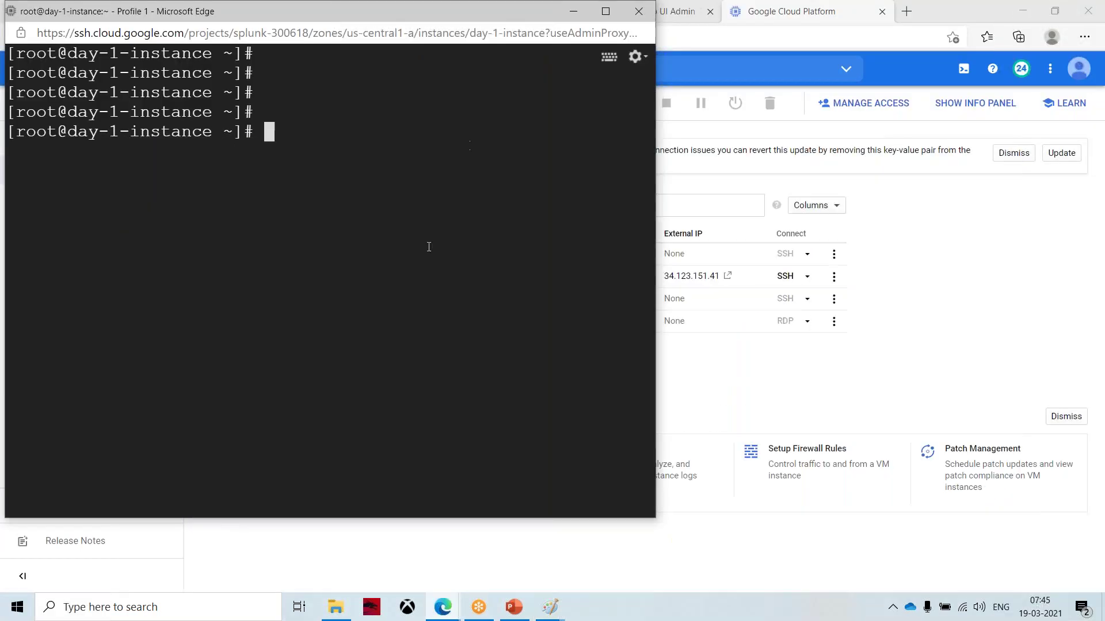
pyautogui.moveTo(336, 615)
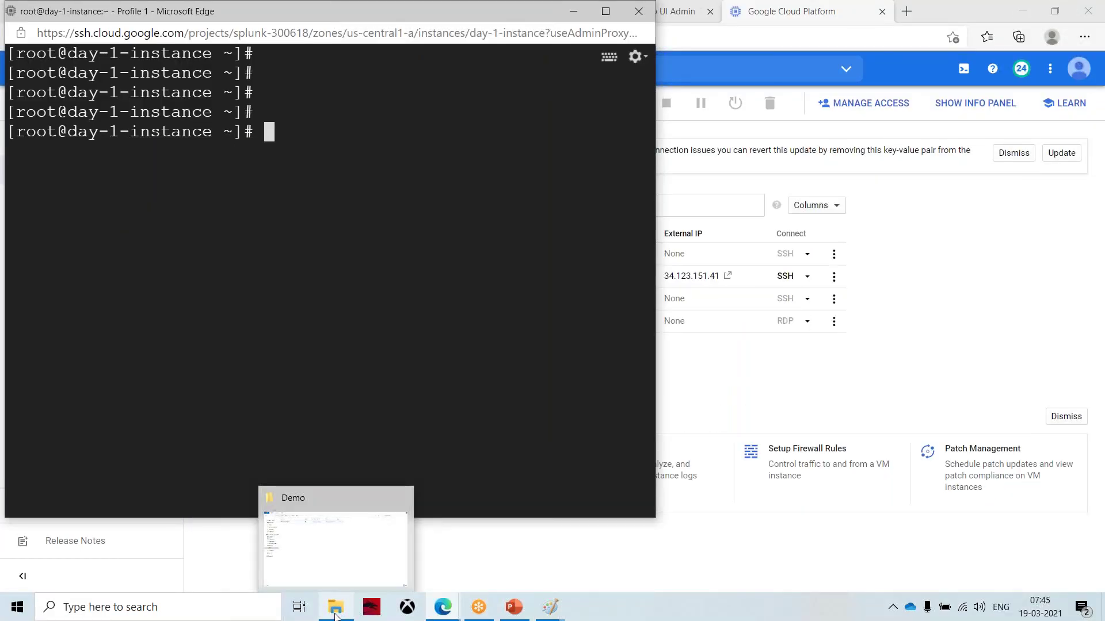
pyautogui.moveTo(337, 586)
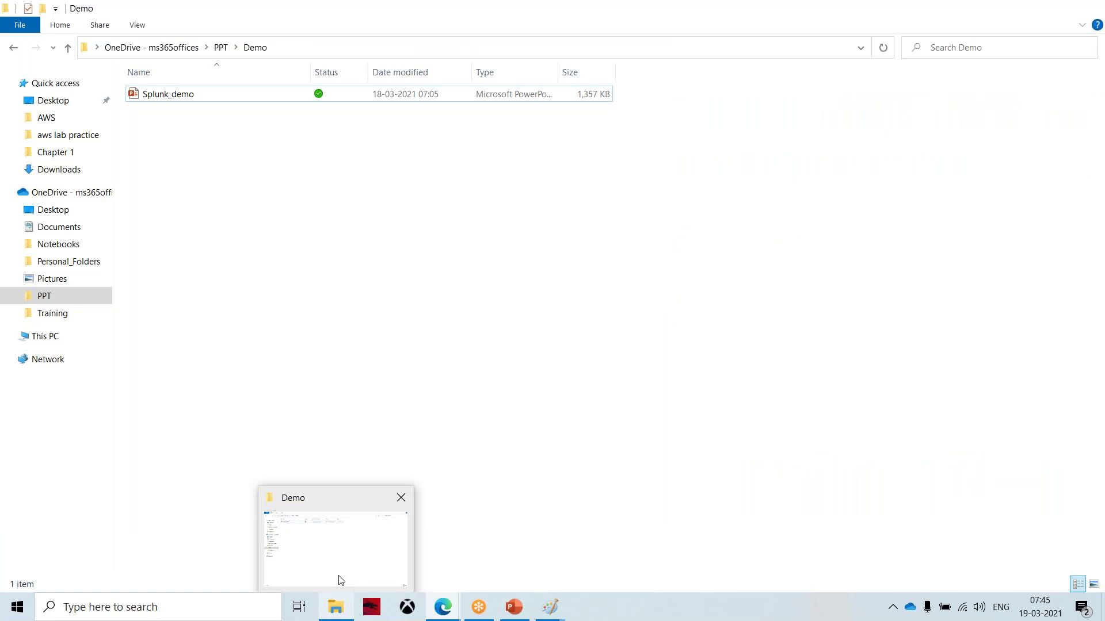
# - Open the Linux commands Word document from the Day1 folder
pyautogui.click(341, 577)
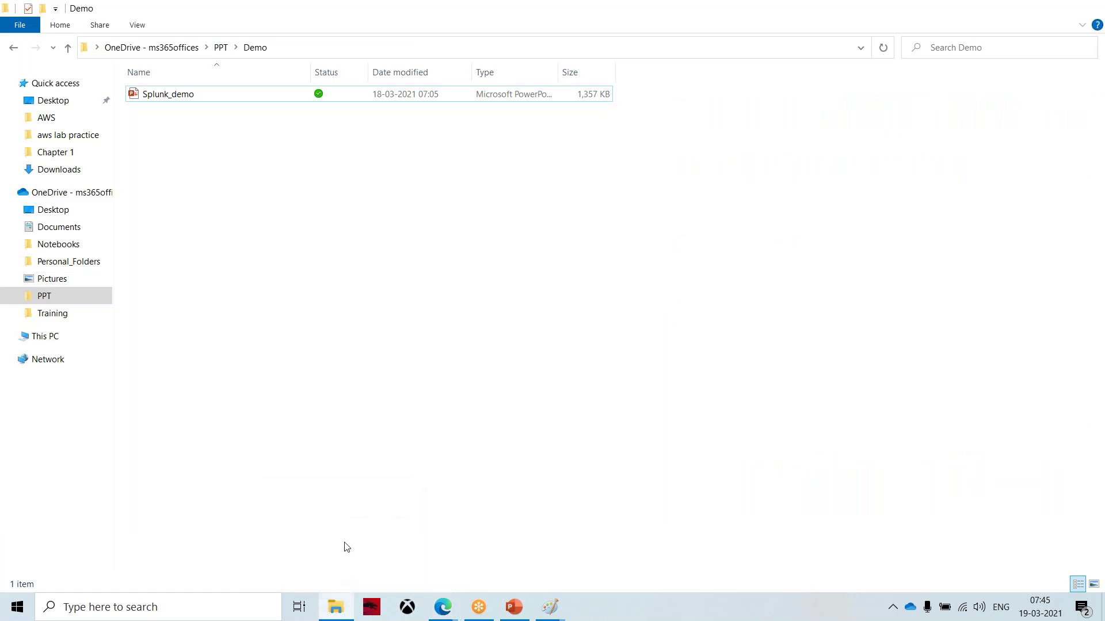
pyautogui.click(225, 51)
pyautogui.doubleClick(177, 95)
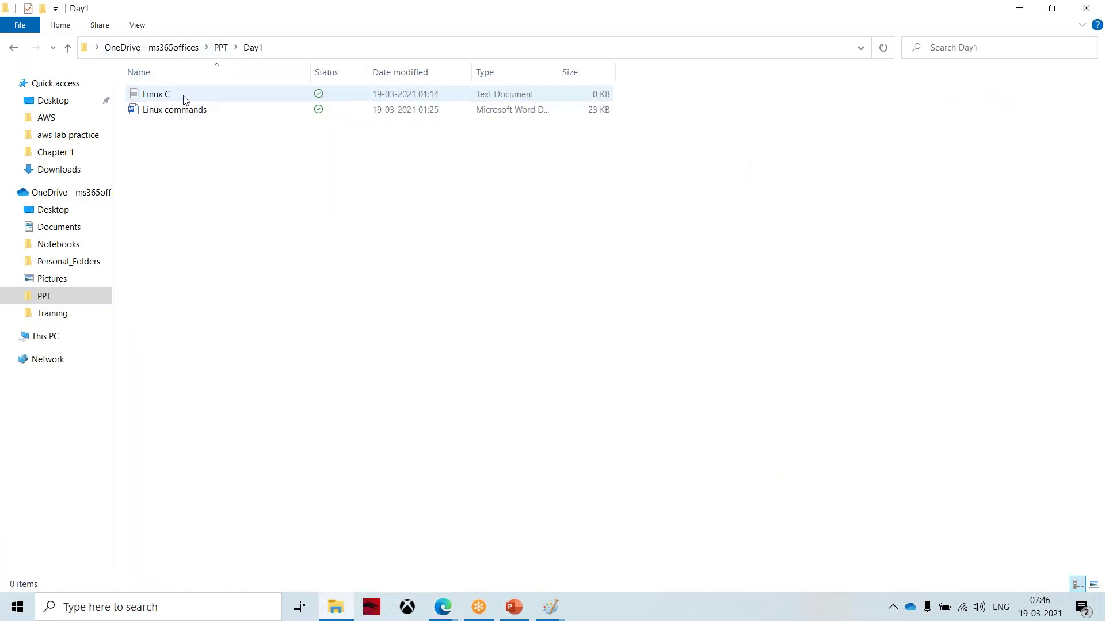
pyautogui.click(194, 111)
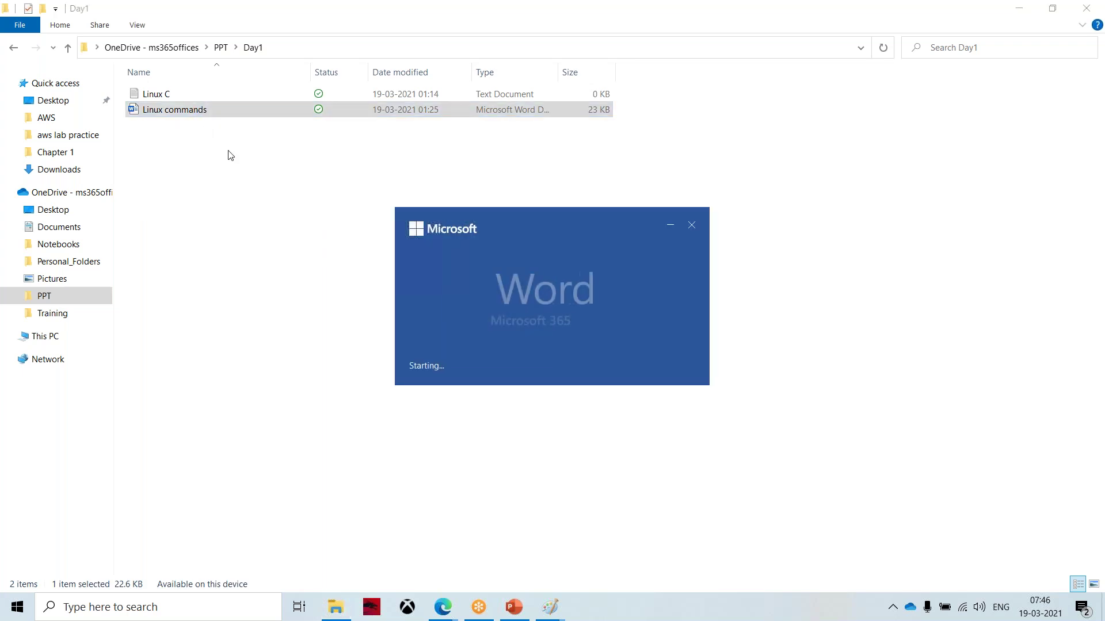
# - Read through the document's command sections down to the yum commands
pyautogui.scroll(-3, 398, 310)
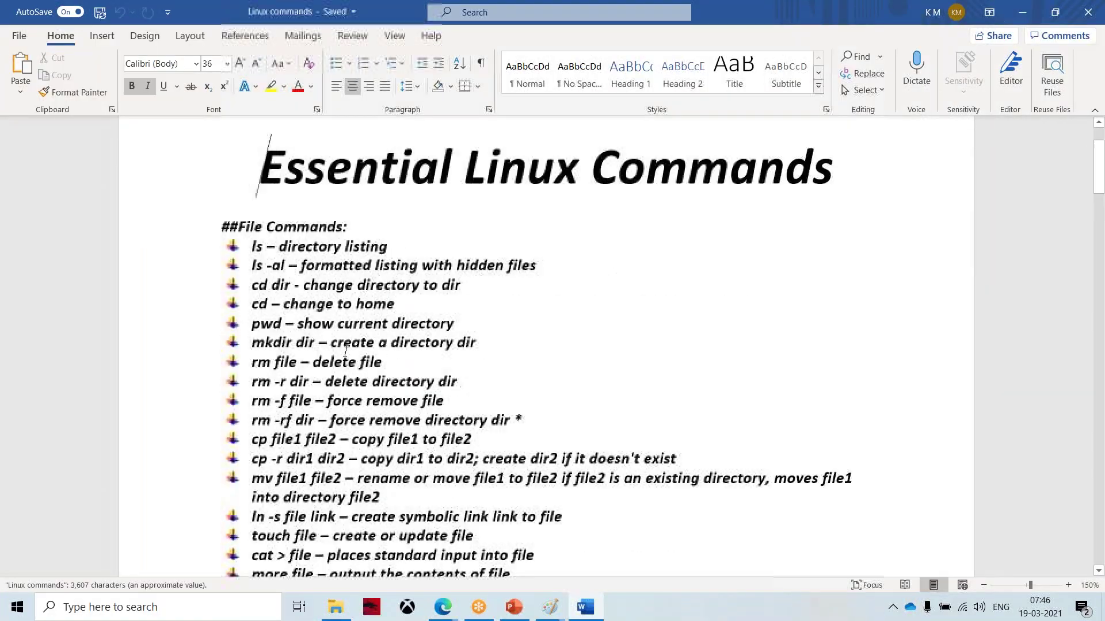
pyautogui.scroll(-6, 332, 361)
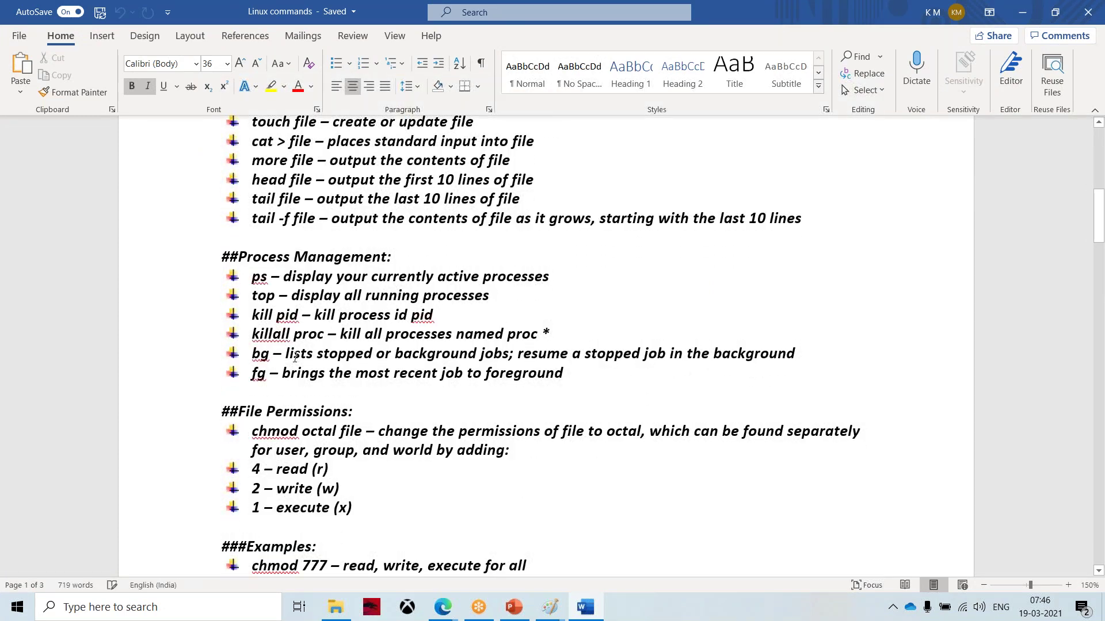
pyautogui.scroll(-1, 295, 357)
pyautogui.scroll(10, 305, 348)
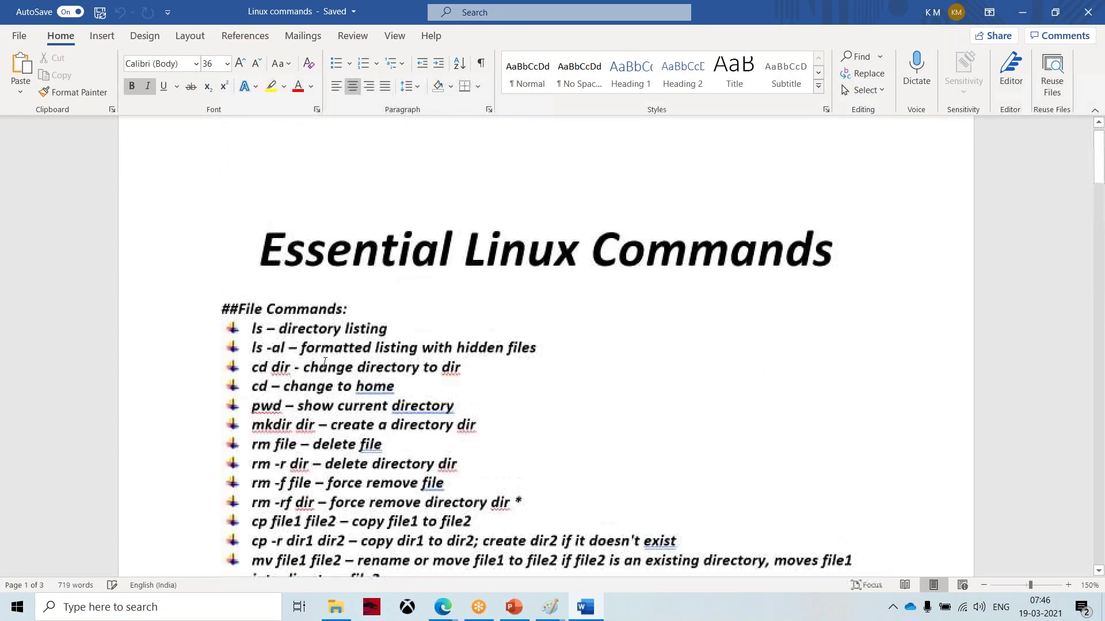
pyautogui.scroll(-2, 309, 344)
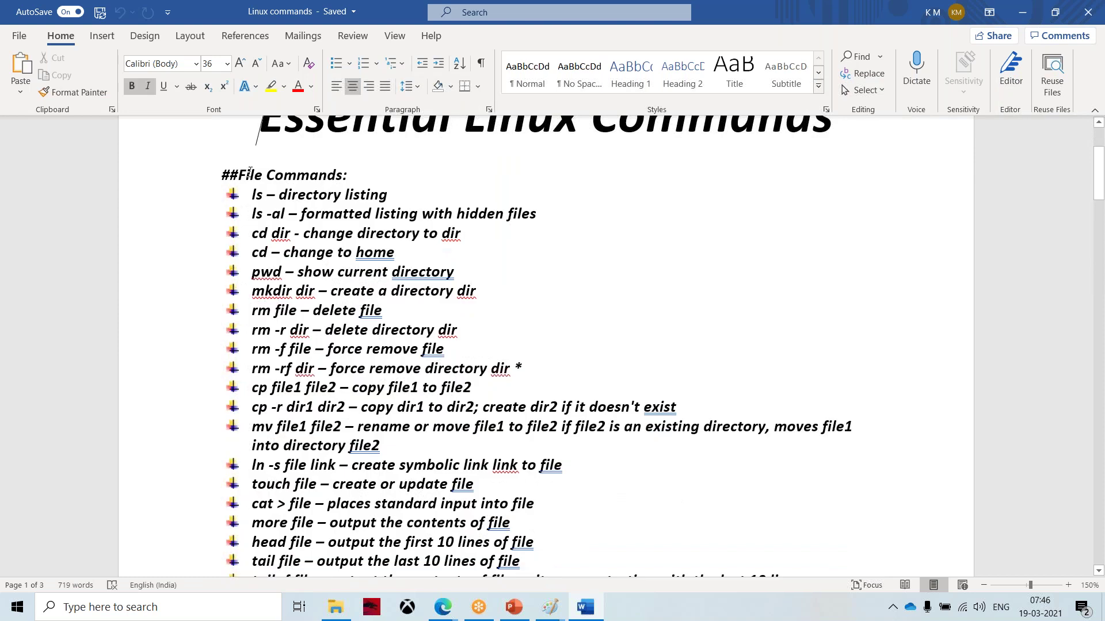
pyautogui.scroll(-5, 317, 361)
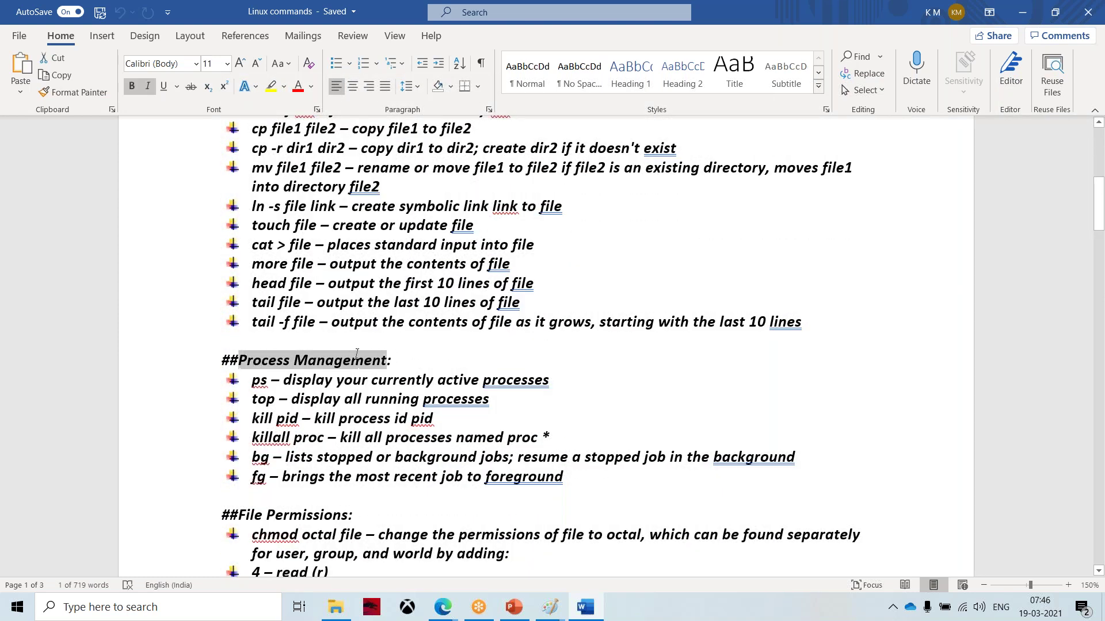
pyautogui.scroll(-4, 281, 384)
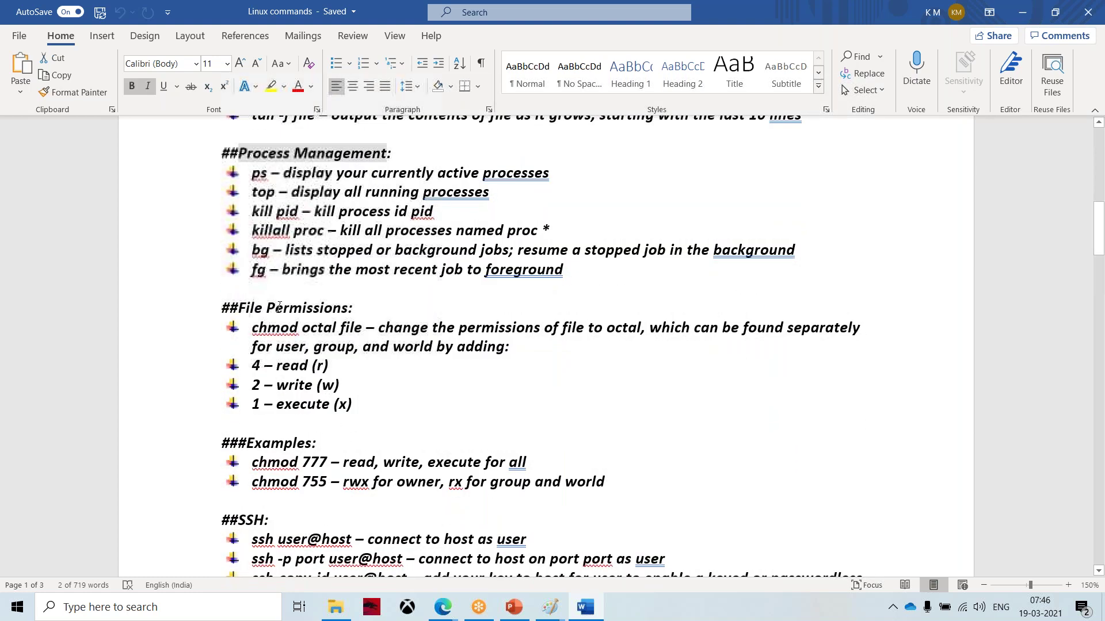
pyautogui.moveTo(239, 308); pyautogui.dragTo(348, 308)
pyautogui.scroll(-3, 250, 324)
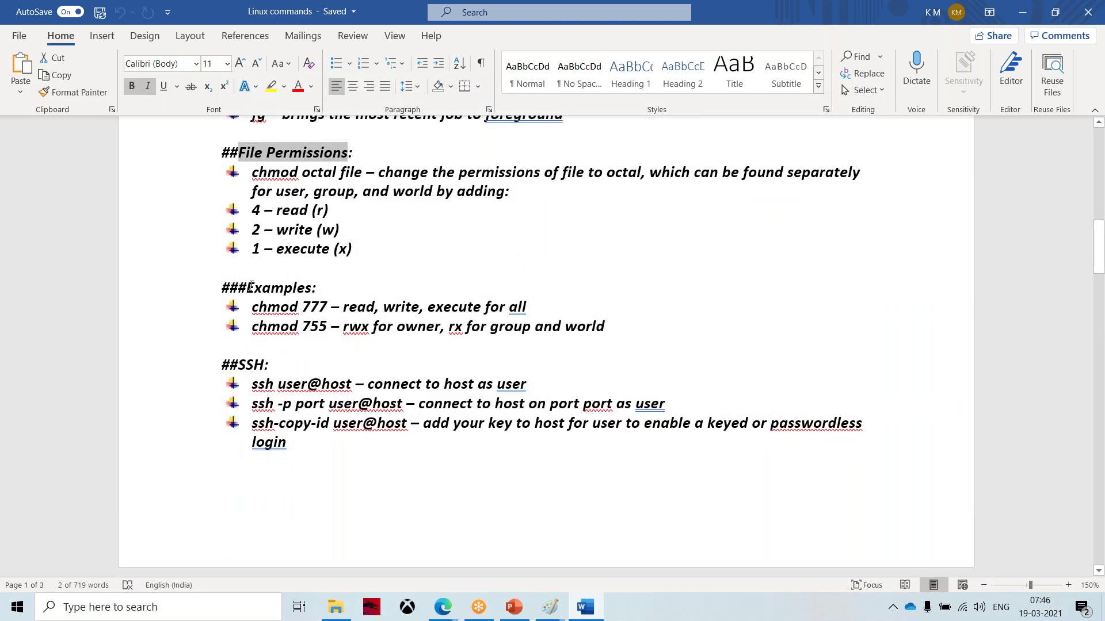
pyautogui.scroll(-1, 259, 357)
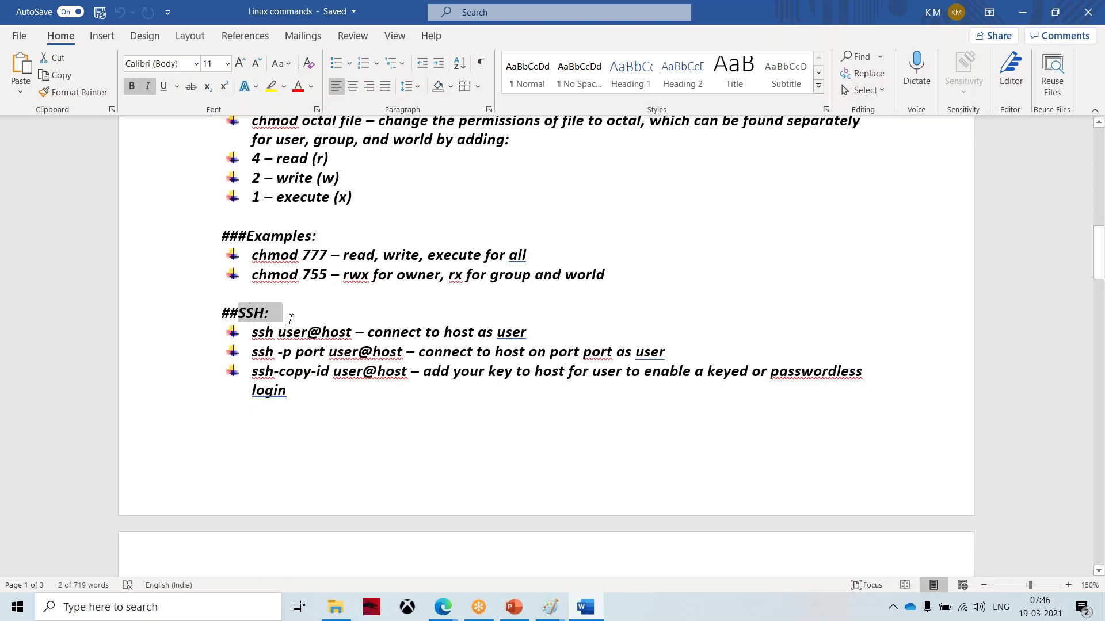
pyautogui.scroll(-7, 288, 322)
pyautogui.scroll(-1, 283, 328)
pyautogui.scroll(-2, 283, 294)
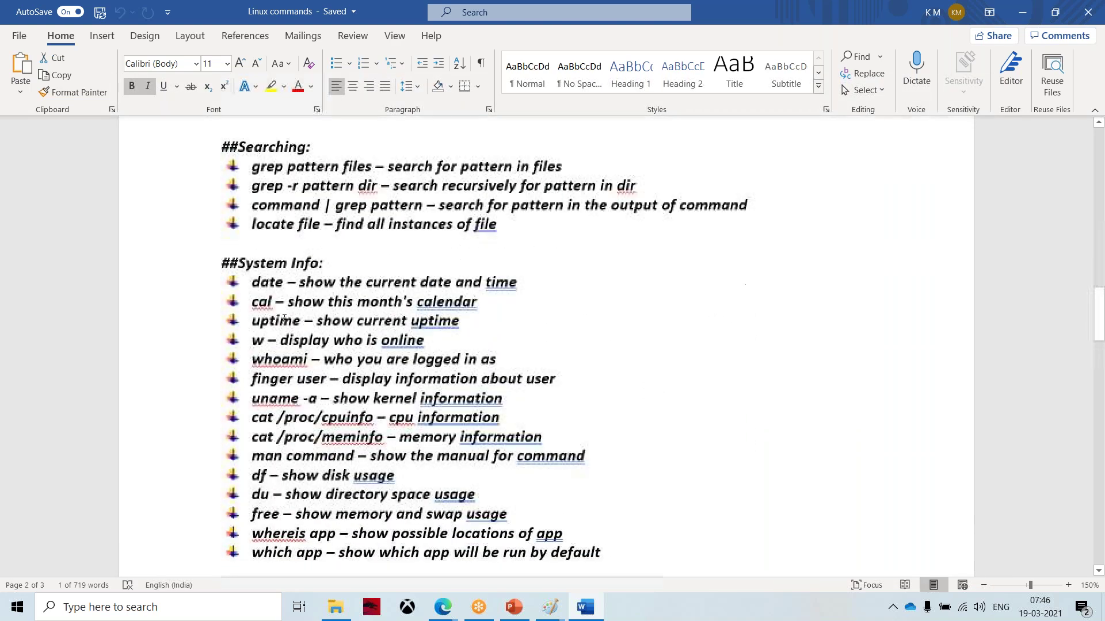
pyautogui.scroll(-2, 274, 266)
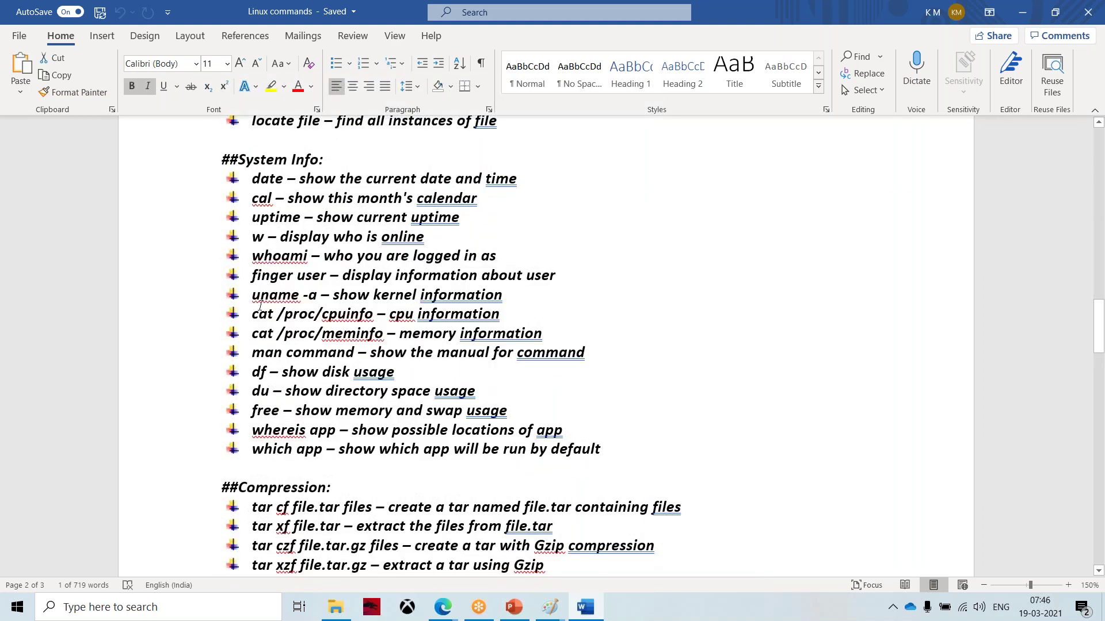
pyautogui.scroll(-7, 250, 283)
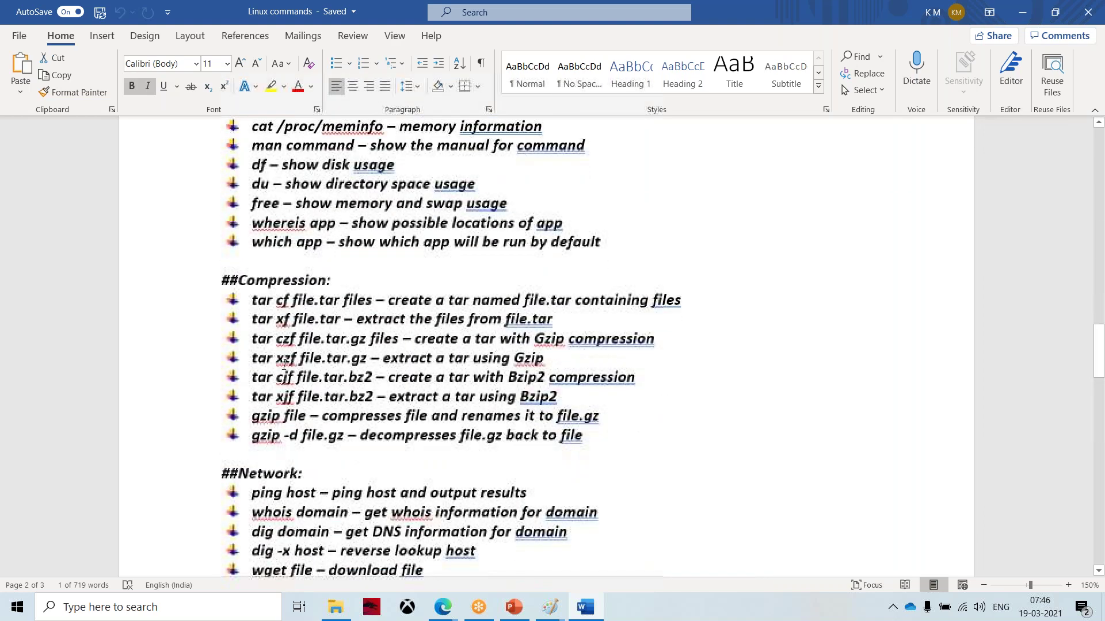
pyautogui.scroll(-3, 269, 423)
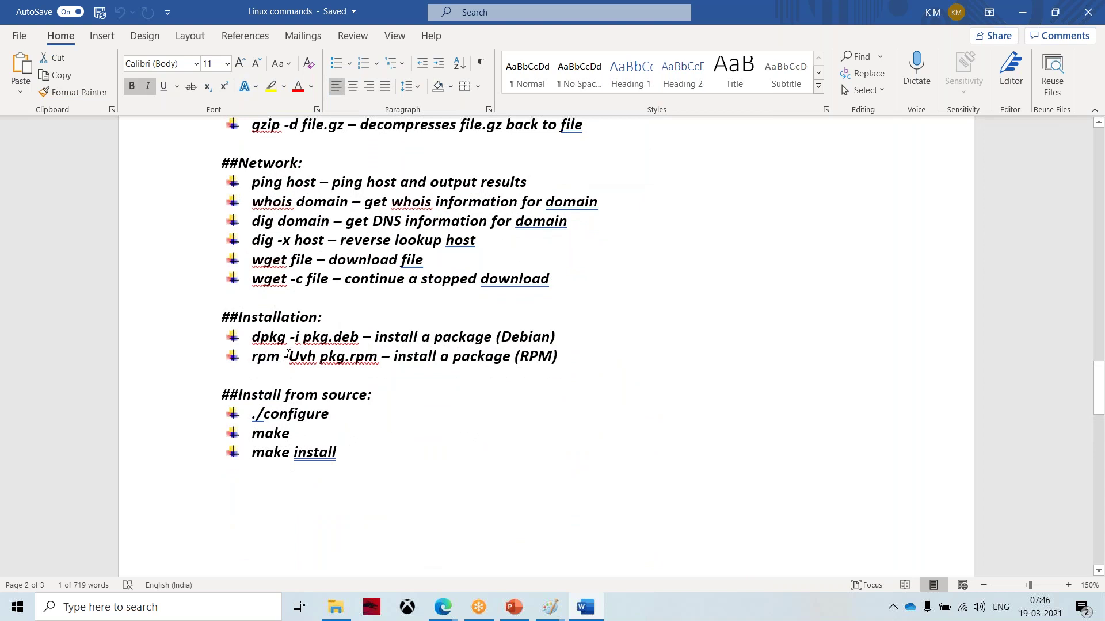
pyautogui.scroll(-3, 546, 345)
pyautogui.scroll(3, 547, 345)
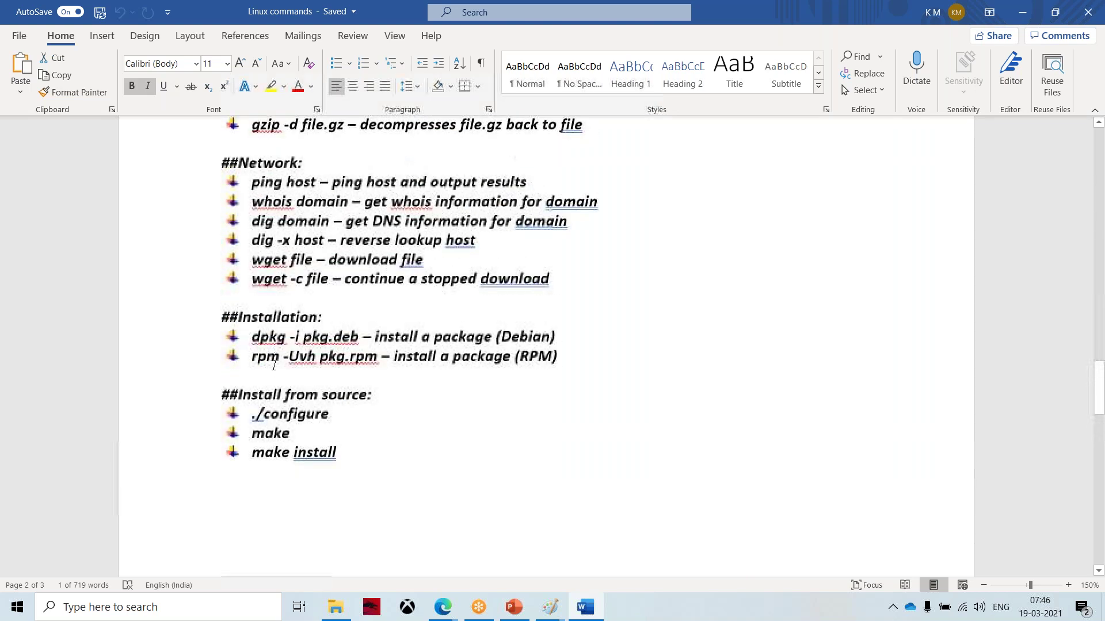
pyautogui.scroll(-7, 547, 345)
pyautogui.scroll(-11, 323, 462)
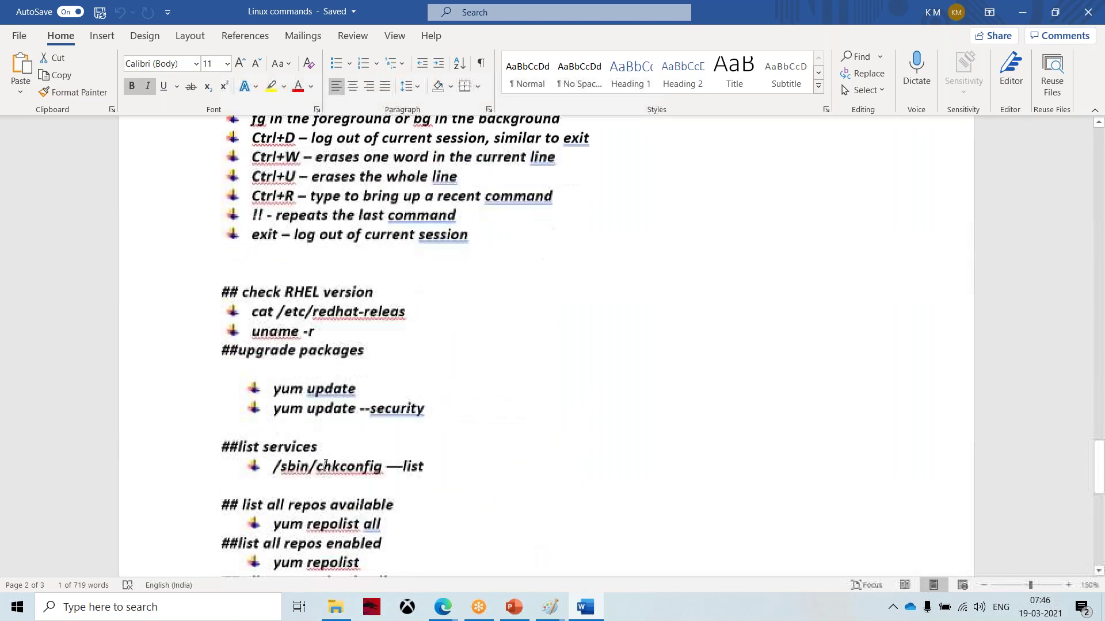
pyautogui.scroll(-6, 323, 462)
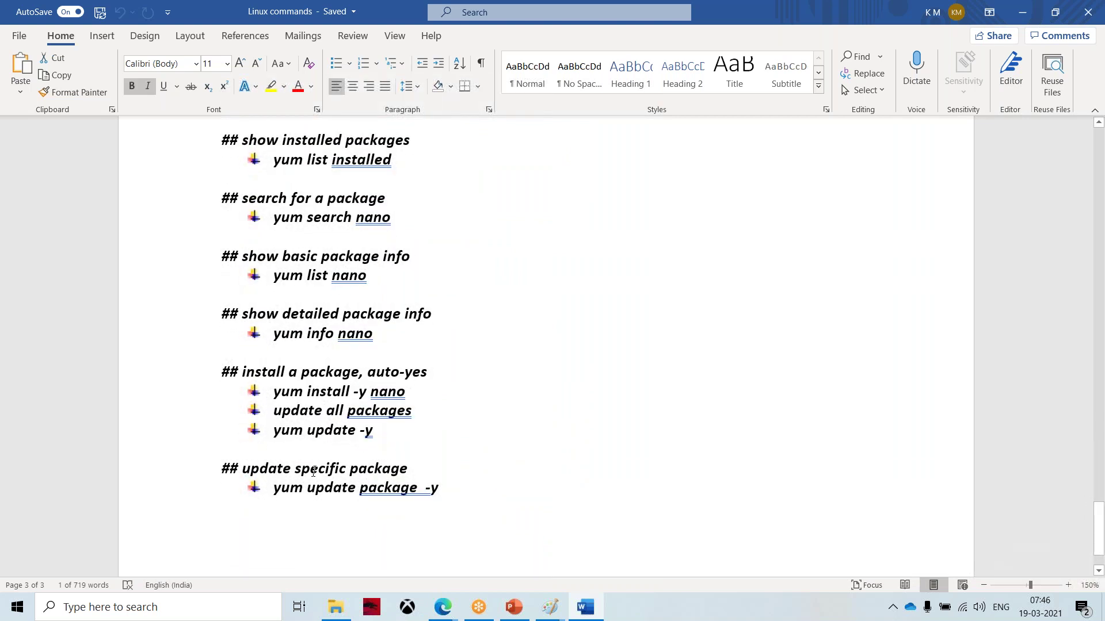
pyautogui.scroll(20, 306, 476)
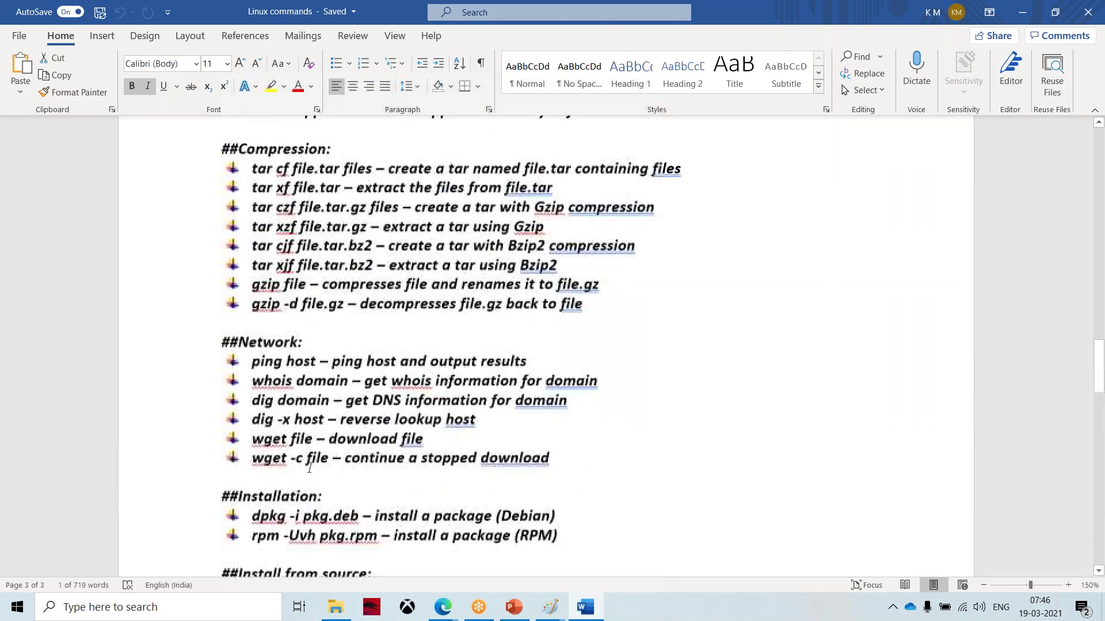
pyautogui.scroll(2, 308, 469)
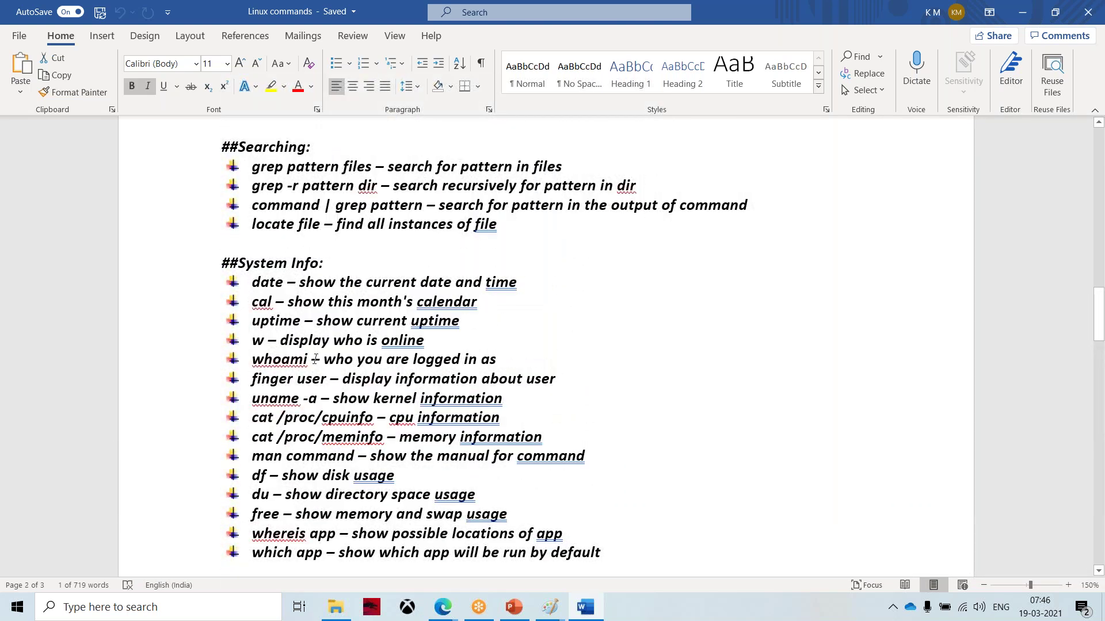
pyautogui.scroll(-1, 315, 360)
pyautogui.scroll(-8, 282, 352)
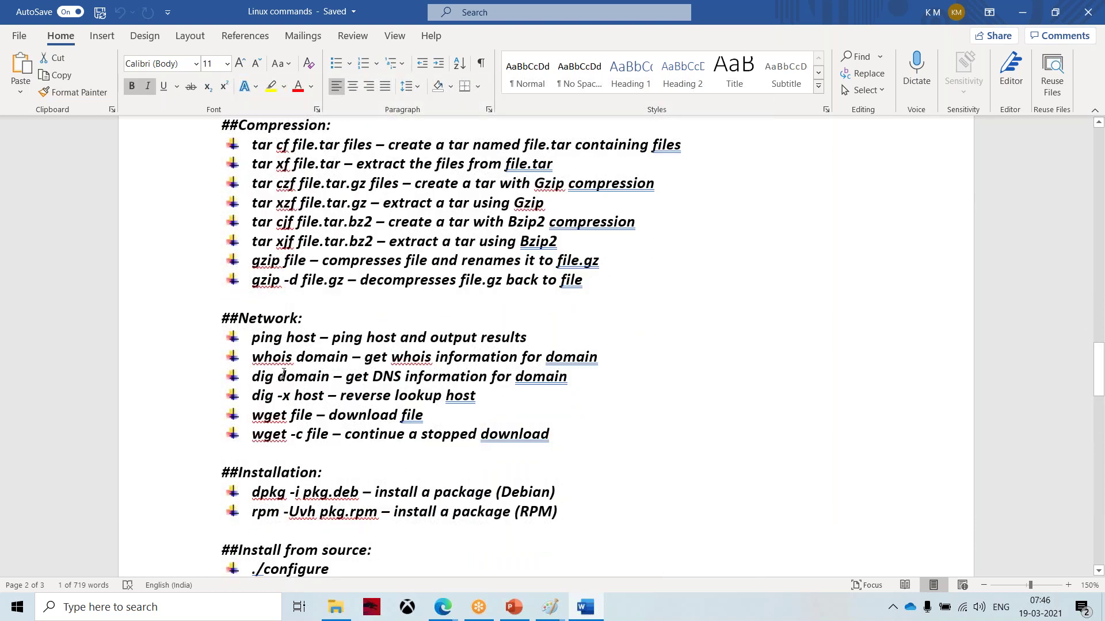
pyautogui.scroll(-8, 369, 403)
pyautogui.scroll(-4, 369, 464)
pyautogui.scroll(18, 369, 460)
pyautogui.click(378, 12)
# - Minimize Word and bring up the root SSH terminal window
pyautogui.click(413, 53)
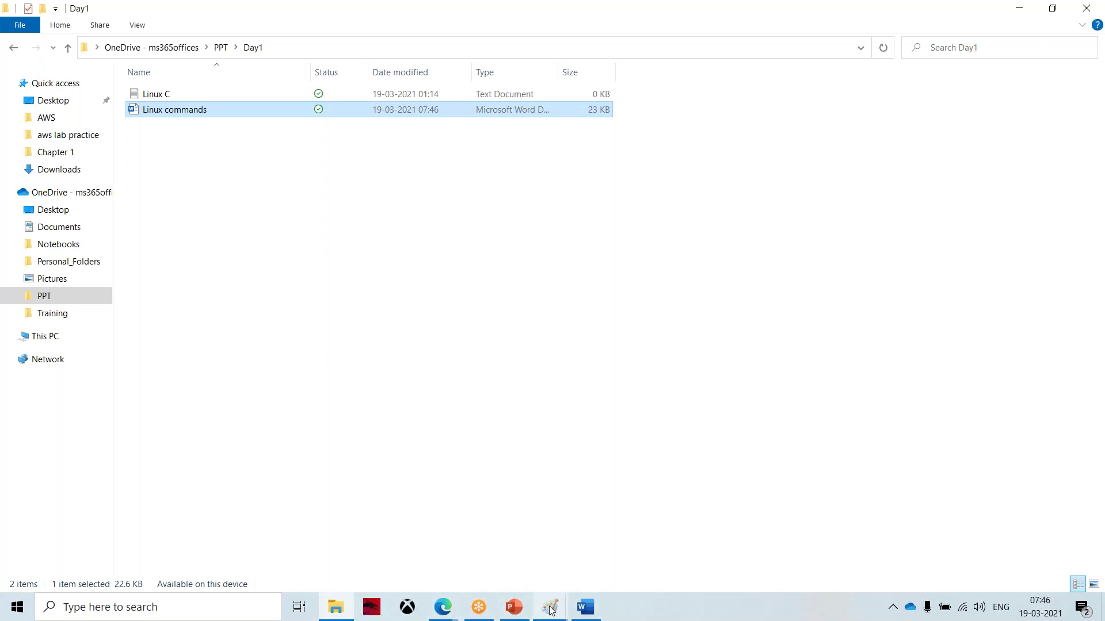
pyautogui.click(448, 604)
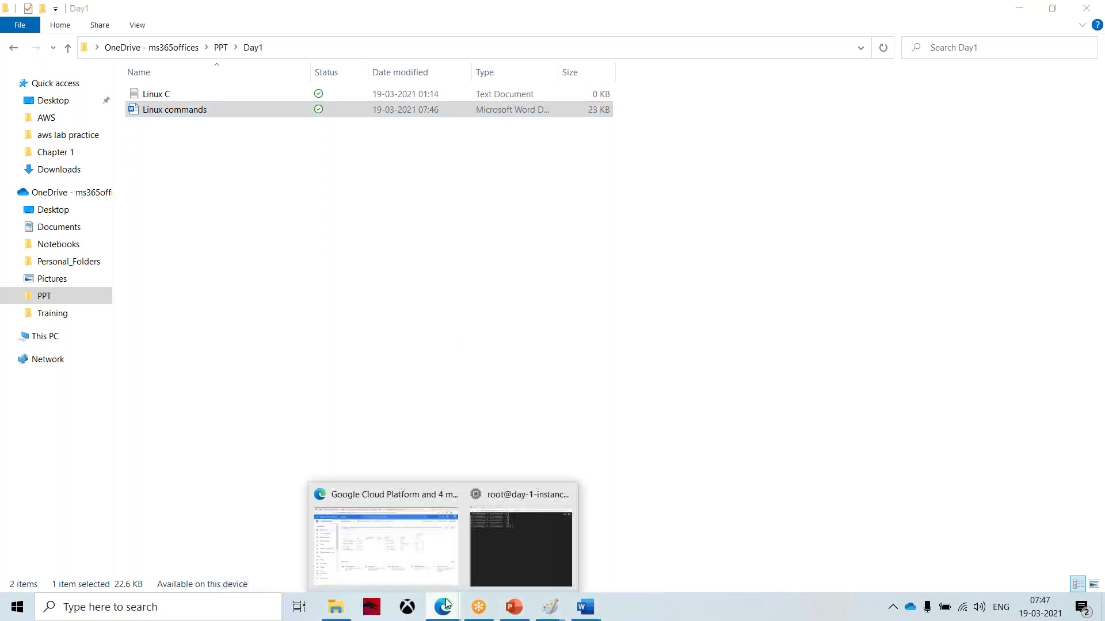
pyautogui.click(532, 564)
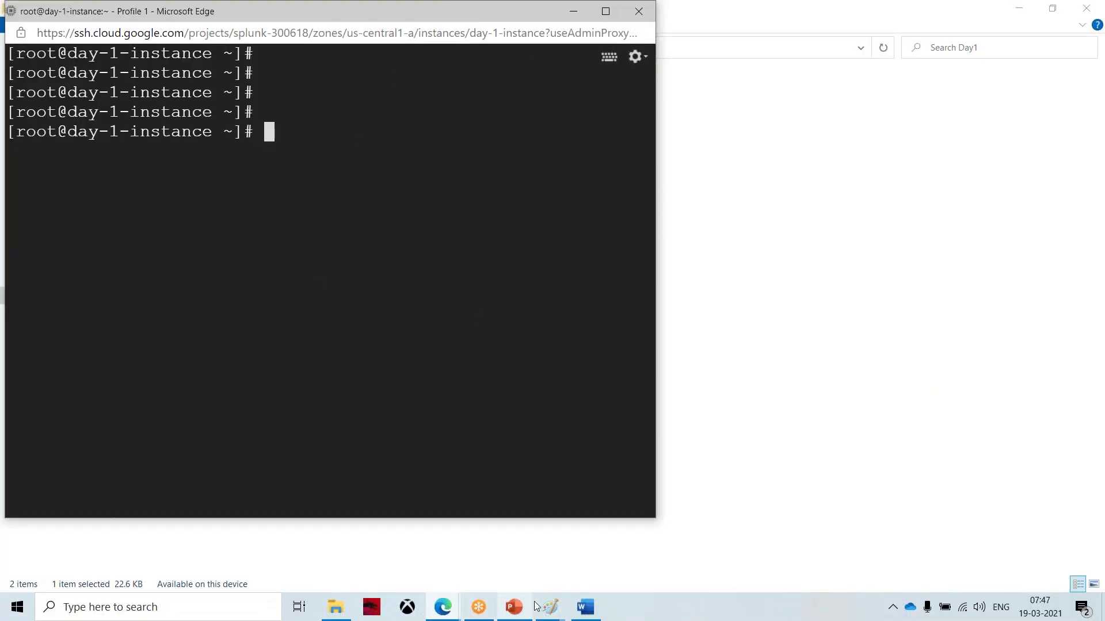
# - Bring the Paint Splunk architecture diagram forward and dismiss the empty text box
pyautogui.moveTo(550, 610)
pyautogui.click(633, 535)
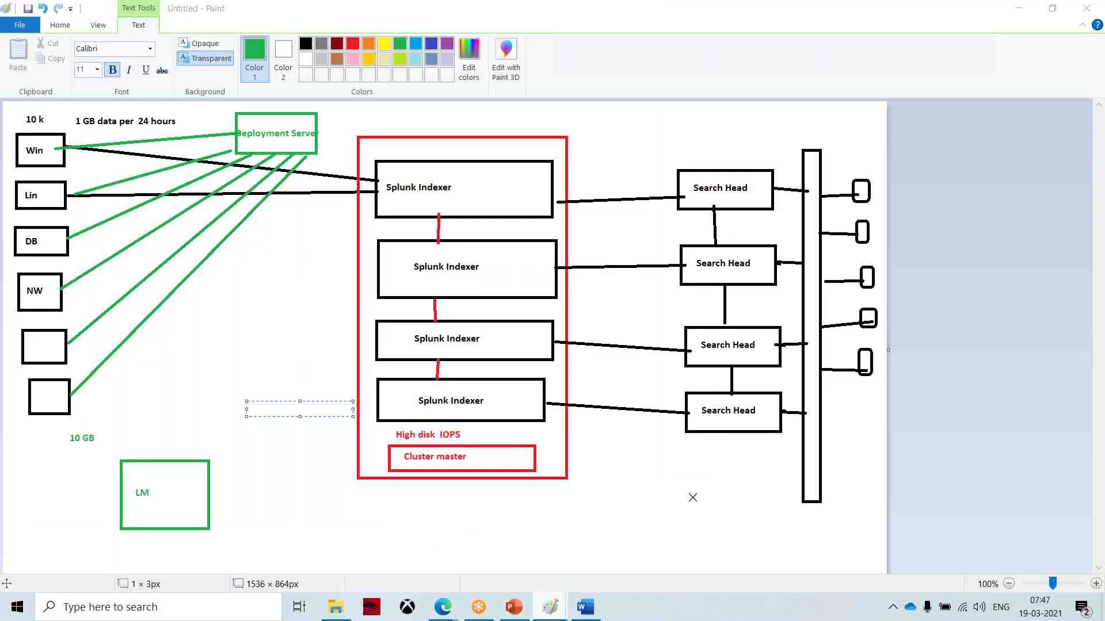
pyautogui.click(231, 444)
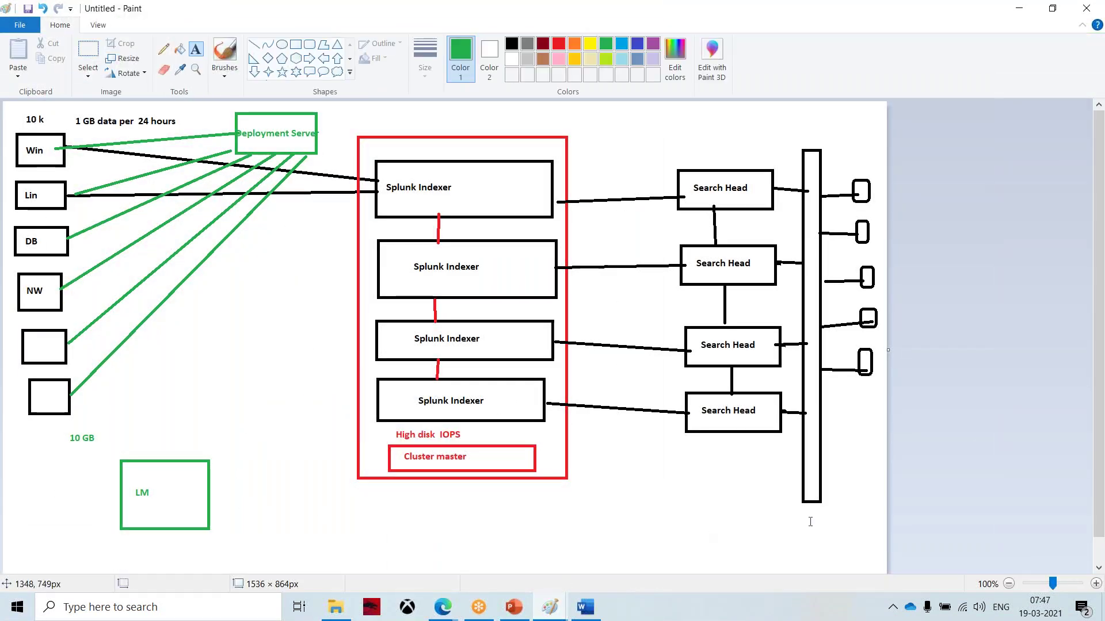
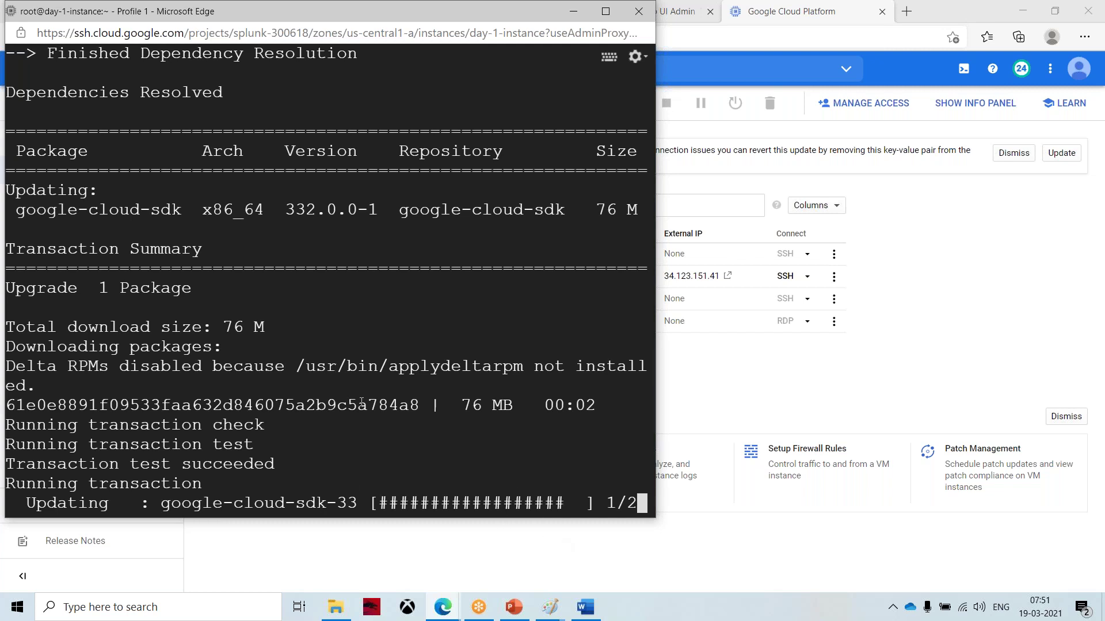
# - Review the google-cloud-sdk 331.0.0-1 to 332.0.0-1 update output, then bring up Windows search
pyautogui.scroll(6, 361, 401)
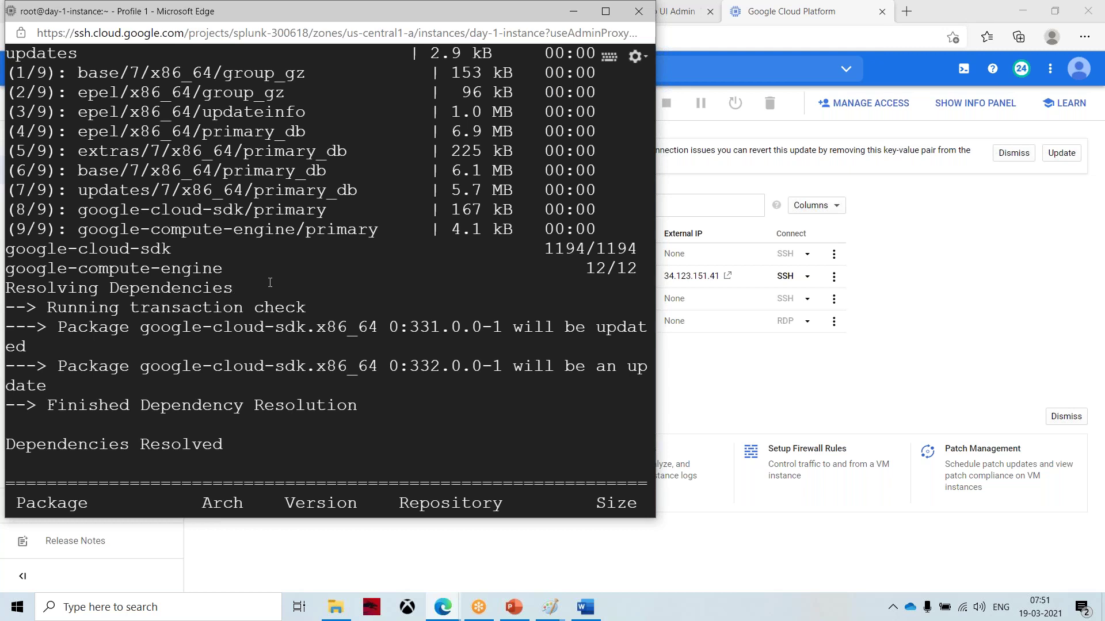
pyautogui.click(29, 606)
pyautogui.press('super+s')
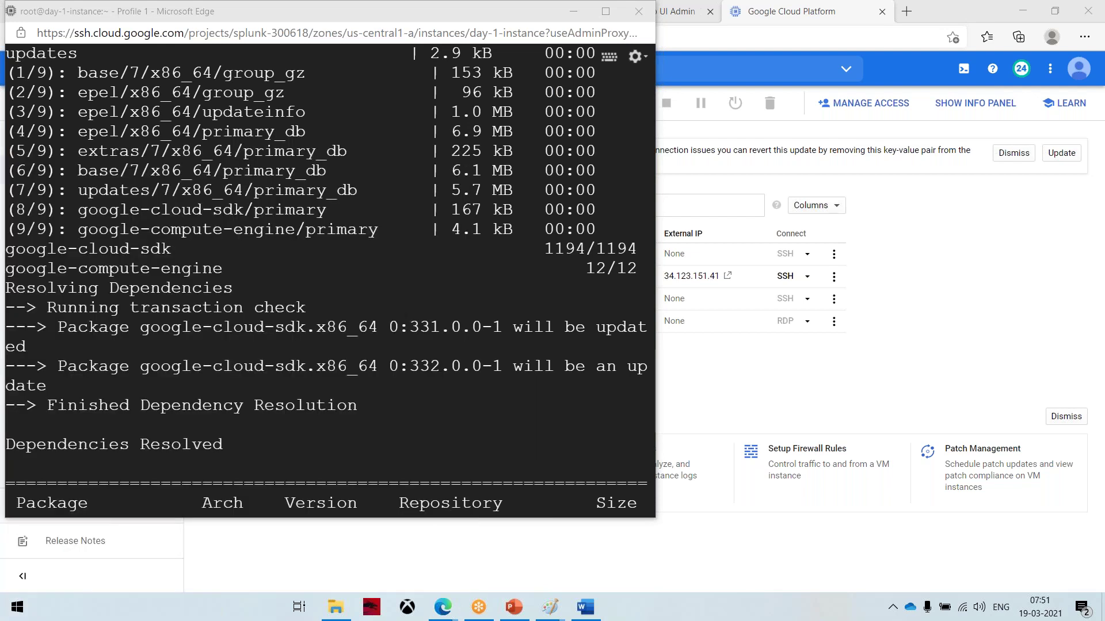
# - Dismiss the search panel and bring the Paint Splunk architecture diagram to the front
pyautogui.click(621, 409)
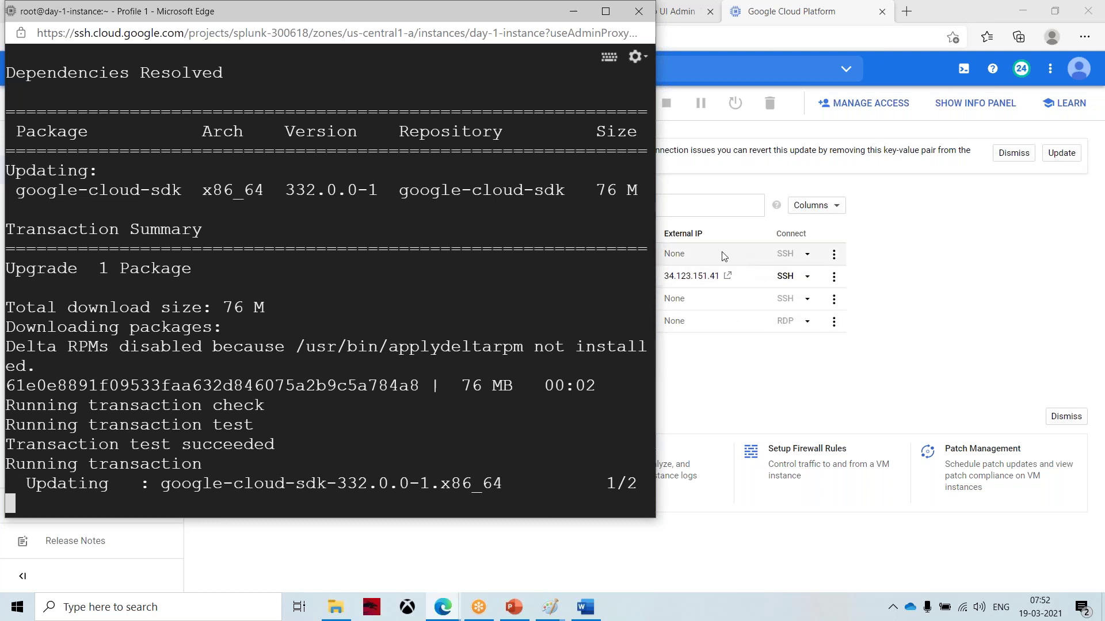
pyautogui.click(560, 608)
pyautogui.click(582, 570)
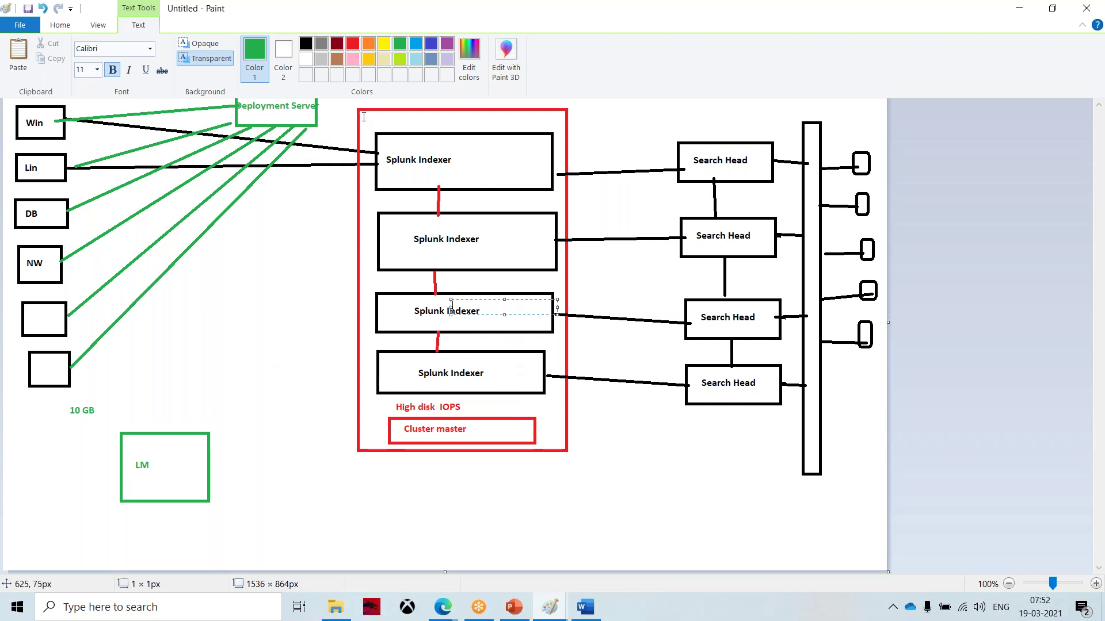
# - Mark a text area over the top Splunk Indexer, then return to the Google Cloud VM instances list
pyautogui.moveTo(368, 117); pyautogui.dragTo(561, 200)
pyautogui.moveTo(561, 200); pyautogui.dragTo(561, 199)
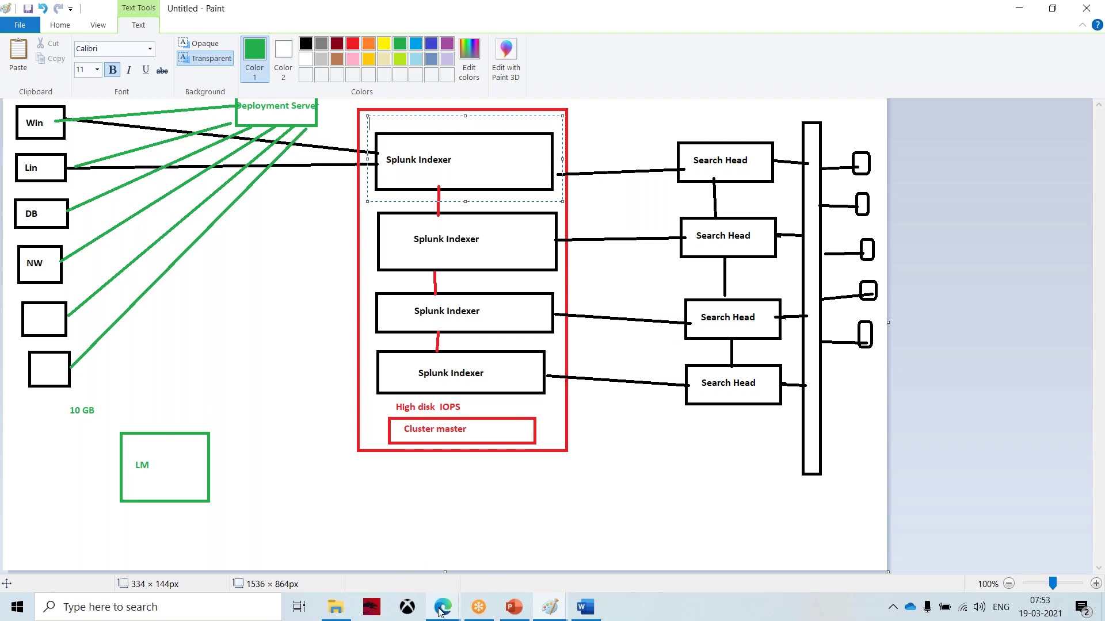
pyautogui.moveTo(440, 611)
pyautogui.click(380, 538)
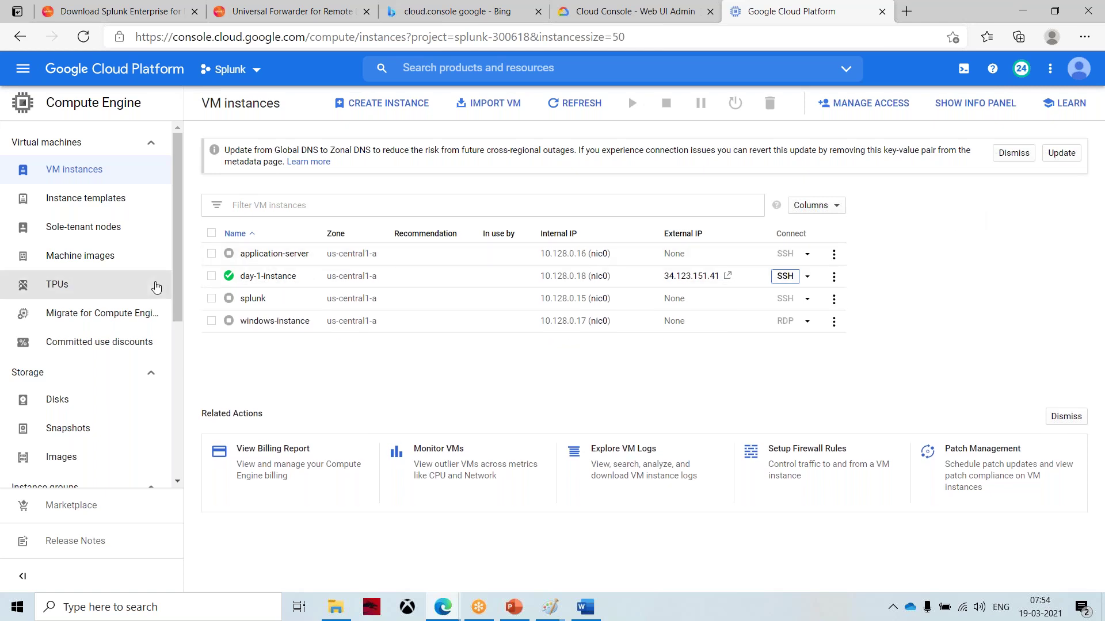
# - Stop day-1-instance, then delete it together with its boot disk
pyautogui.click(211, 277)
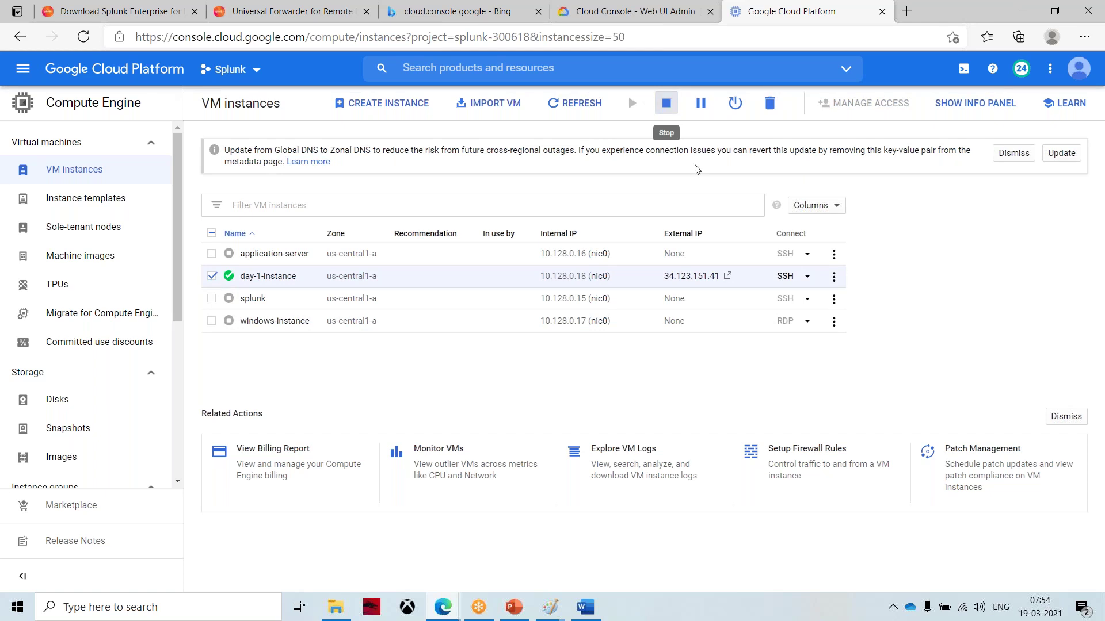
pyautogui.click(666, 103)
pyautogui.click(789, 375)
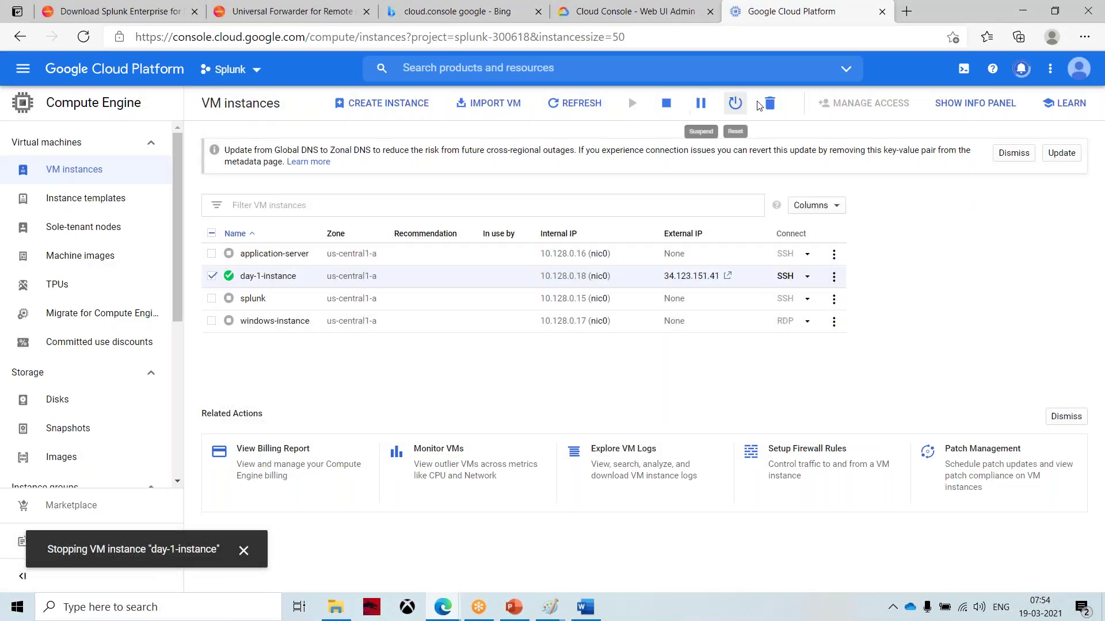
pyautogui.click(771, 103)
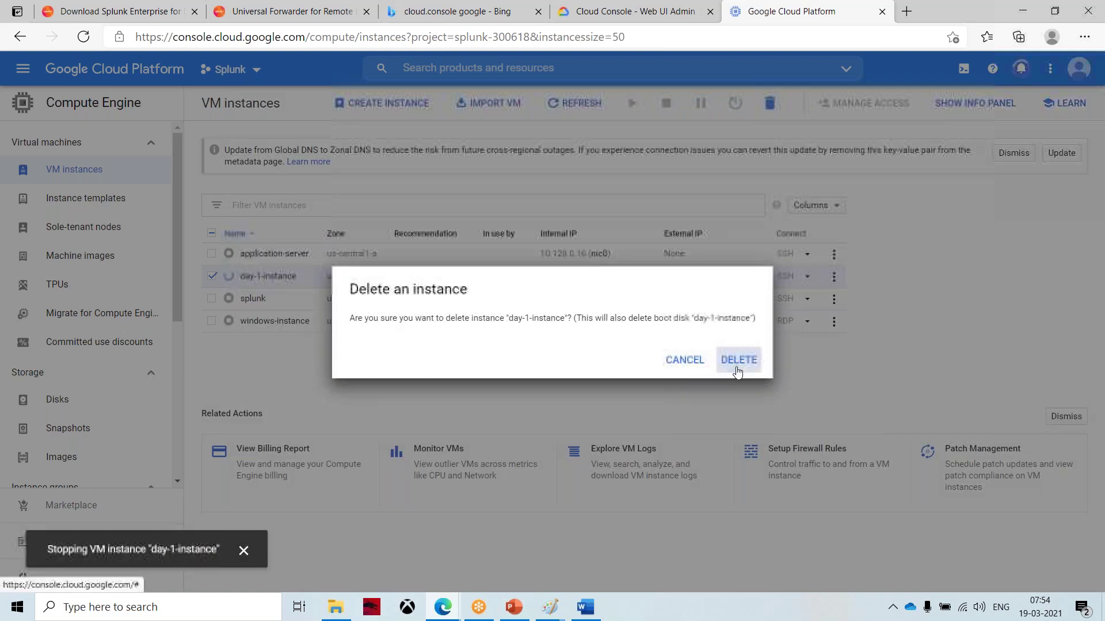
pyautogui.click(739, 360)
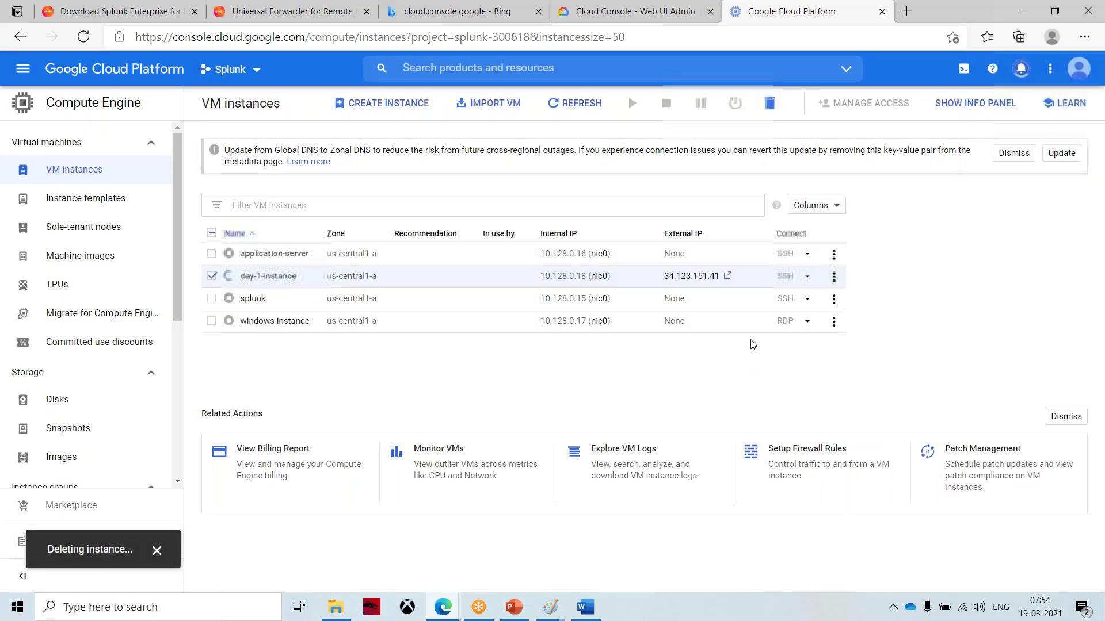